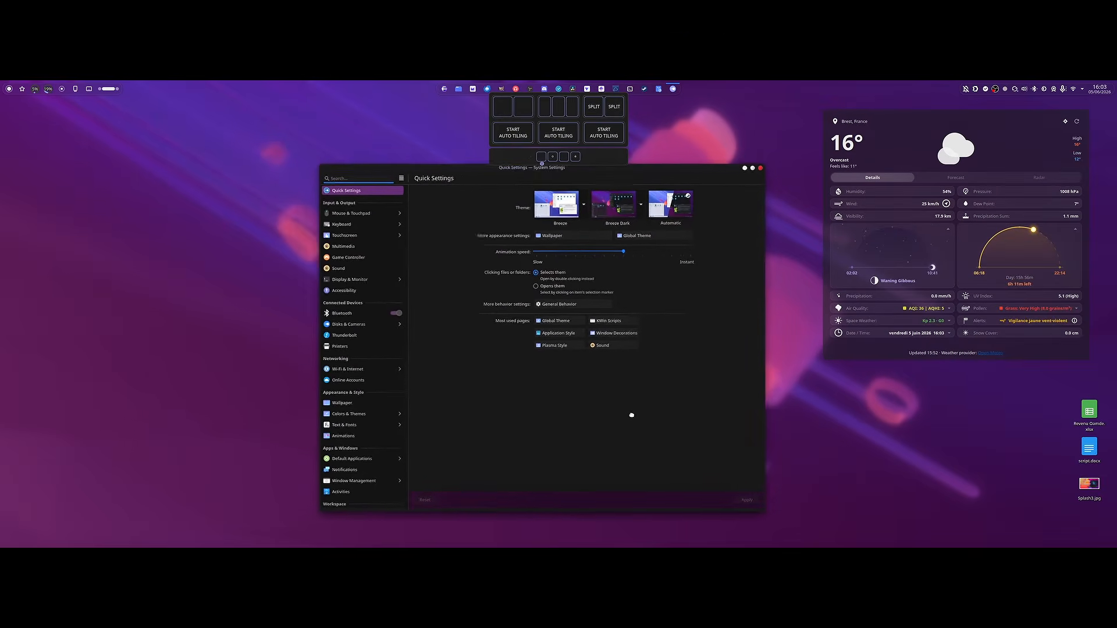
Step: Start auto-tiling with the System Settings window, then open the Dolphin file manager and tile it alongside
left_click_drag(632, 415, 606, 459)
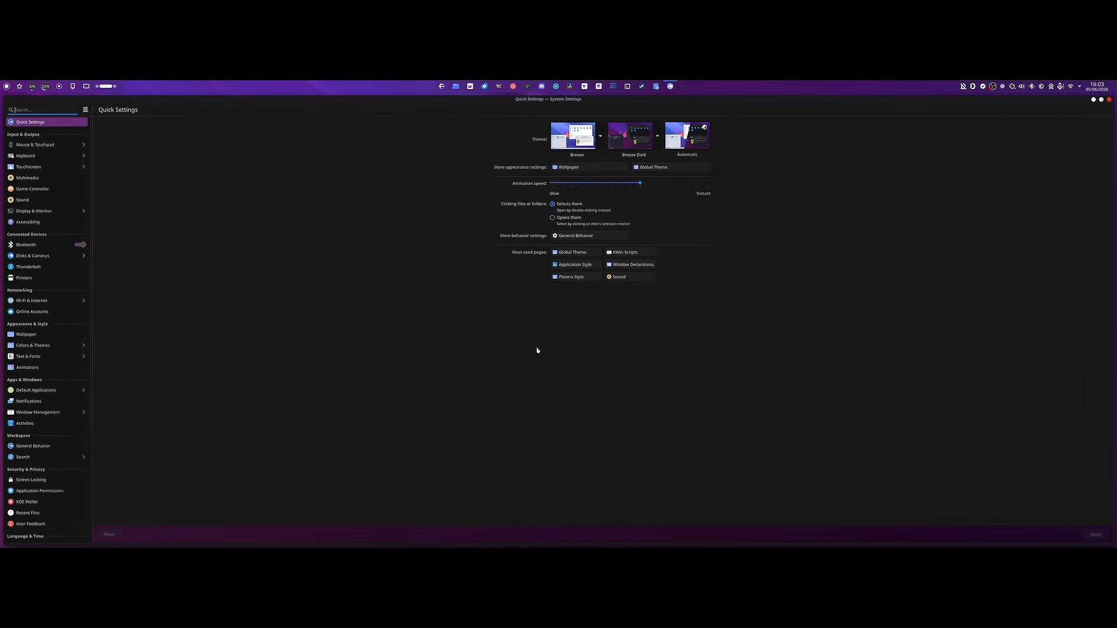
left_click(456, 86)
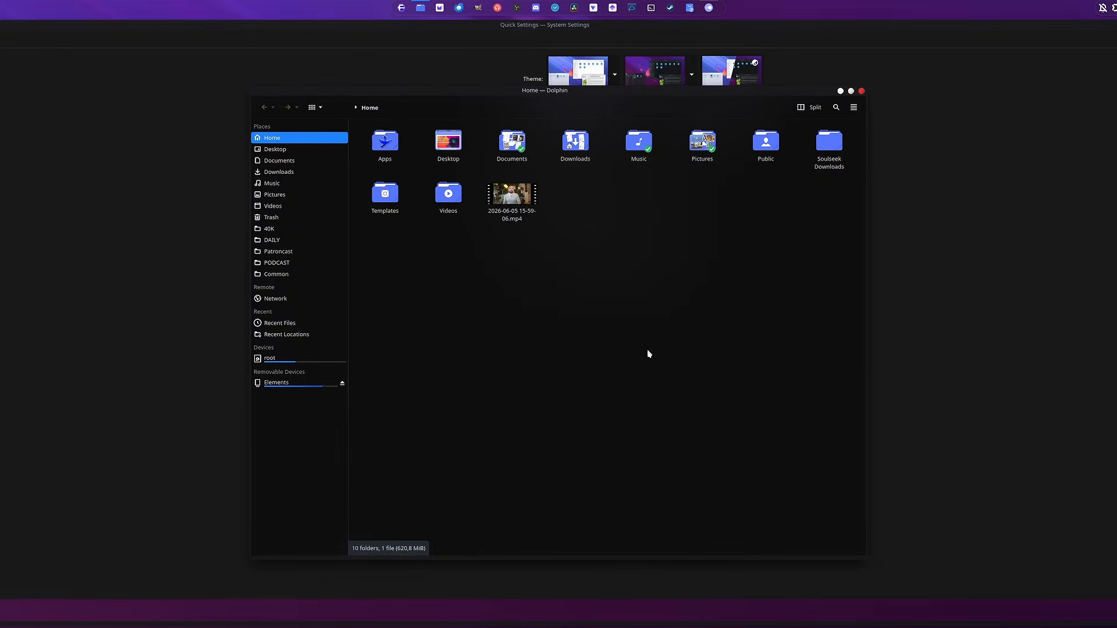
left_click_drag(649, 354, 583, 334)
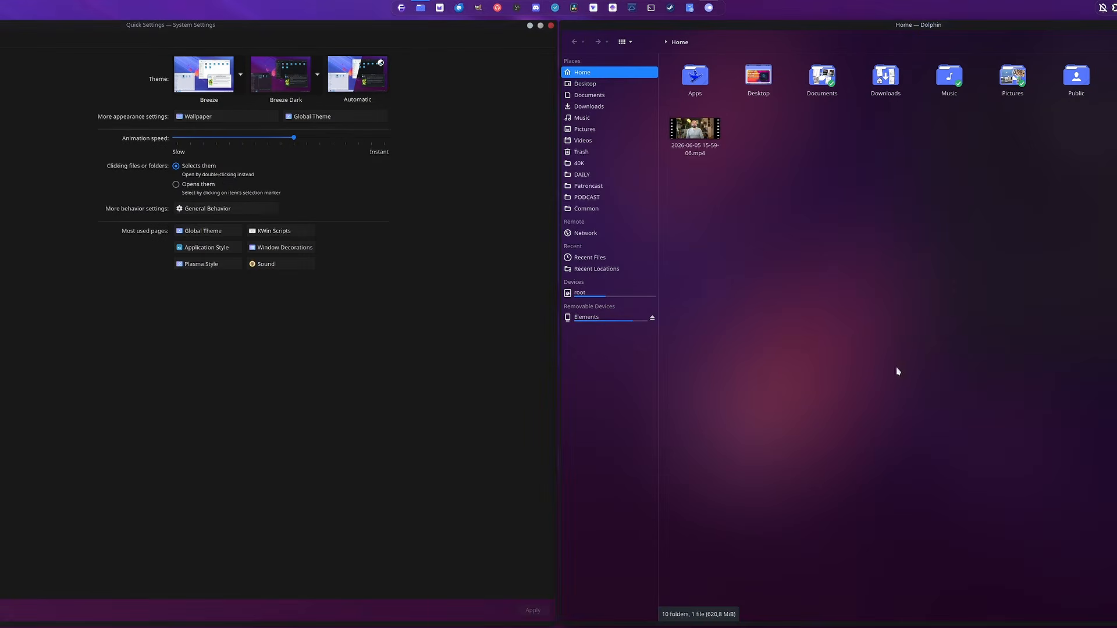
Step: Open Konsole and Planify in the auto-tiled layout and pull the Planify window out of its tile
left_click(650, 8)
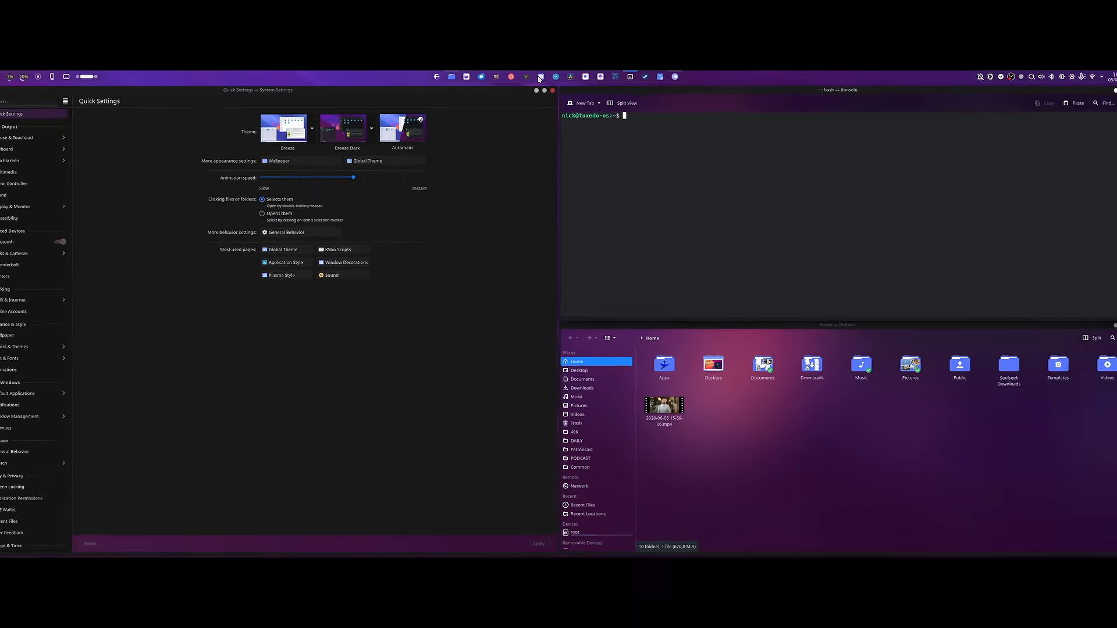
left_click(556, 86)
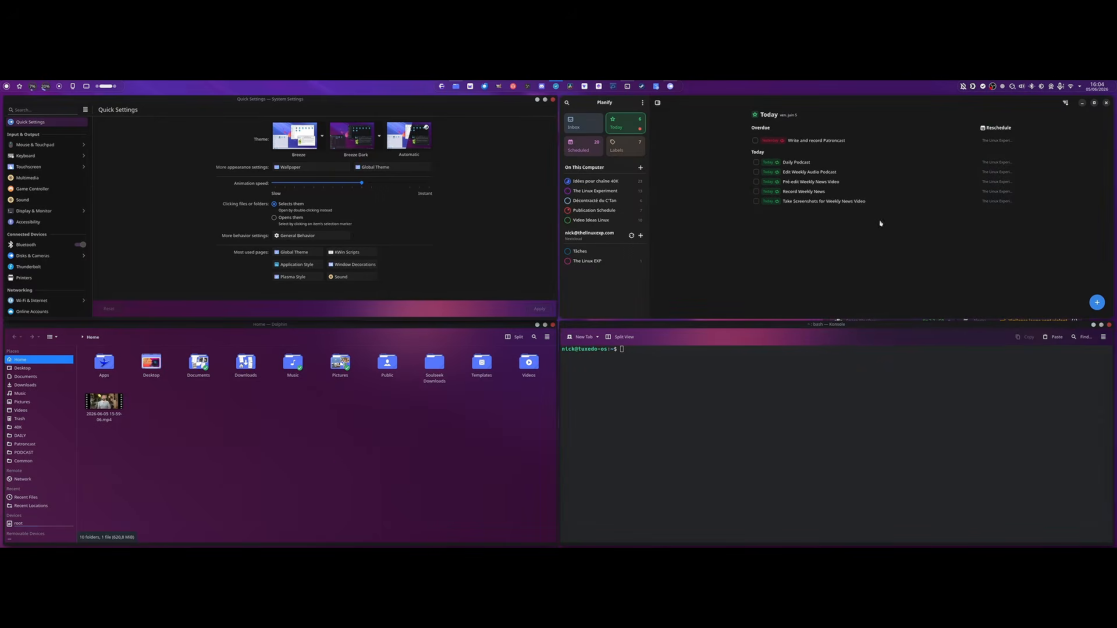
left_click_drag(880, 223, 811, 341)
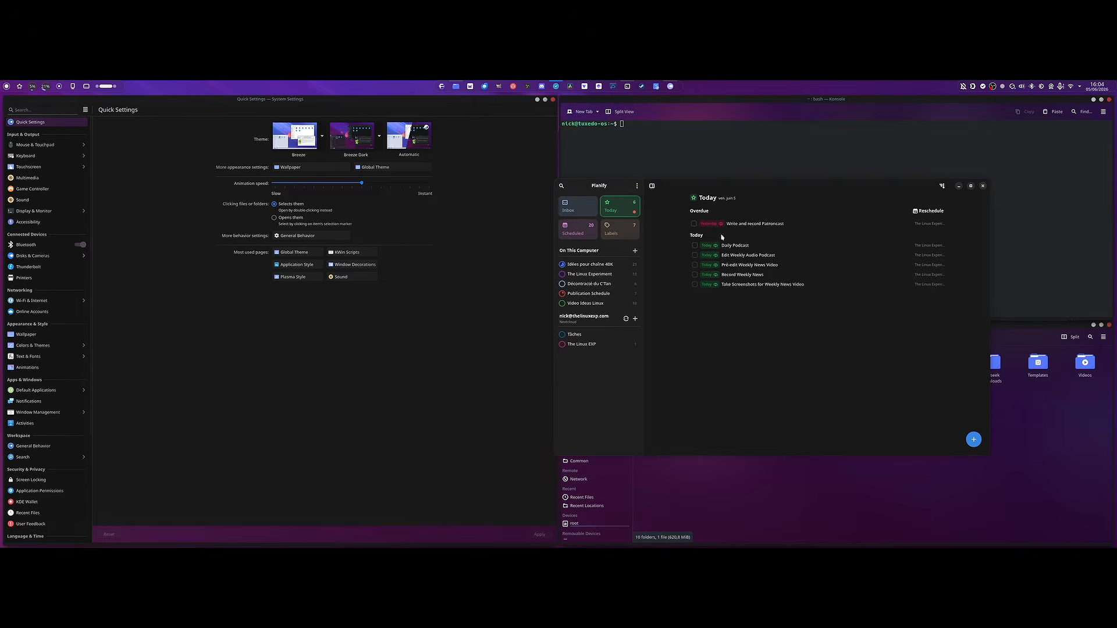
left_click_drag(840, 379, 912, 389)
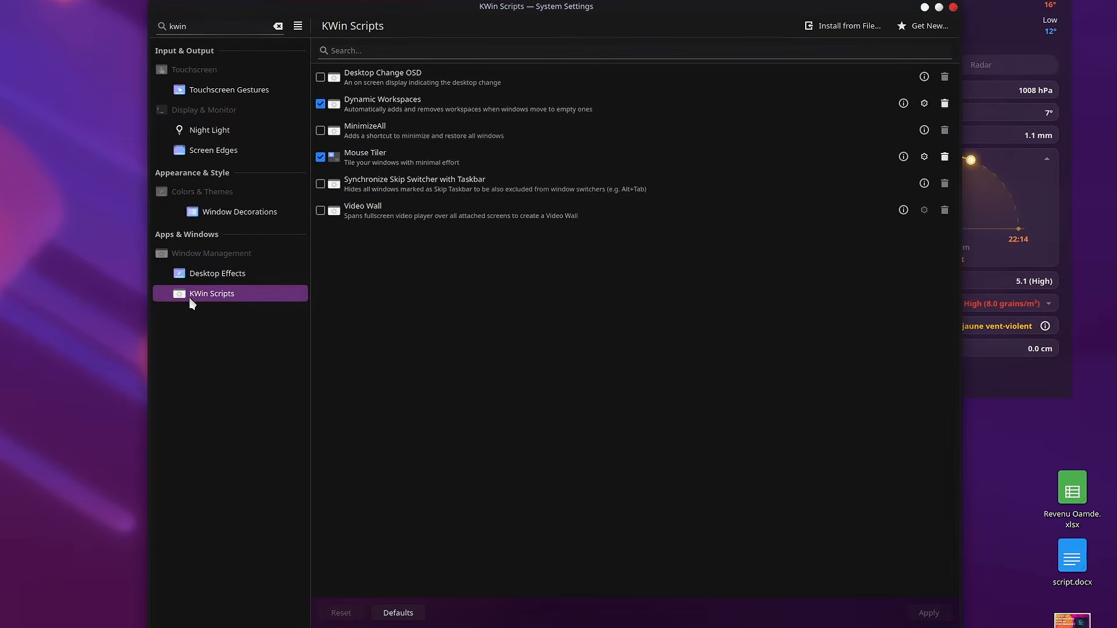
Step: Search the downloadable KWin scripts for "mouse tiler" and close the download window
left_click(930, 27)
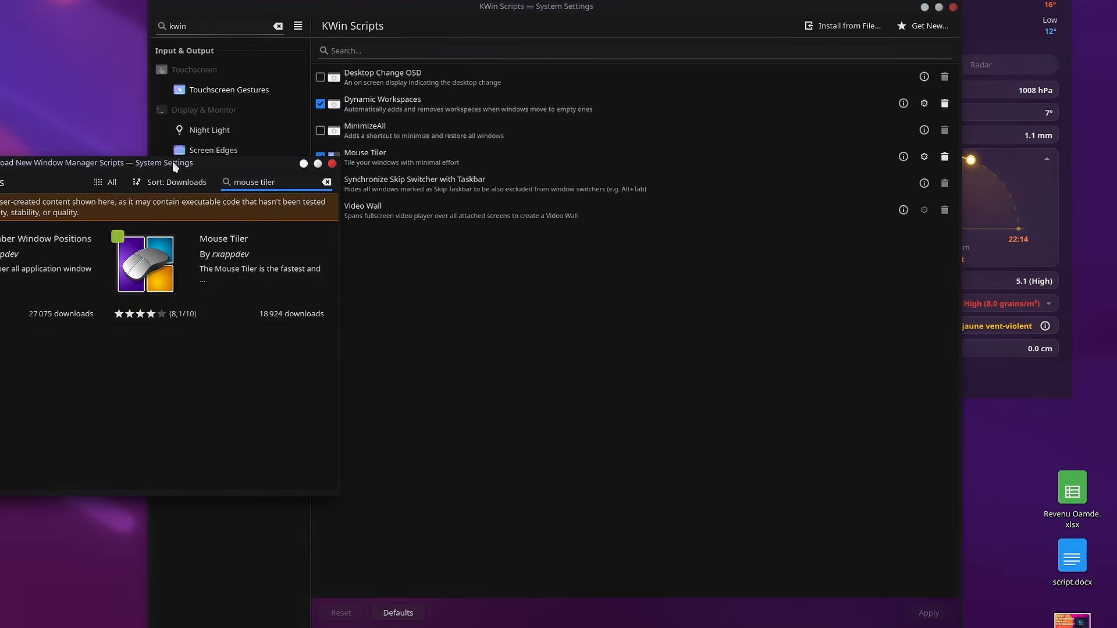
left_click_drag(172, 162, 186, 161)
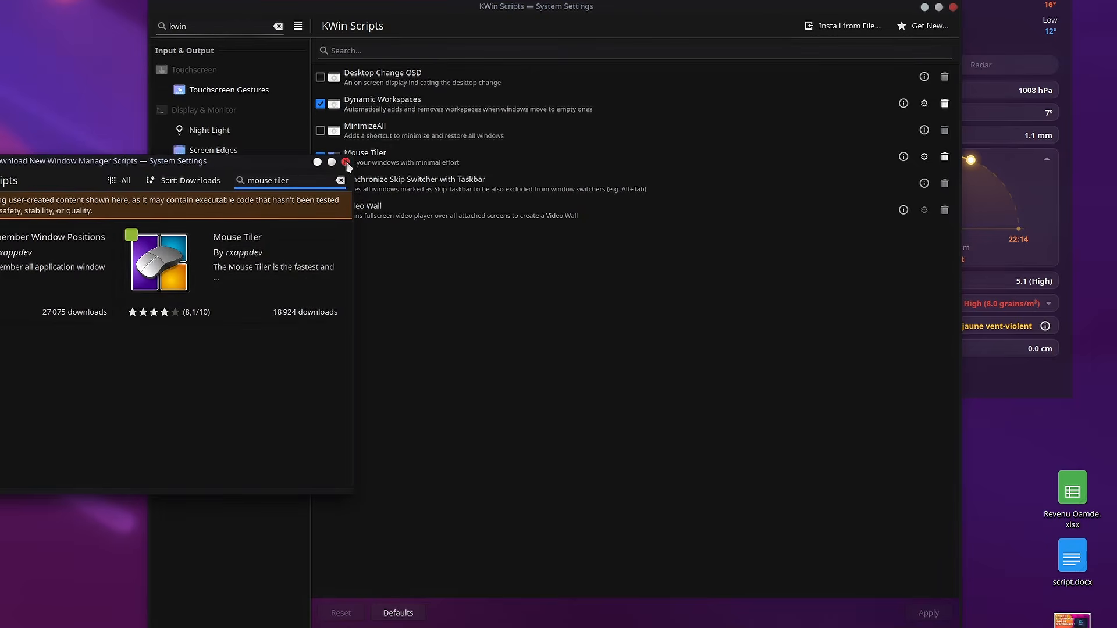
left_click(346, 163)
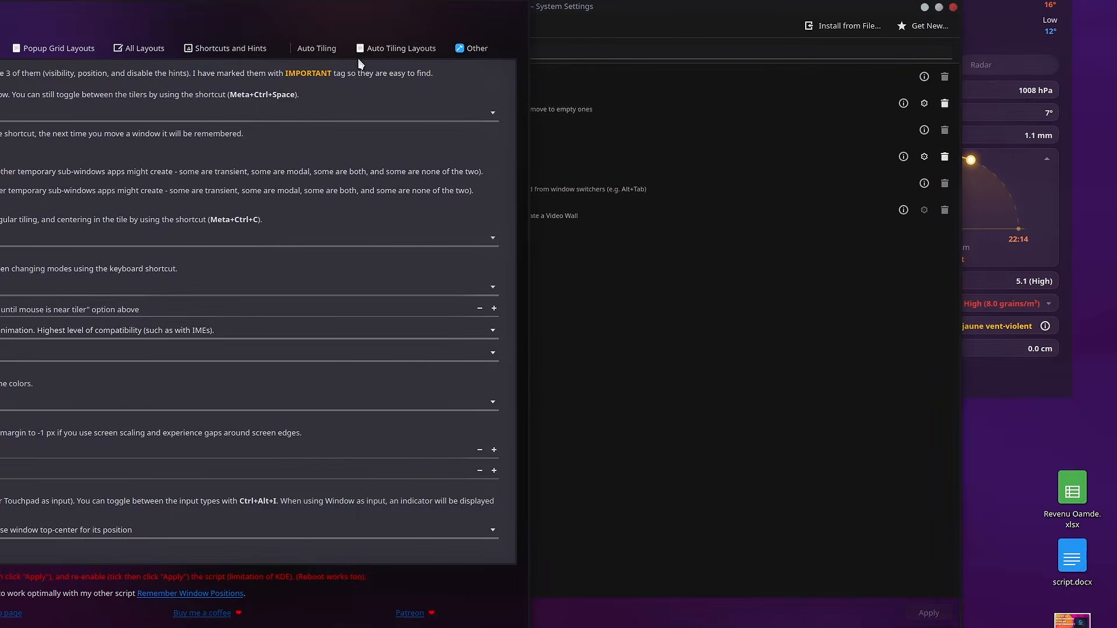
Step: Reposition the Mouse Tiler configuration dialog, review its default tiler options and keep Popup Grid
left_click_drag(295, 5, 707, 20)
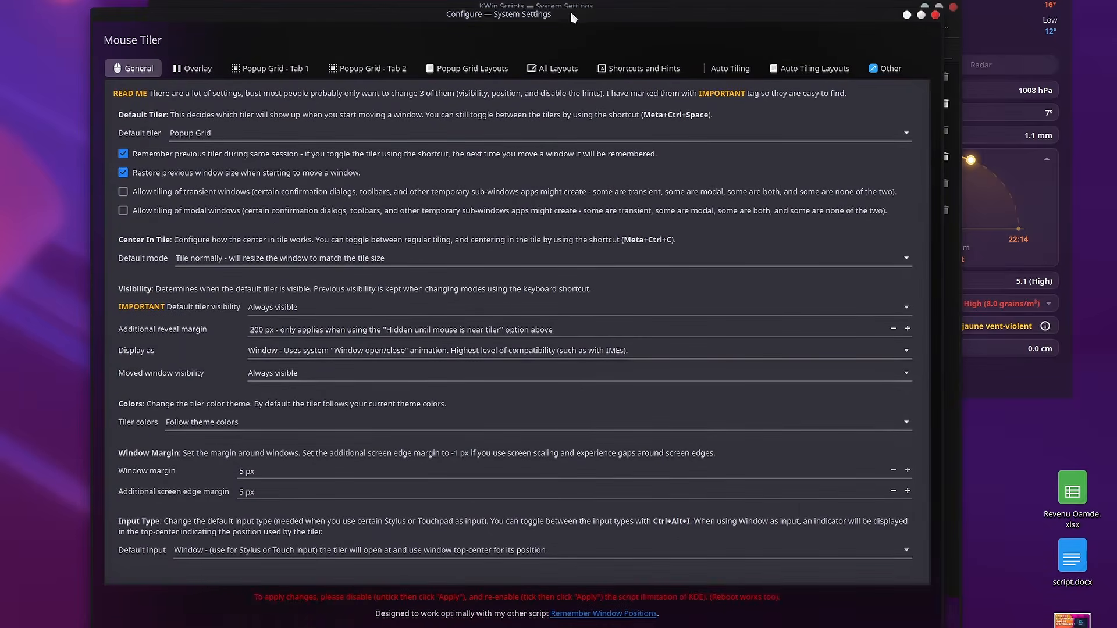
left_click_drag(562, 14, 508, 20)
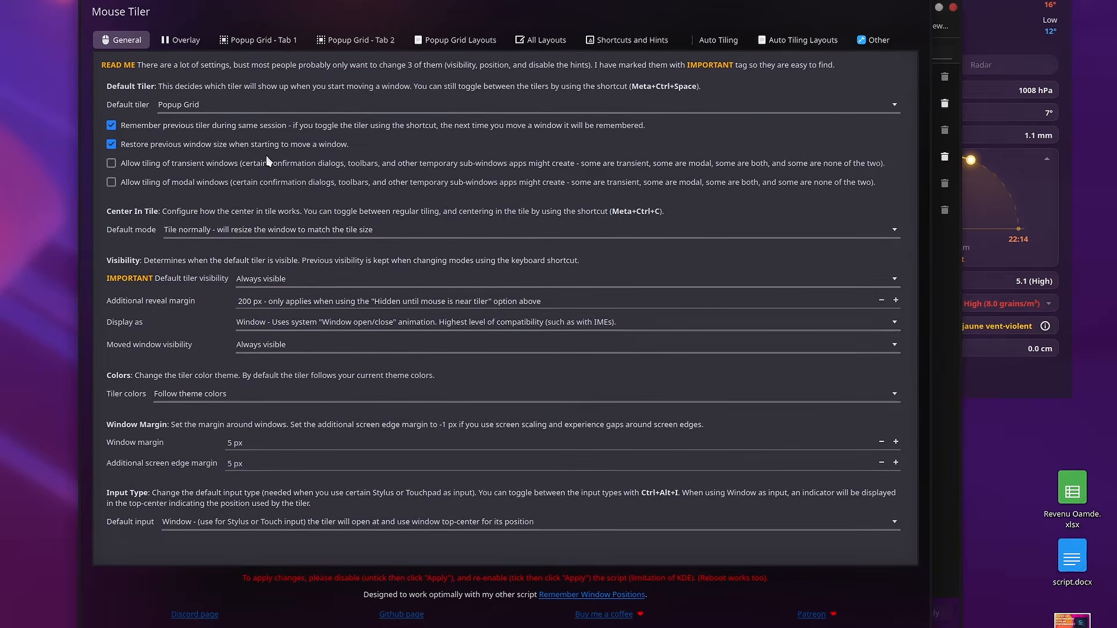
left_click(230, 100)
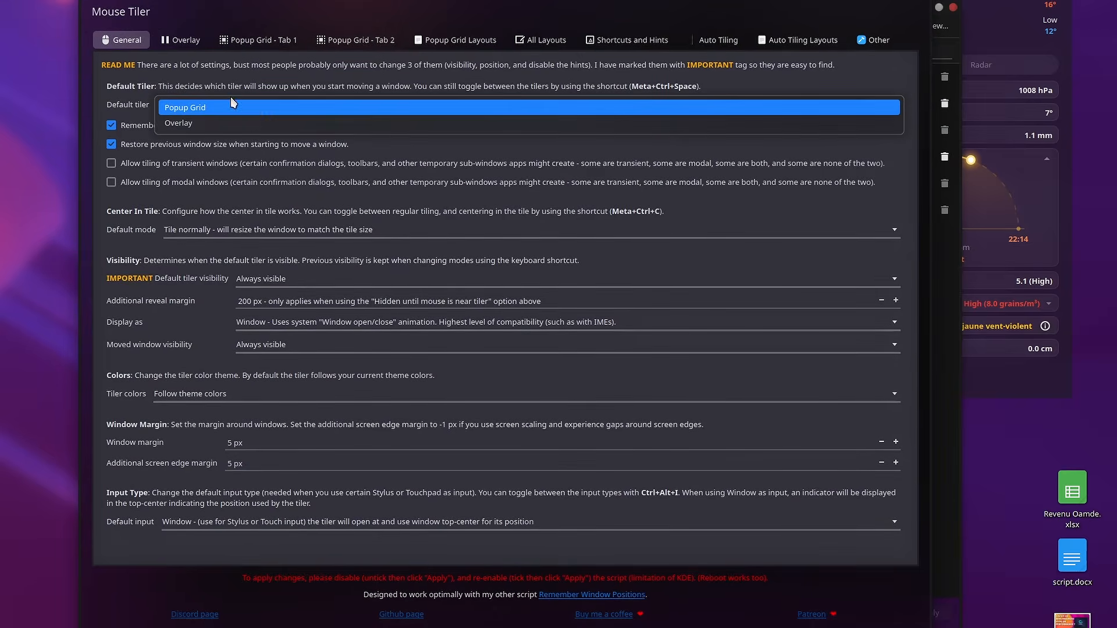
left_click(278, 108)
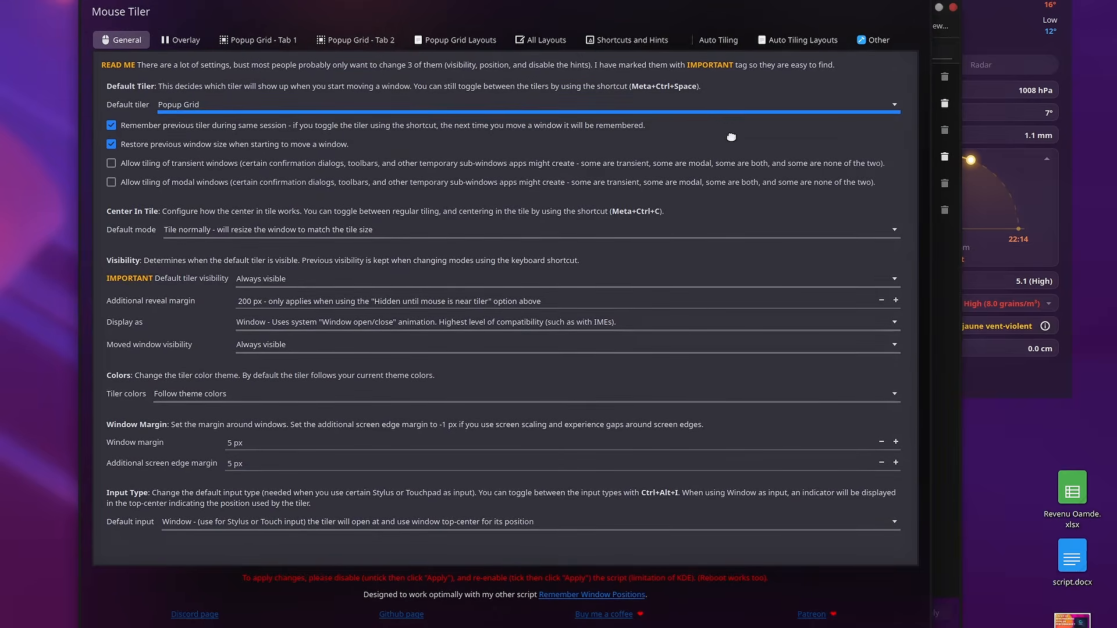
Step: Review Mouse Tiler's Overlay settings and the first page of Popup Grid settings
left_click_drag(731, 136, 699, 151)
left_click(148, 53)
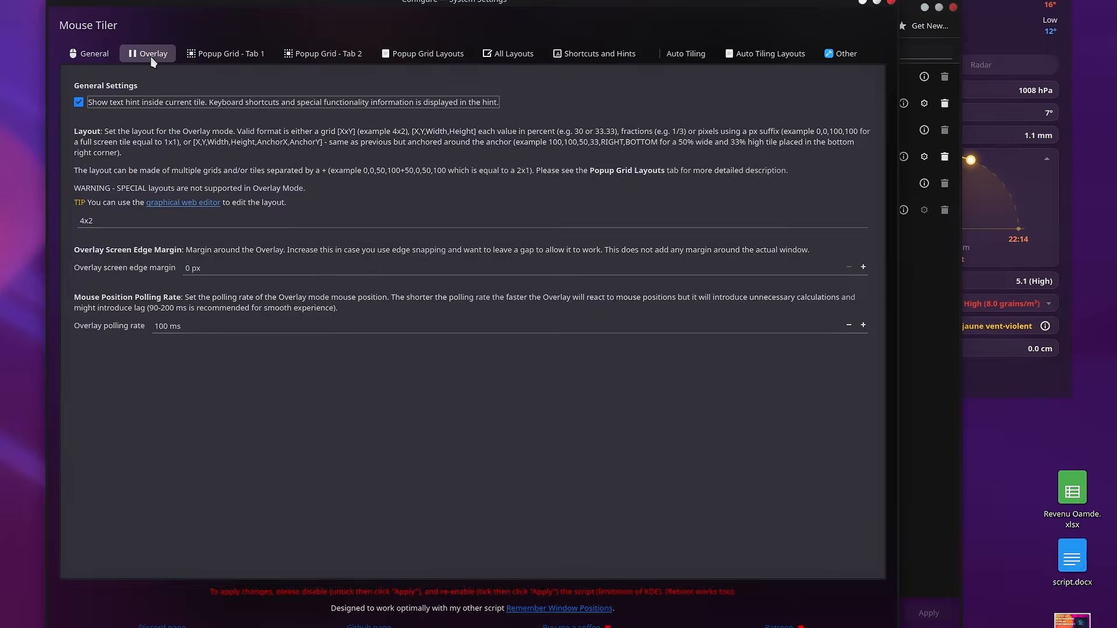
left_click(229, 54)
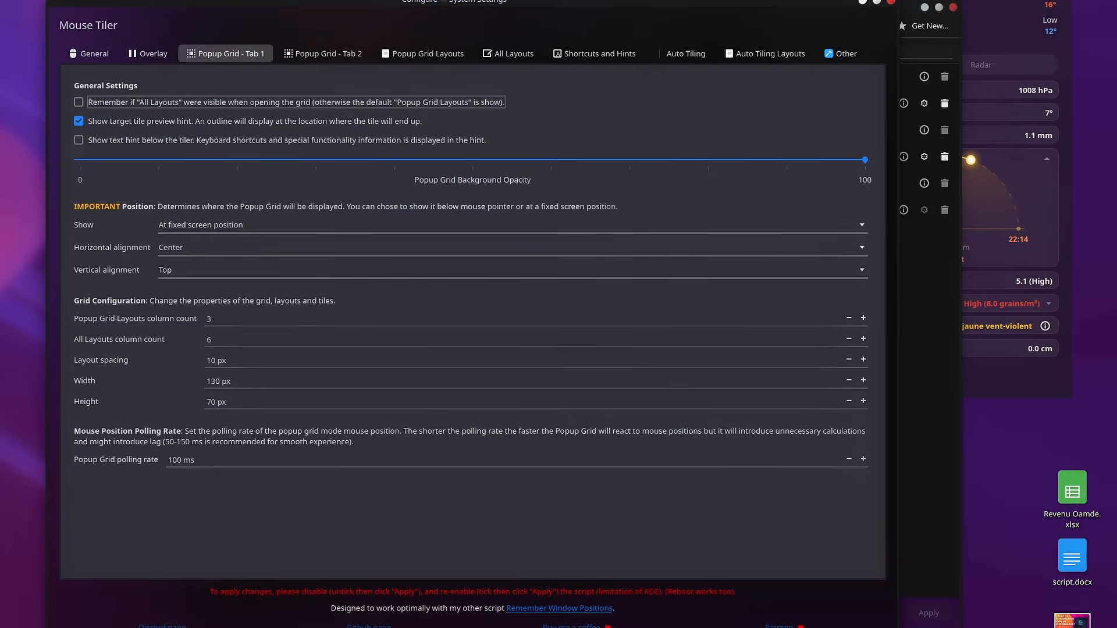
left_click_drag(673, 262, 673, 198)
Step: Switch the popup grid's display position to Below mouse pointer and back to At fixed screen position
left_click(264, 219)
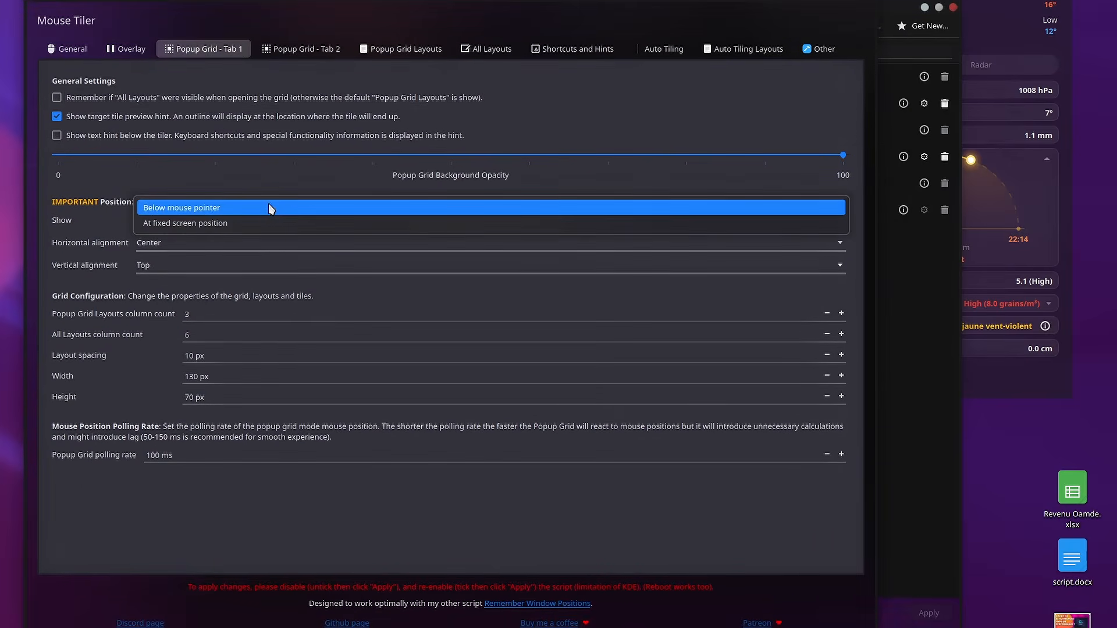
left_click(268, 210)
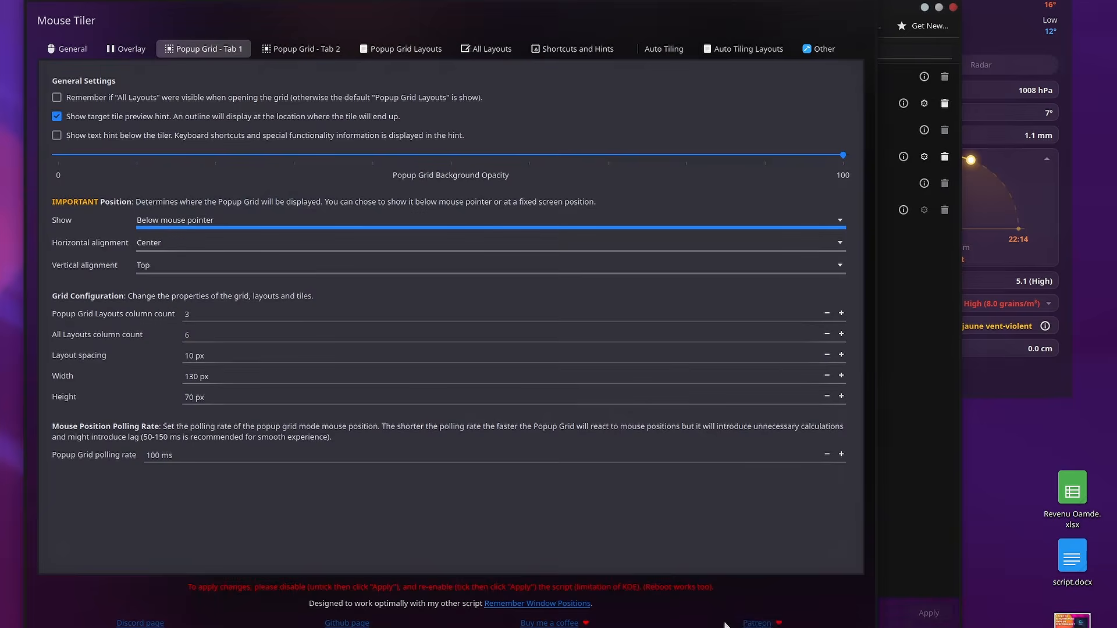
left_click(204, 221)
left_click(203, 240)
Step: Examine the default tiler visibility options in Mouse Tiler's general settings and keep Always visible
left_click(128, 49)
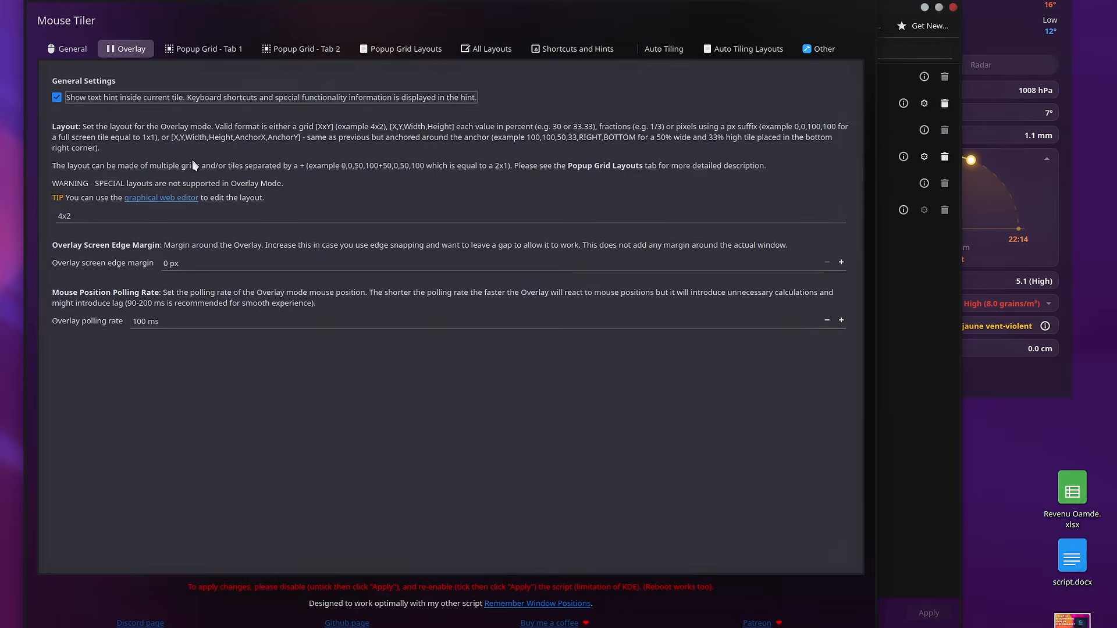
left_click(67, 50)
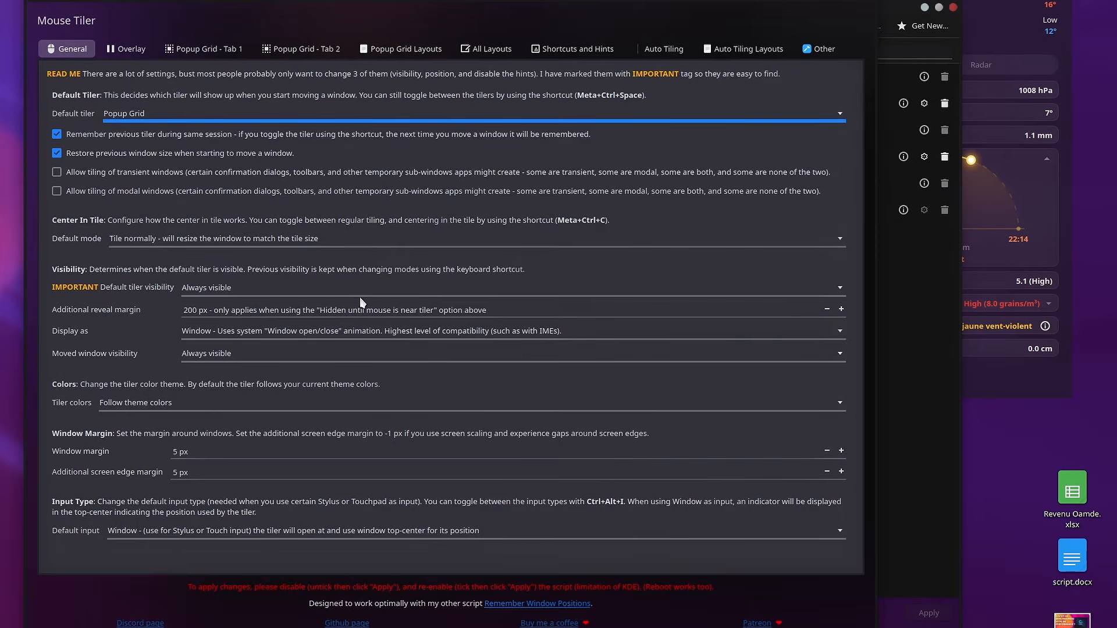
left_click(266, 289)
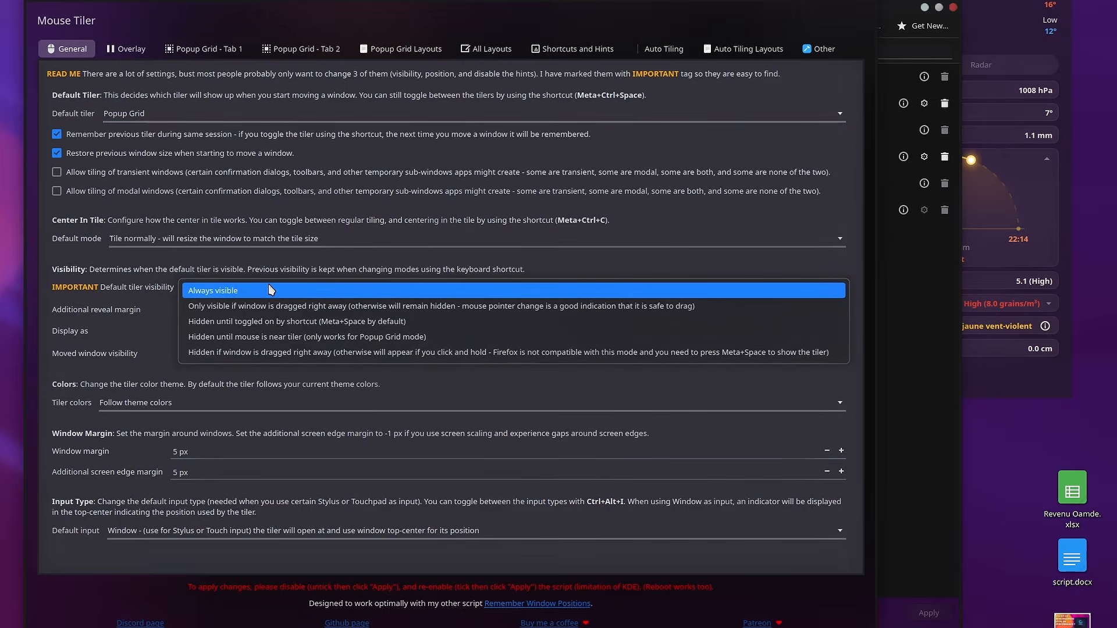
left_click(292, 289)
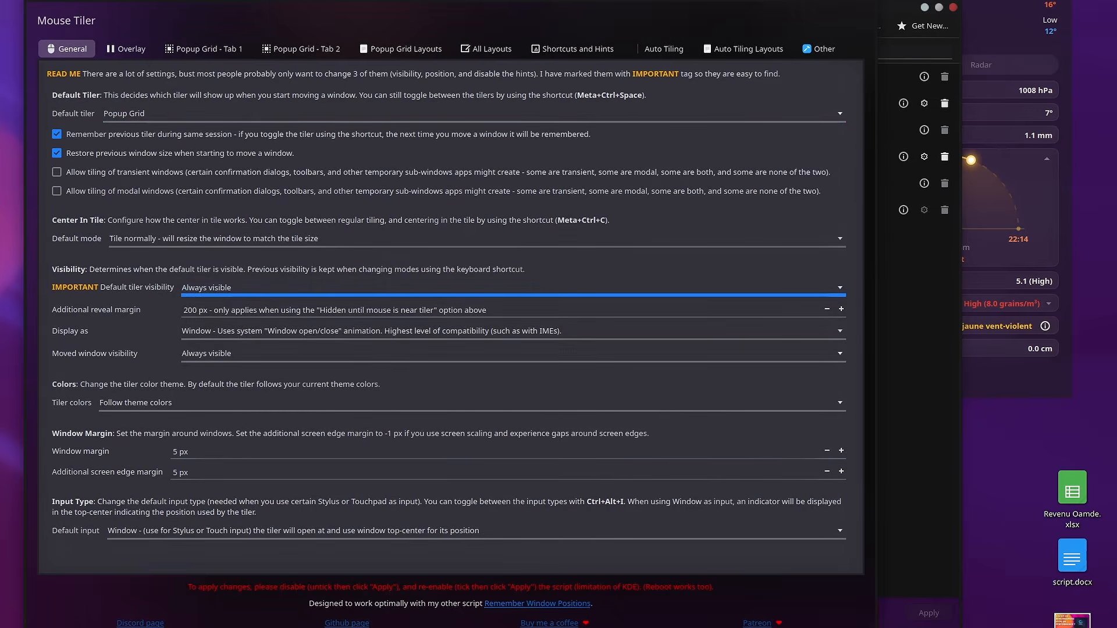
mouse_move(532, 392)
left_mouse_down()
mouse_move(488, 405)
mouse_move(330, 326)
mouse_move(267, 392)
mouse_move(95, 339)
mouse_move(281, 389)
mouse_move(127, 369)
mouse_move(535, 396)
left_mouse_up()
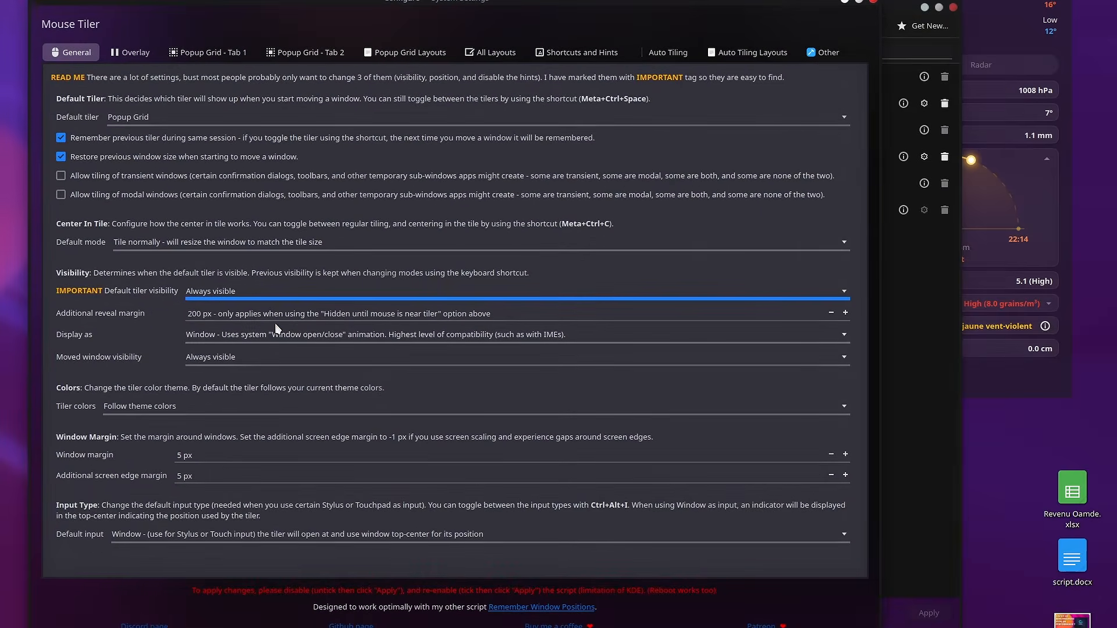
left_click(250, 294)
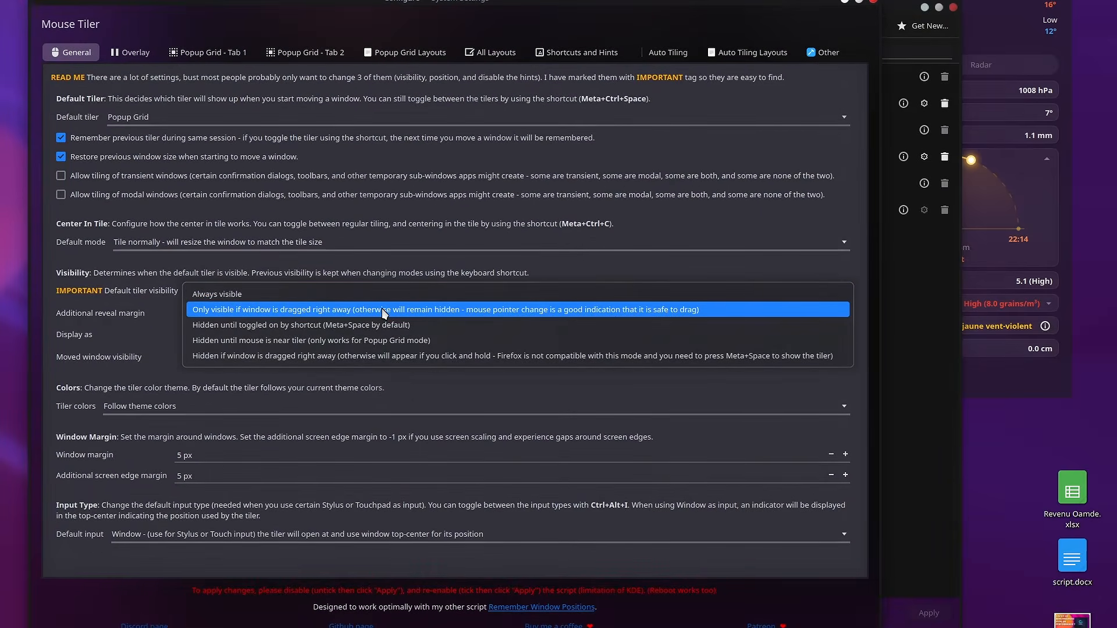
left_click(620, 382)
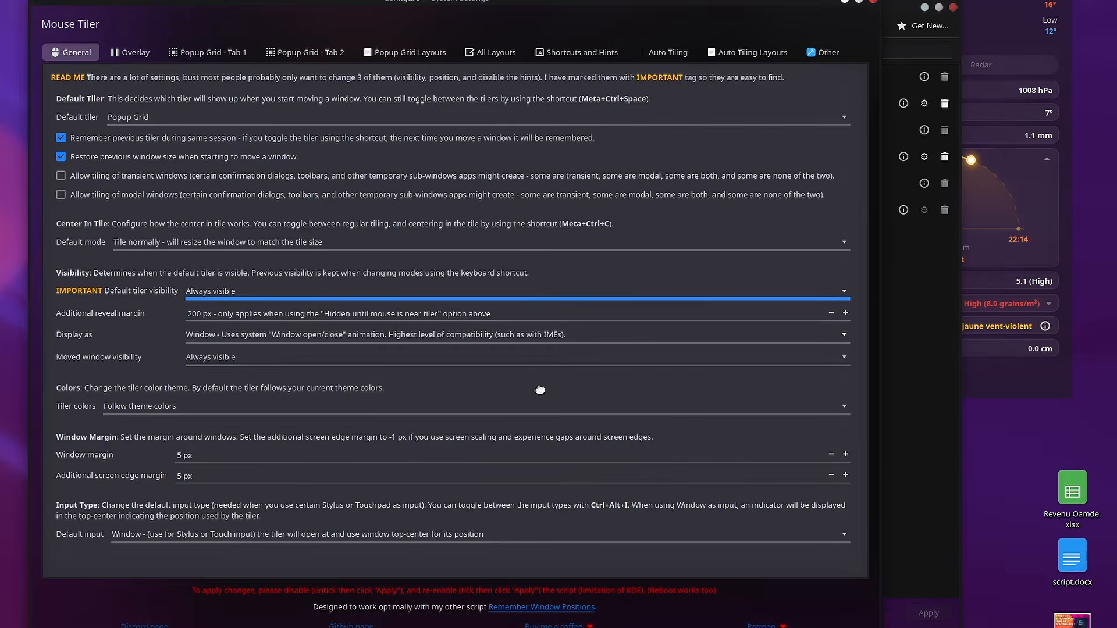
left_click_drag(540, 390, 523, 375)
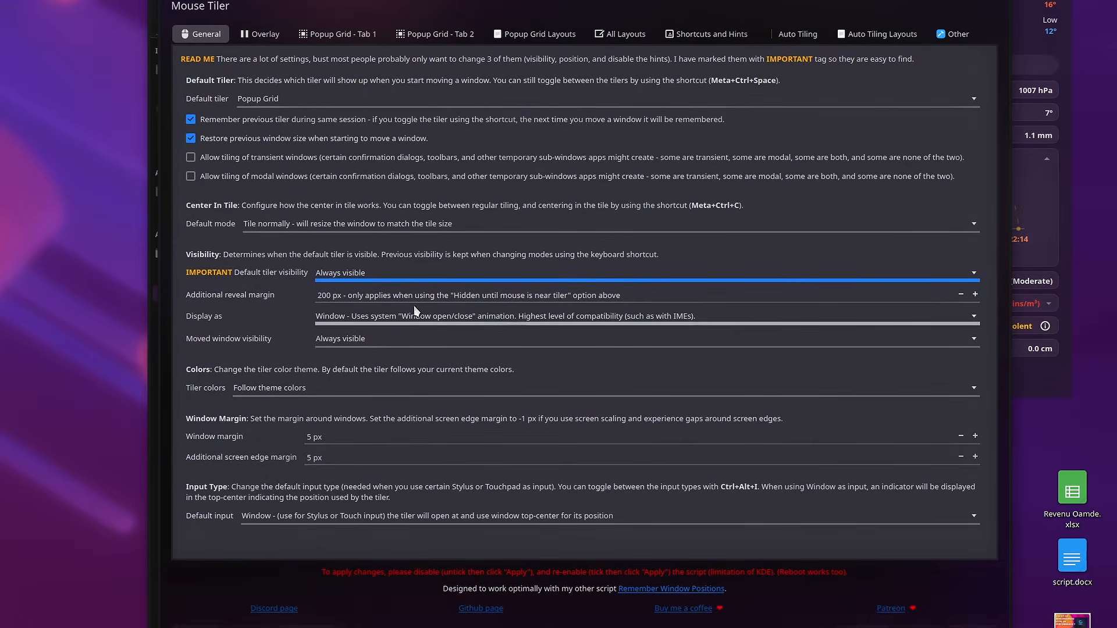
left_click(408, 281)
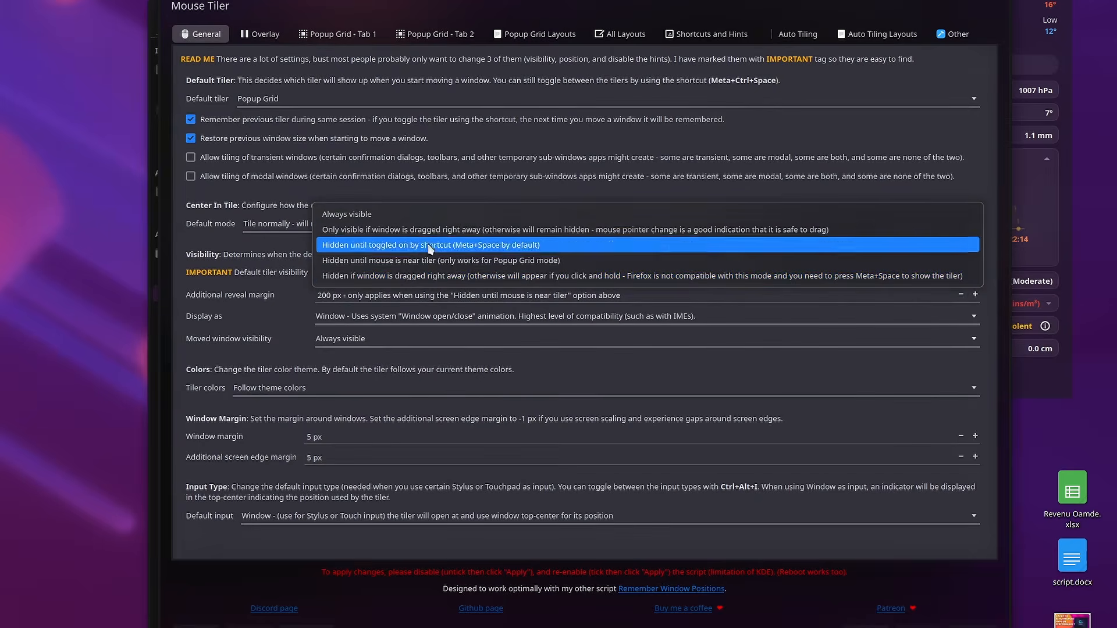
left_click(178, 329)
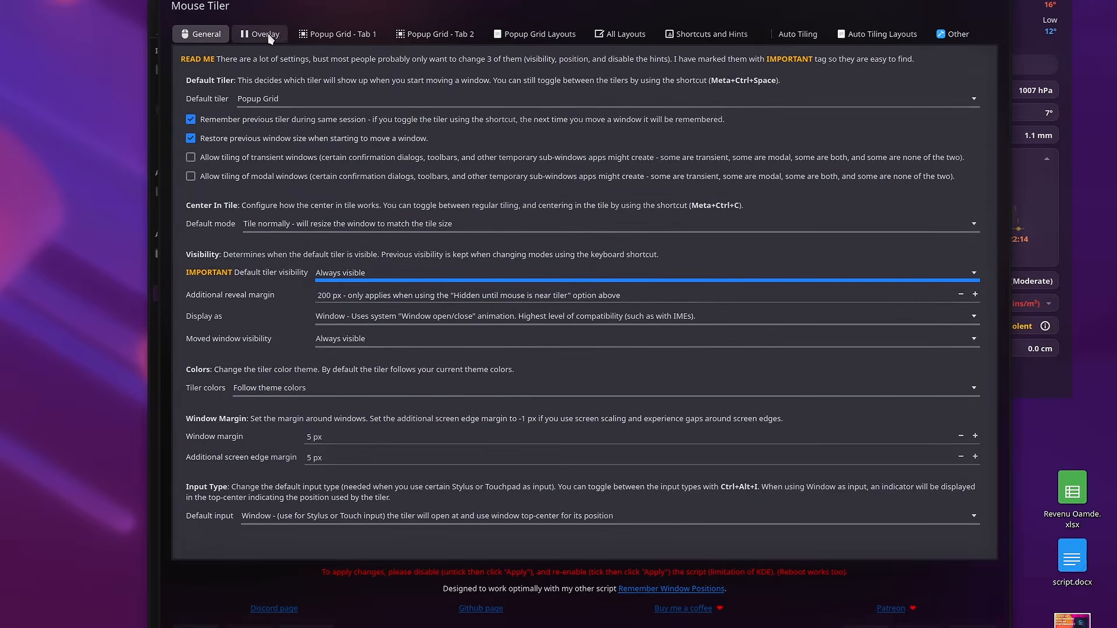
Step: Review Mouse Tiler's virtual desktop settings, default and full popup grid layout lists, and shortcut and hint settings
left_click(364, 33)
left_click(415, 34)
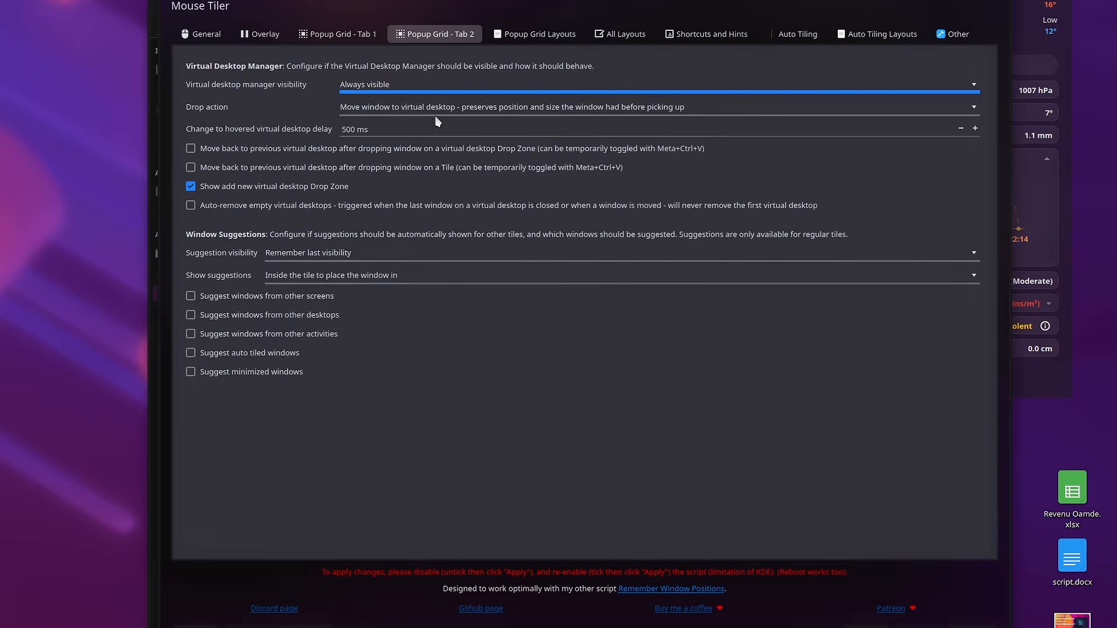
left_click(540, 34)
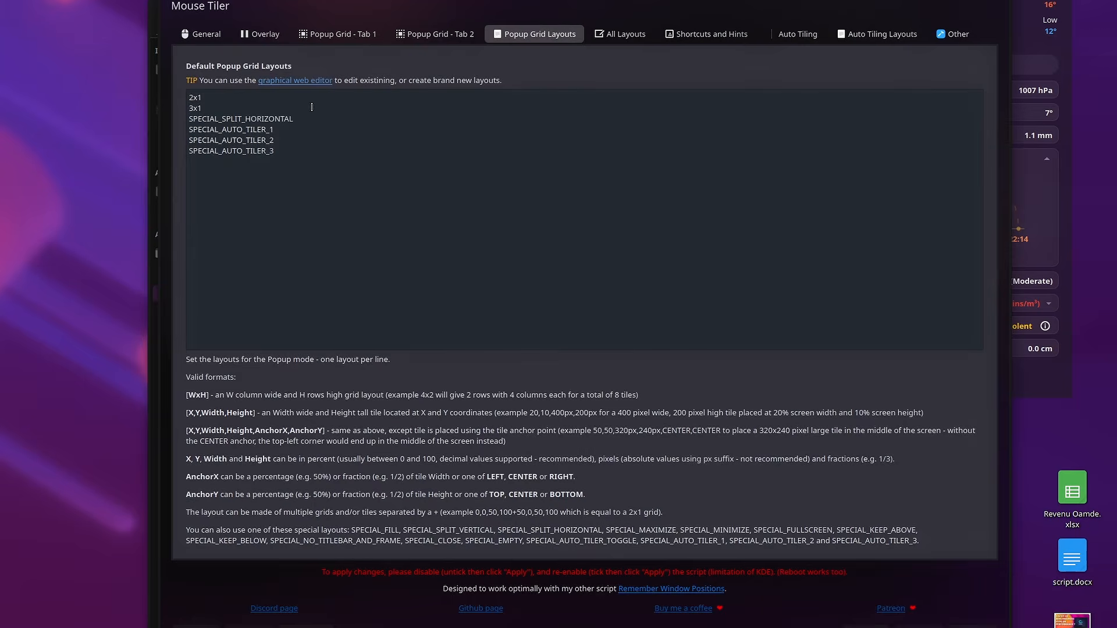
key("ctrl+a")
left_click(304, 172)
left_click(625, 38)
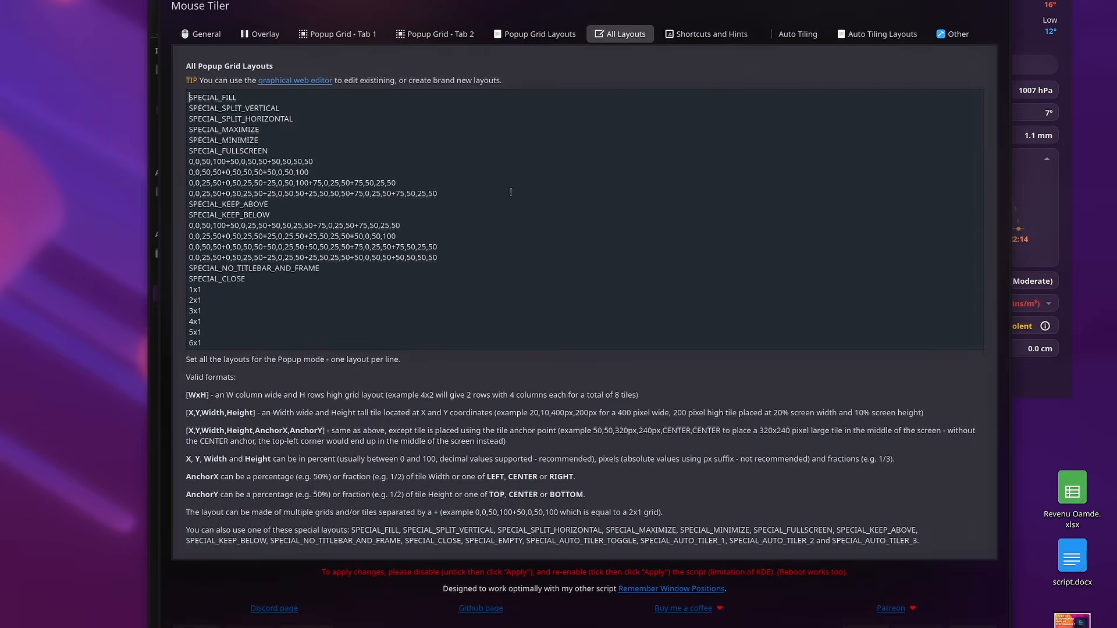
left_click(697, 36)
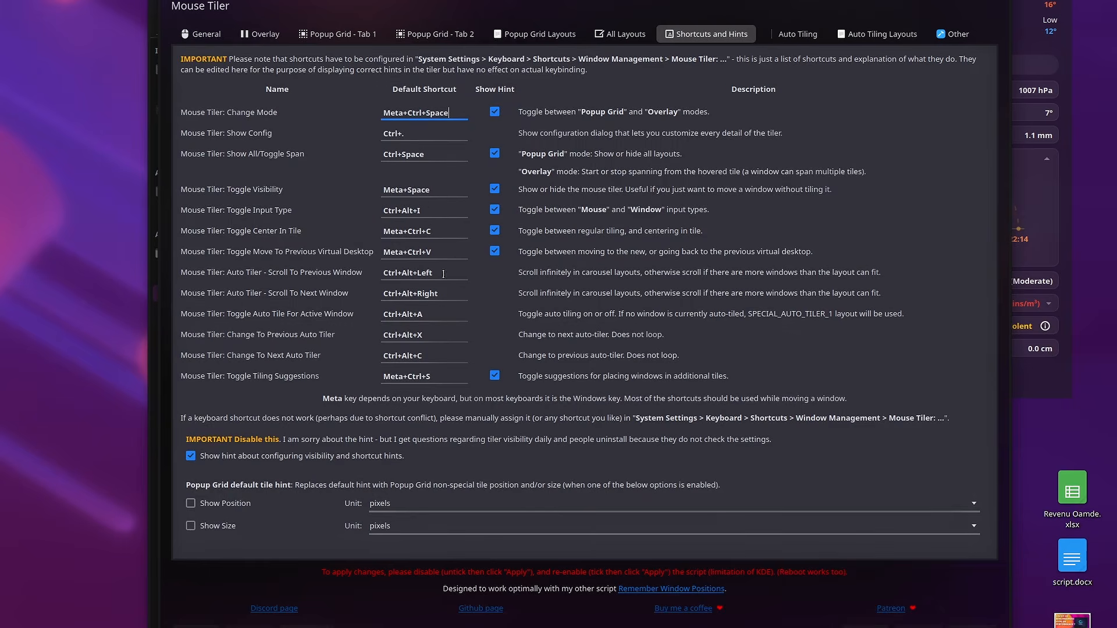
Step: Enable automatic tiling of newly opened windows in Mouse Tiler's auto-tiling settings
left_click(792, 35)
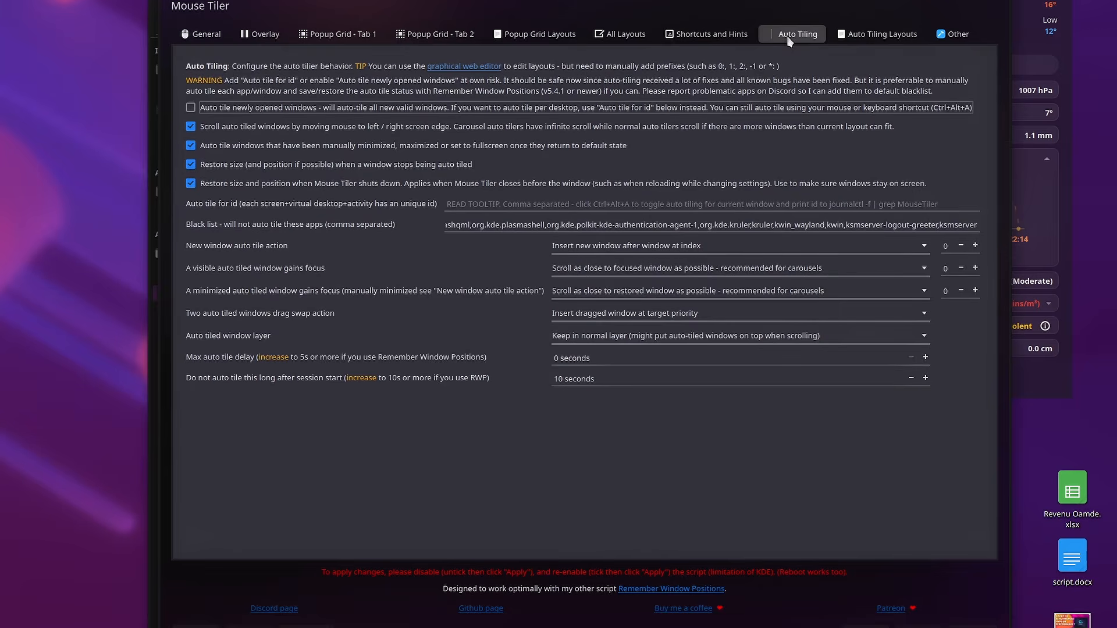
left_click(333, 103)
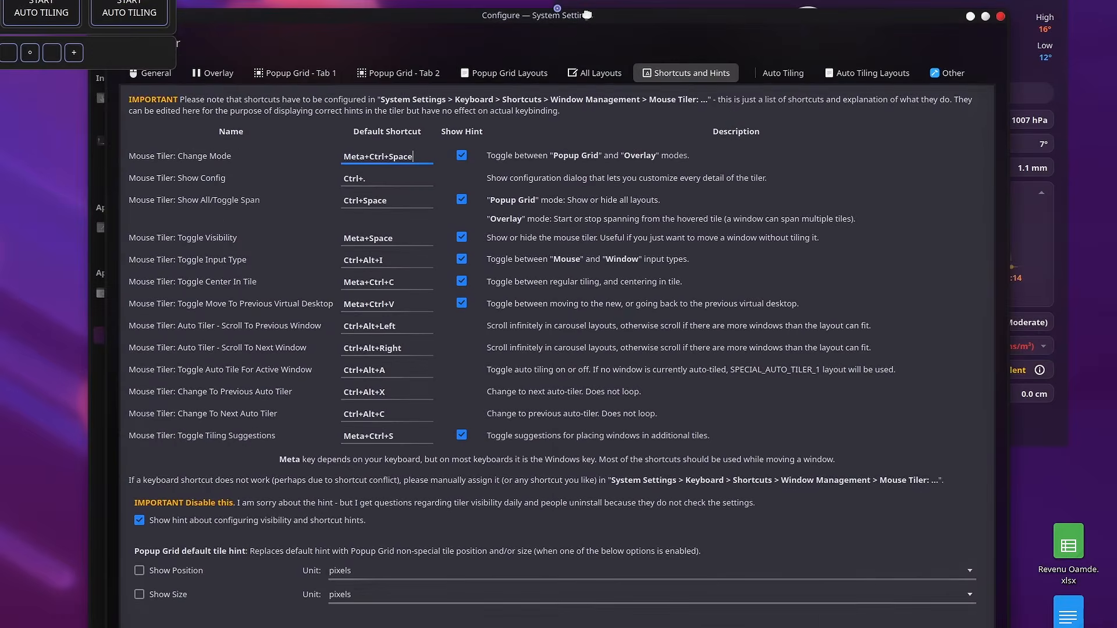
left_click_drag(413, 45, 463, 19)
left_click(652, 77)
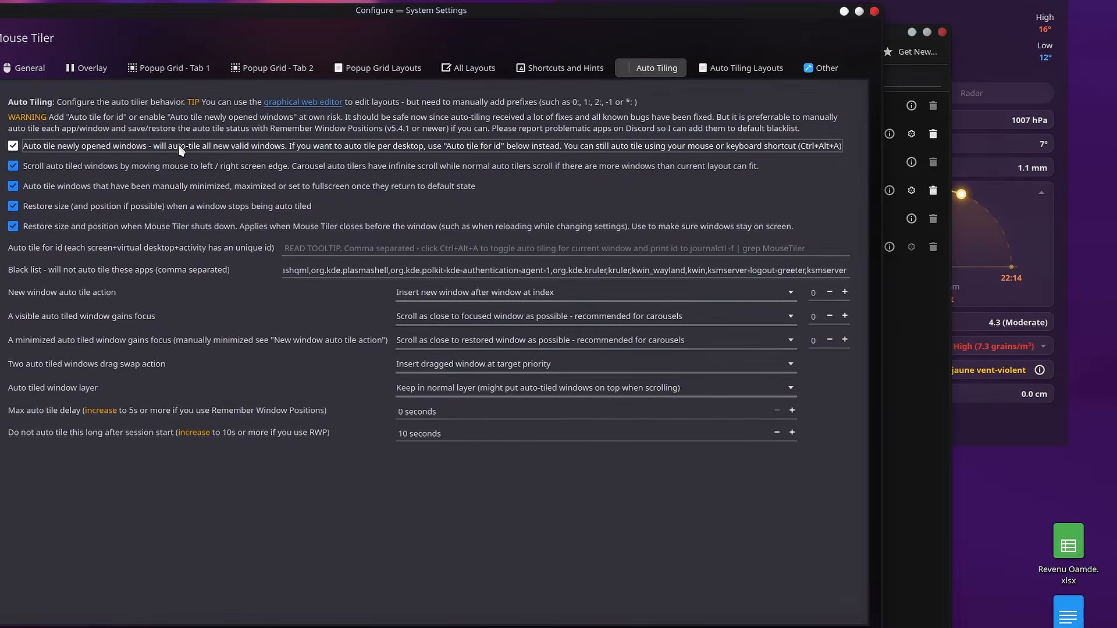
left_click_drag(487, 17, 530, 17)
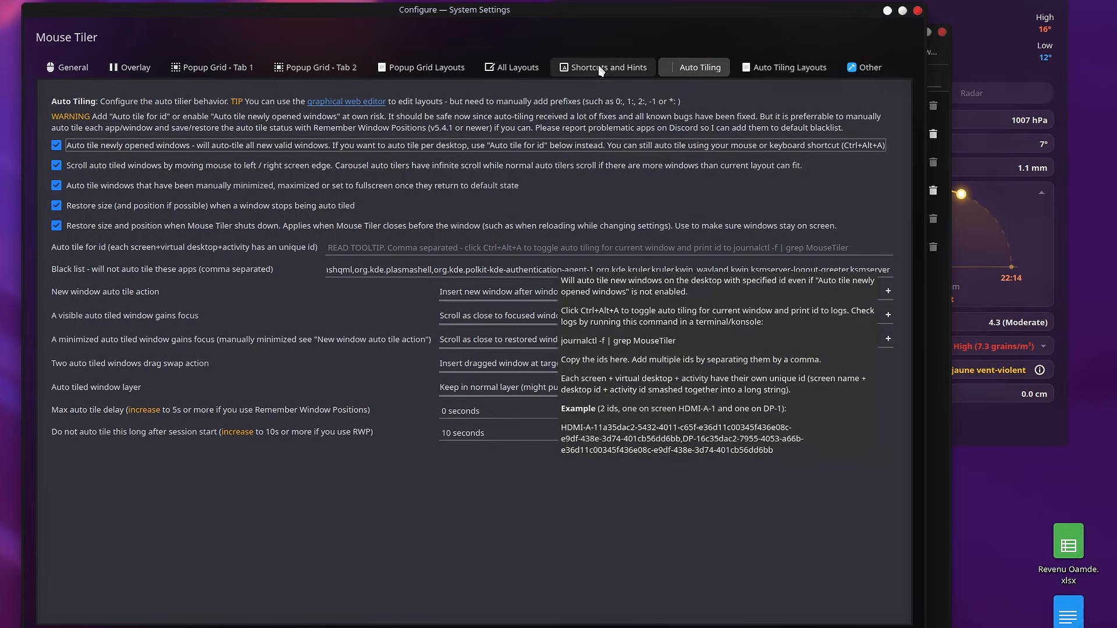
left_click_drag(635, 11, 687, 305)
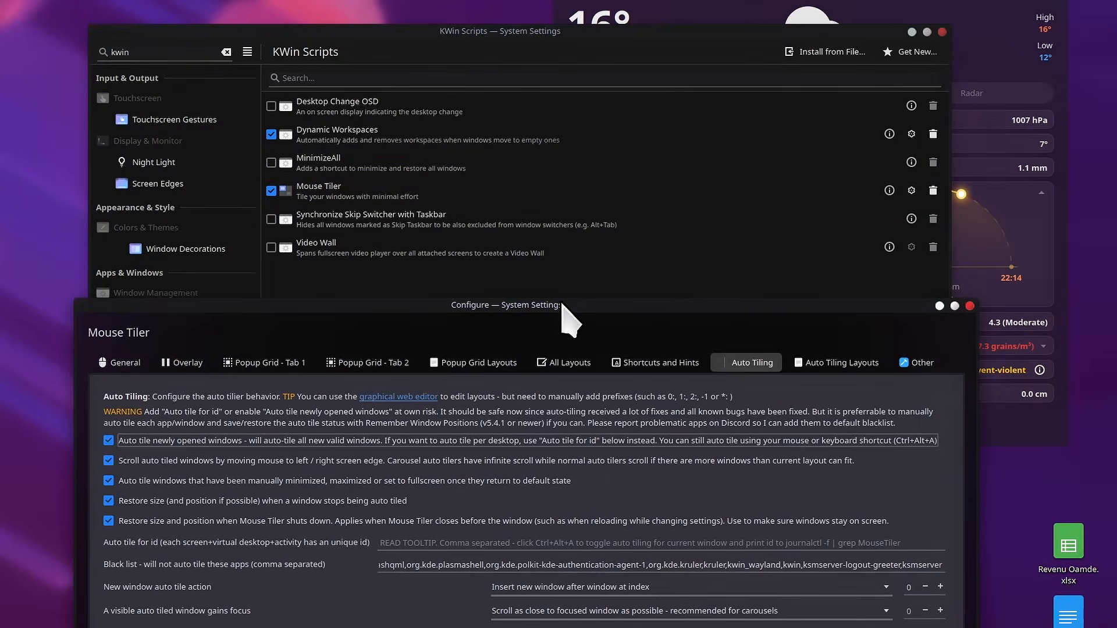
left_click_drag(563, 304, 492, 19)
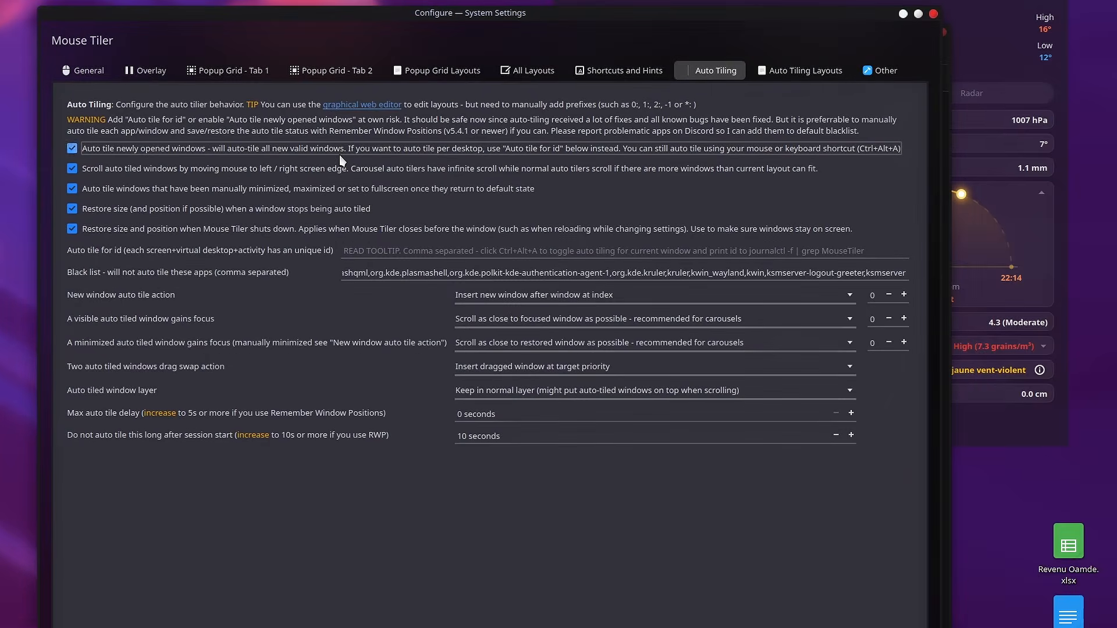
Step: Leave the Mouse Tiler configuration and reload the script by disabling it, applying, then enabling and applying it again
left_click(394, 147)
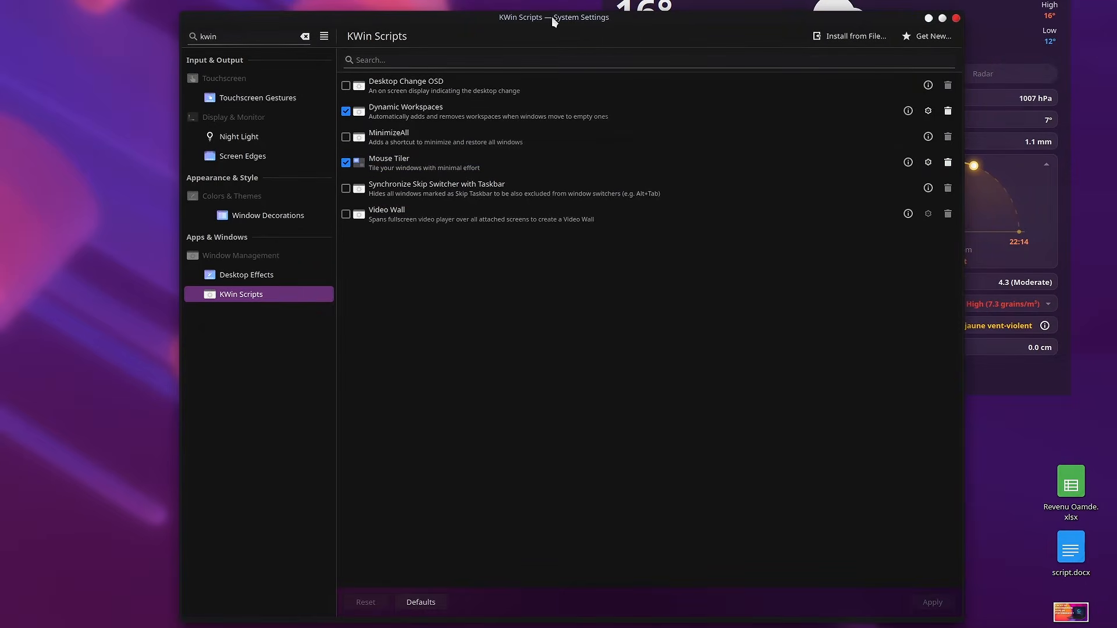
left_click_drag(551, 16, 441, 34)
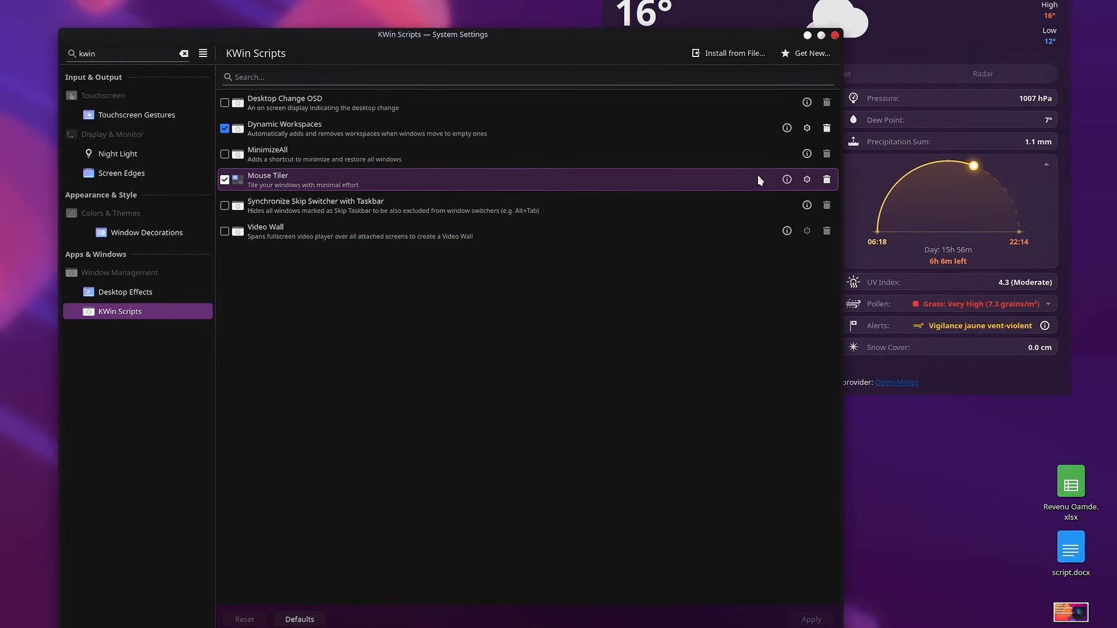
left_click(224, 180)
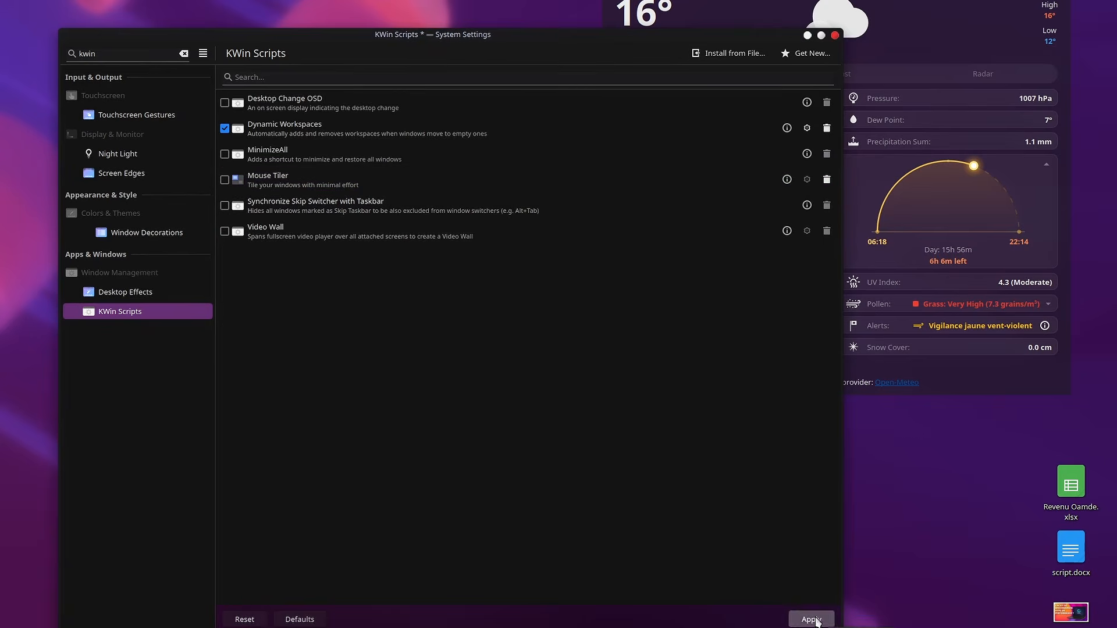
left_click(224, 179)
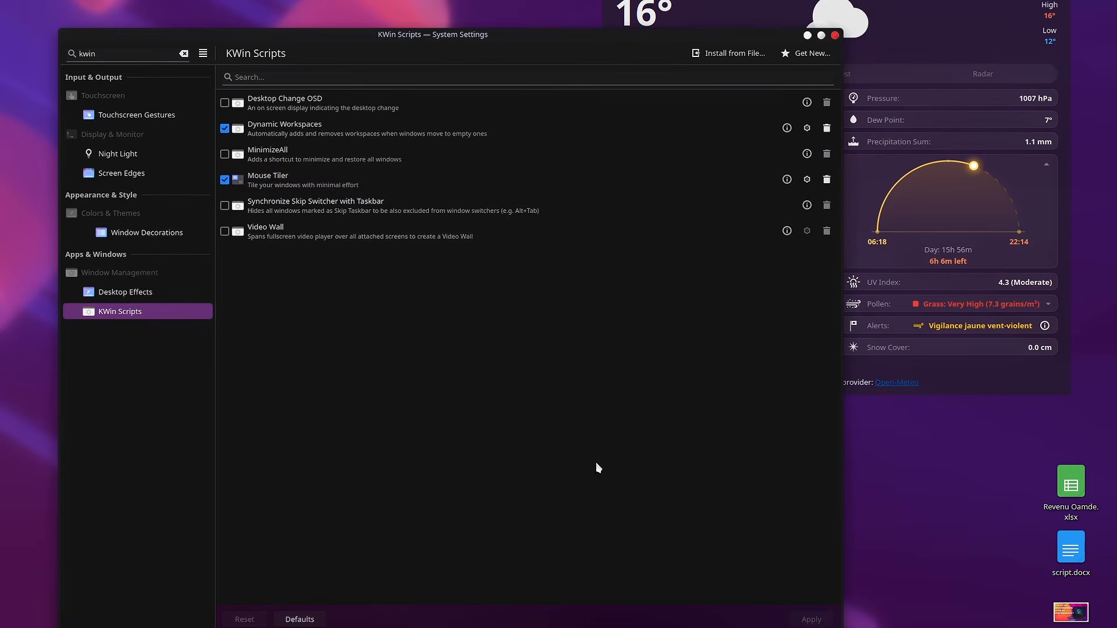
Step: Start auto tiling on the KWin Scripts window with the first auto-tiling layout of the popup grid
left_click_drag(595, 472, 676, 455)
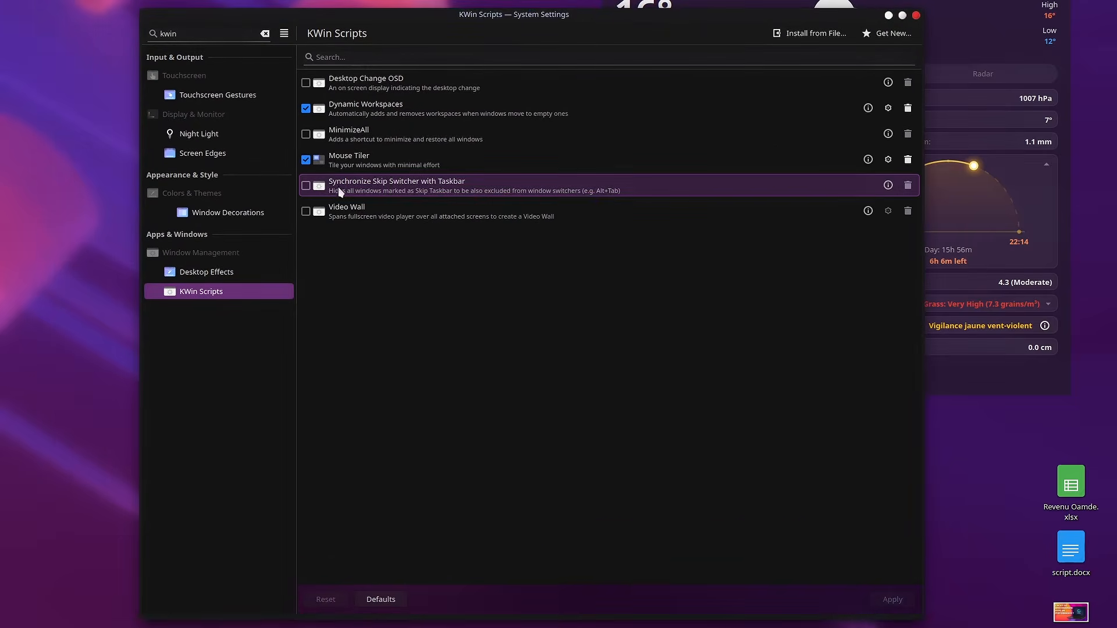
left_click_drag(527, 19, 505, 28)
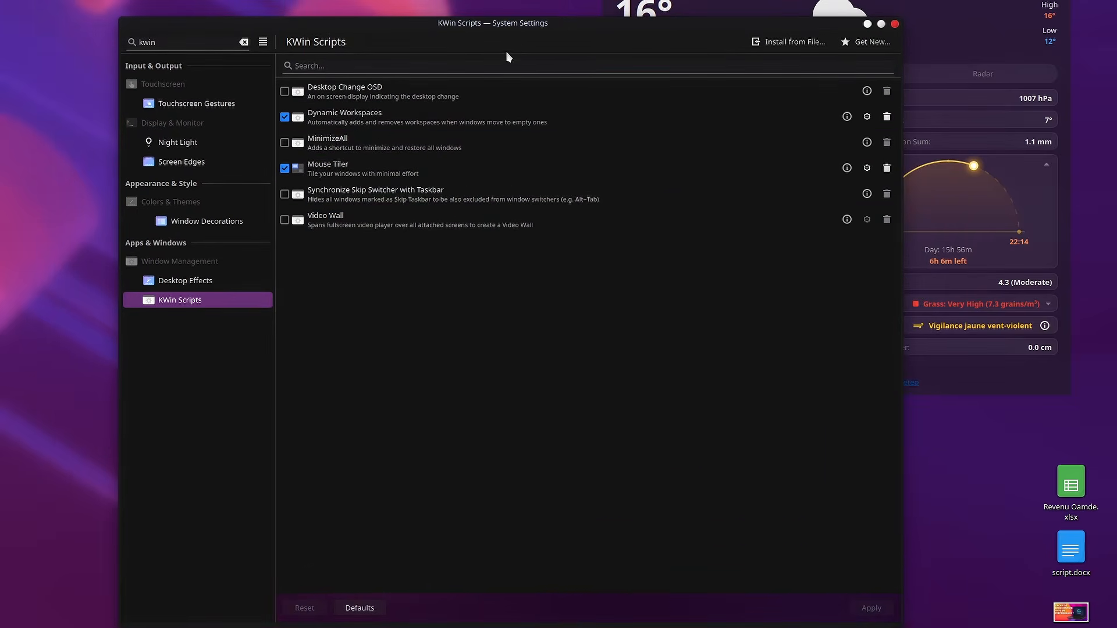
left_click_drag(508, 56, 500, 60)
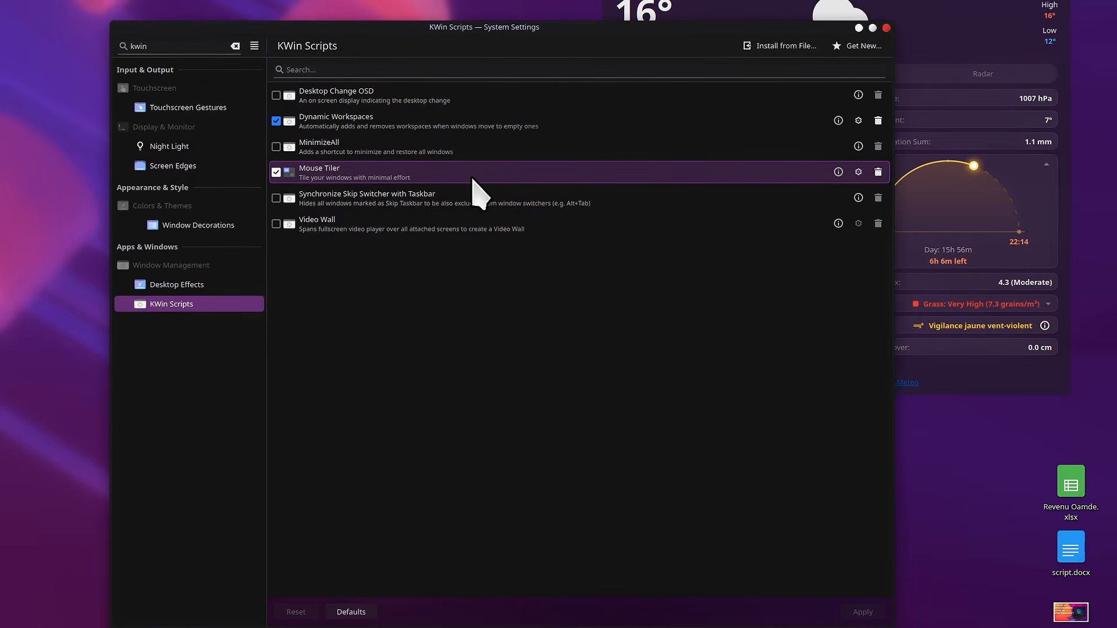
mouse_move(533, 26)
left_mouse_down()
mouse_move(536, 7)
mouse_move(522, 24)
left_mouse_up()
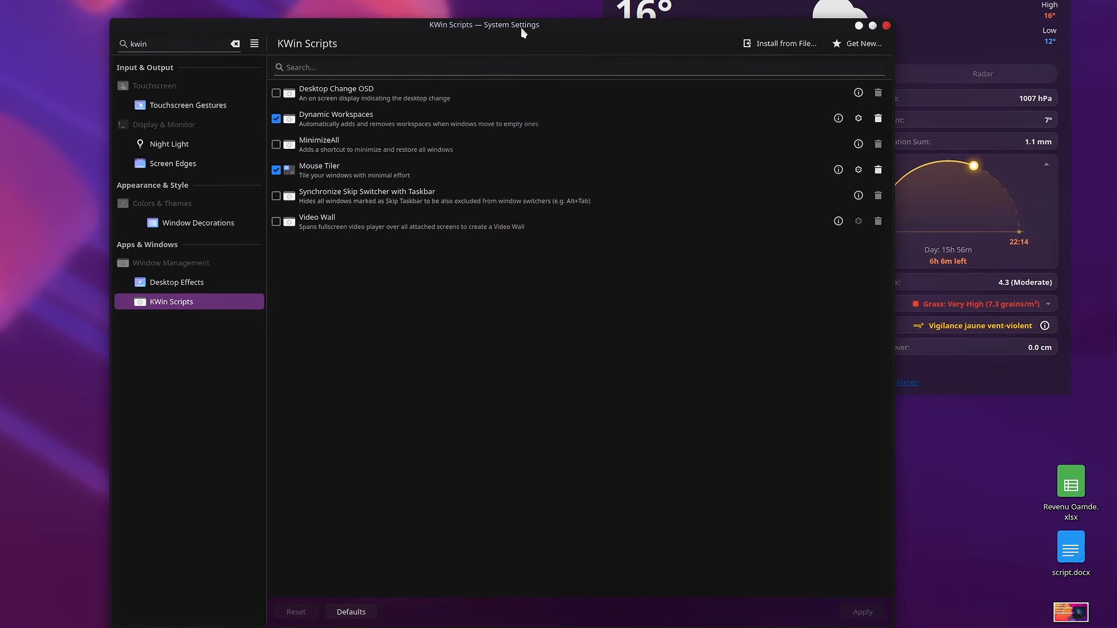
left_click_drag(509, 135, 123, 398)
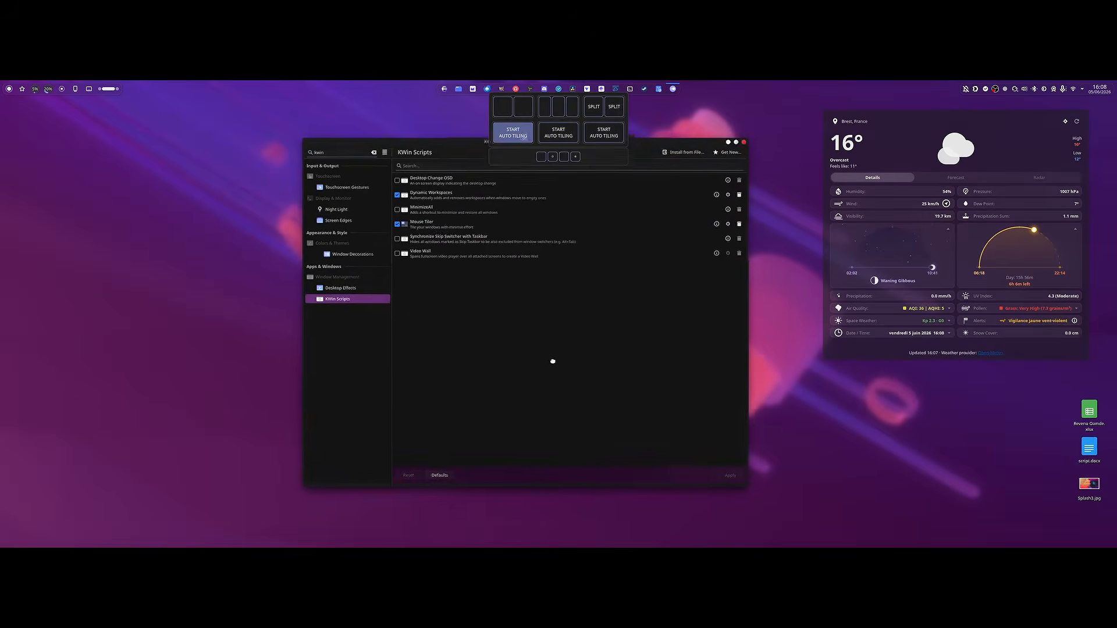
left_click_drag(552, 361, 456, 84)
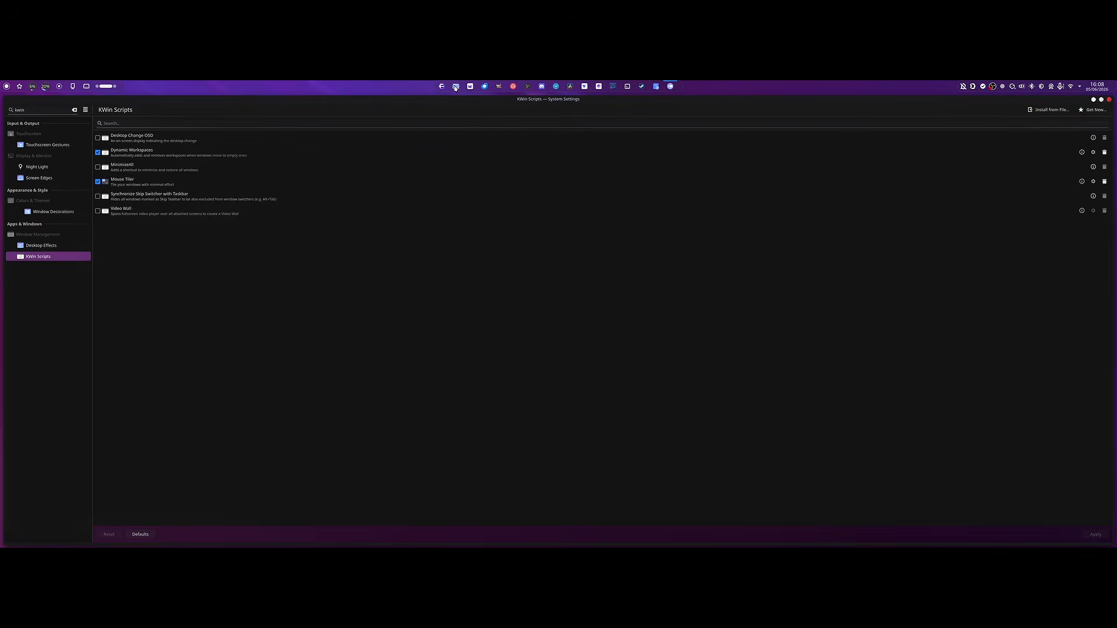
Step: Launch Dolphin and Planify and add both windows to the auto-tiled layout beside System Settings
left_click(456, 86)
left_click_drag(556, 308, 595, 352)
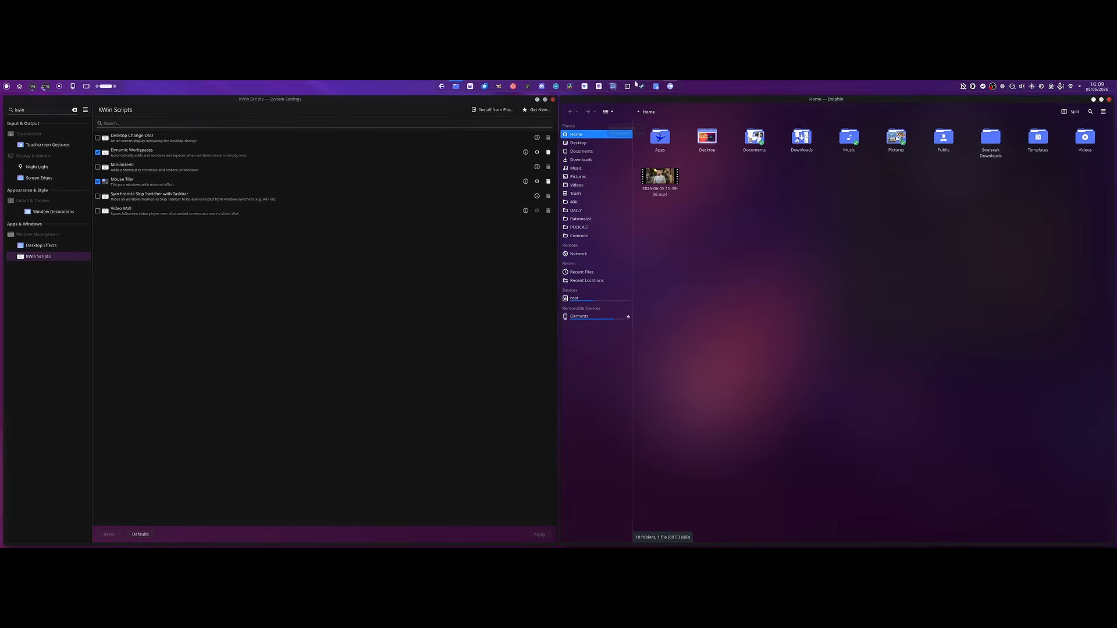
left_click(555, 86)
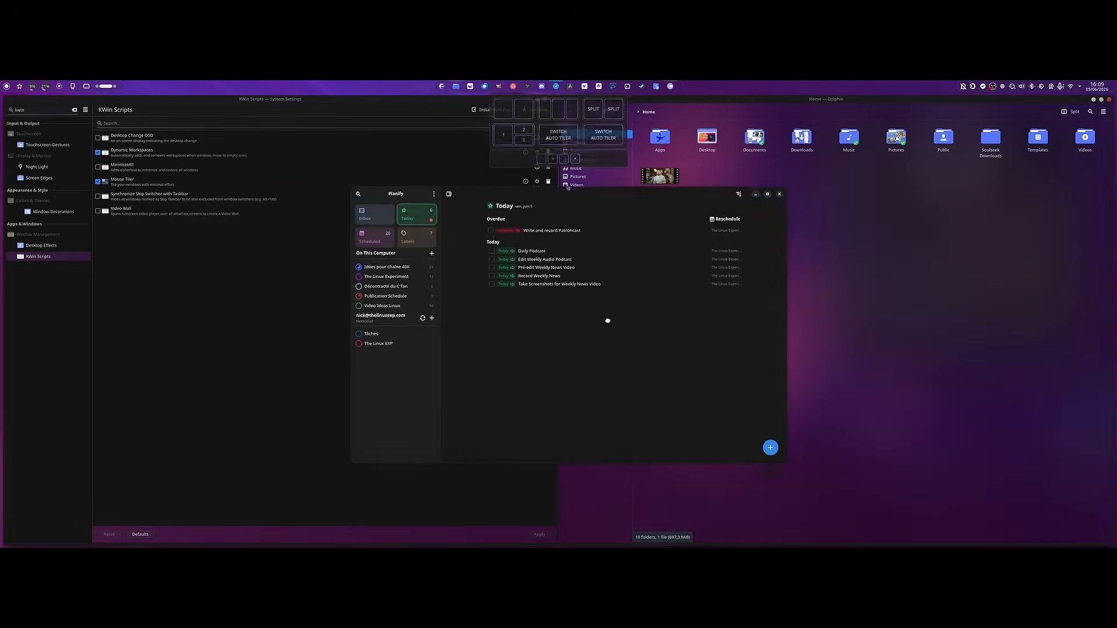
left_click_drag(605, 319, 561, 274)
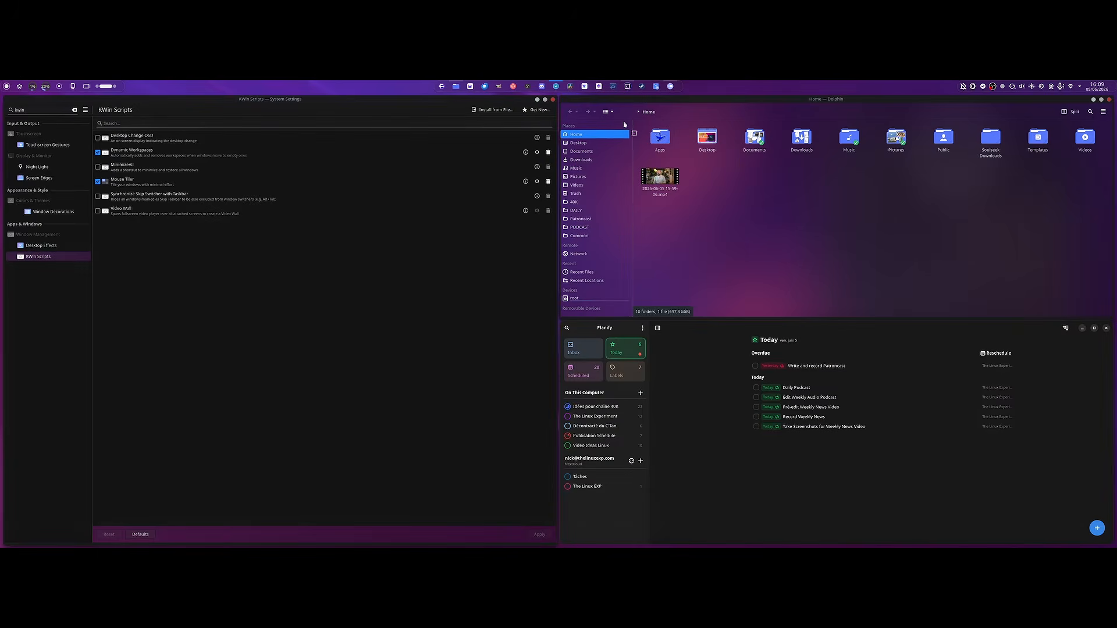
left_click_drag(617, 314, 568, 361)
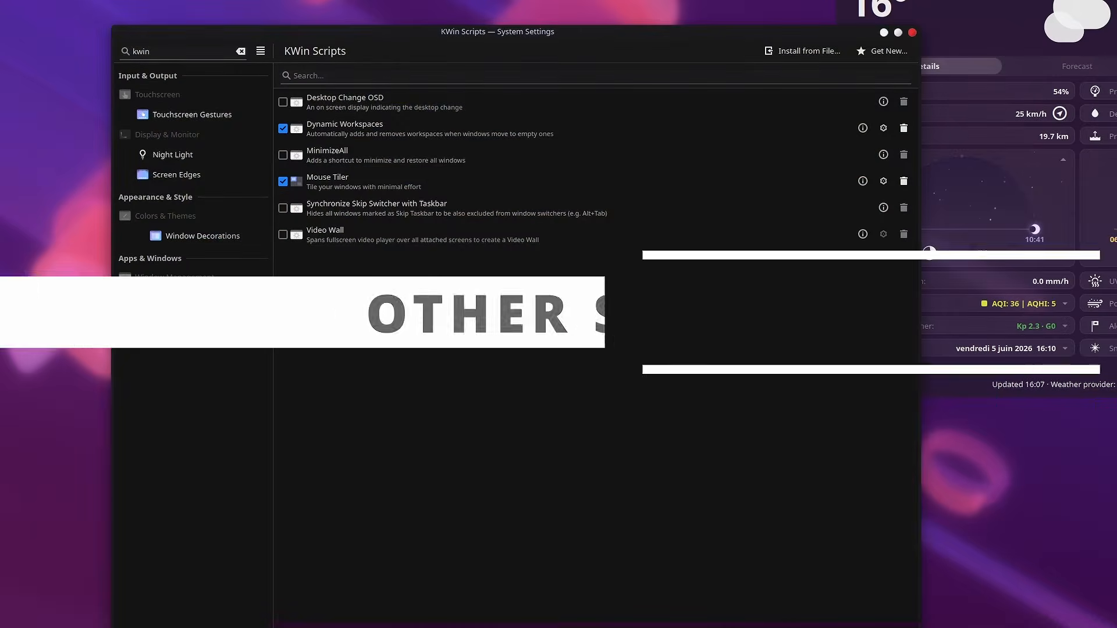
Step: Look up the downloadable window manager scripts and close the download window
left_click(899, 46)
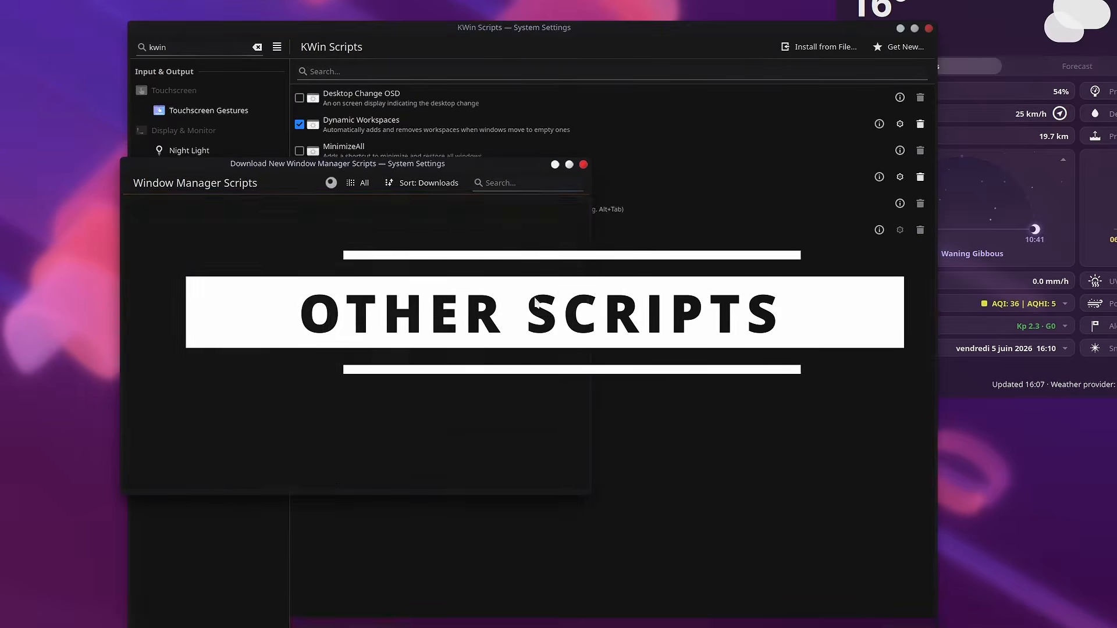
left_click(583, 164)
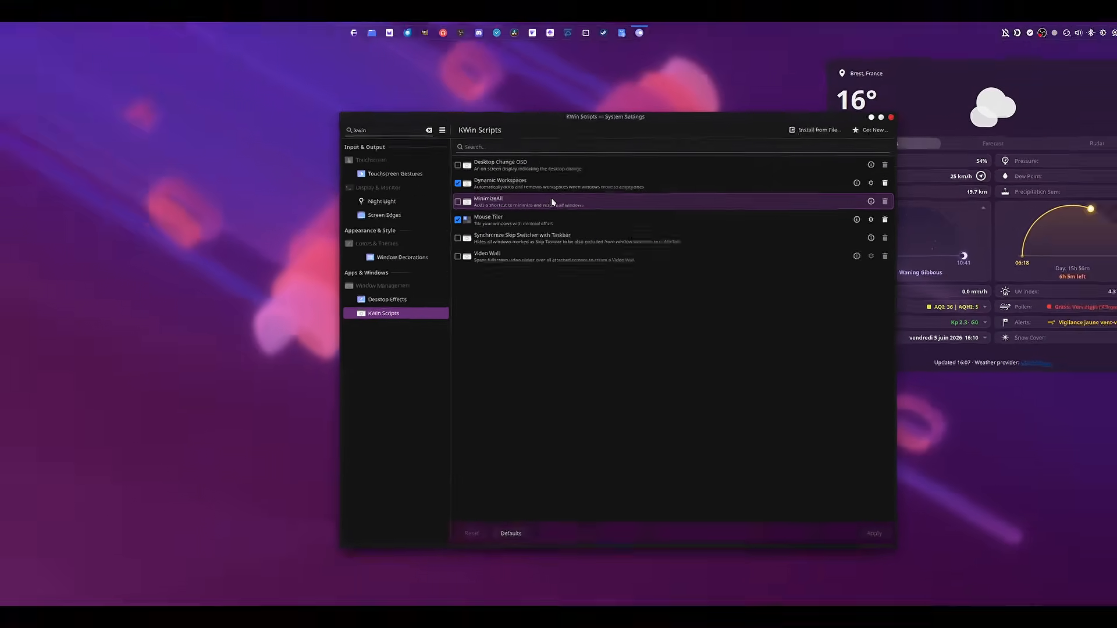
Step: Switch to the empty Desktop 3 through the overview, open Dolphin there, and check the virtual desktops in the overview
key("super+w")
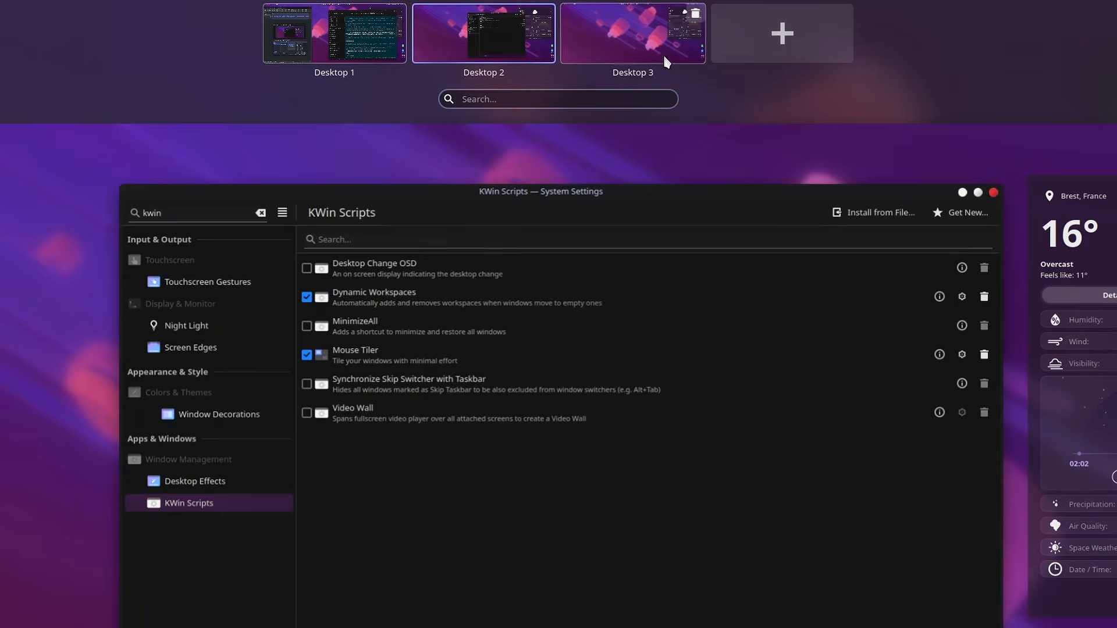
left_click(599, 299)
key("super+w")
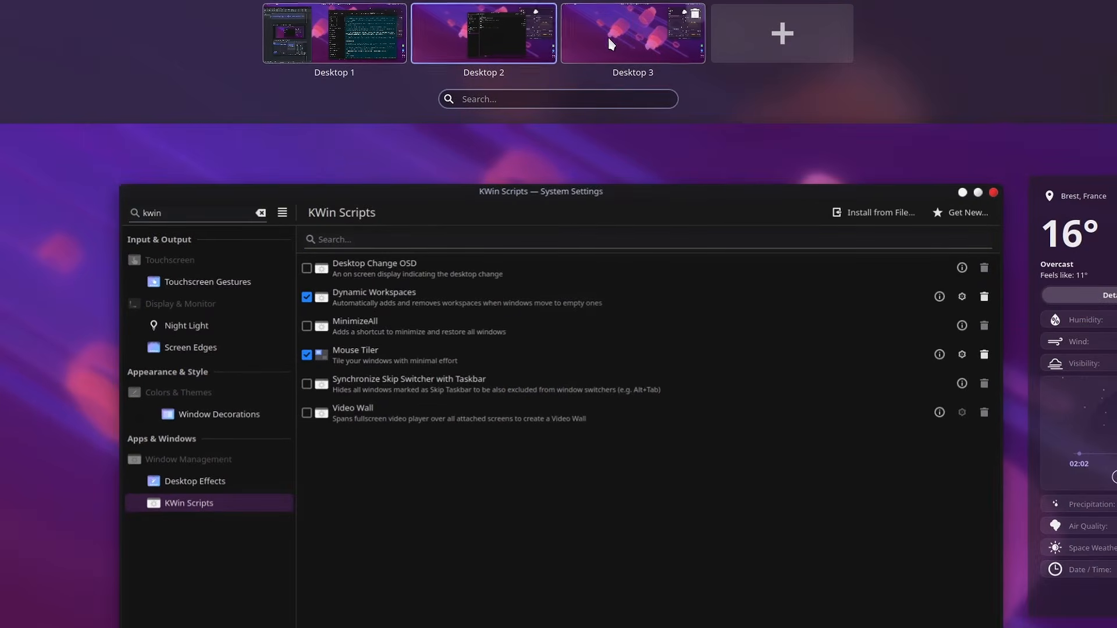
left_click(630, 36)
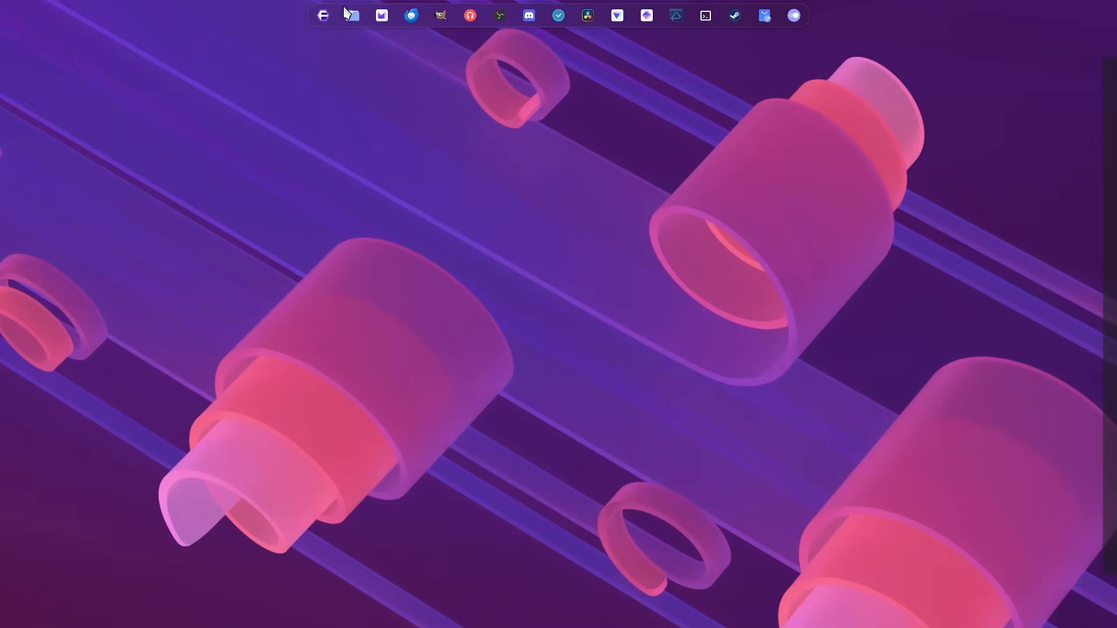
key("super+e")
key("super+w")
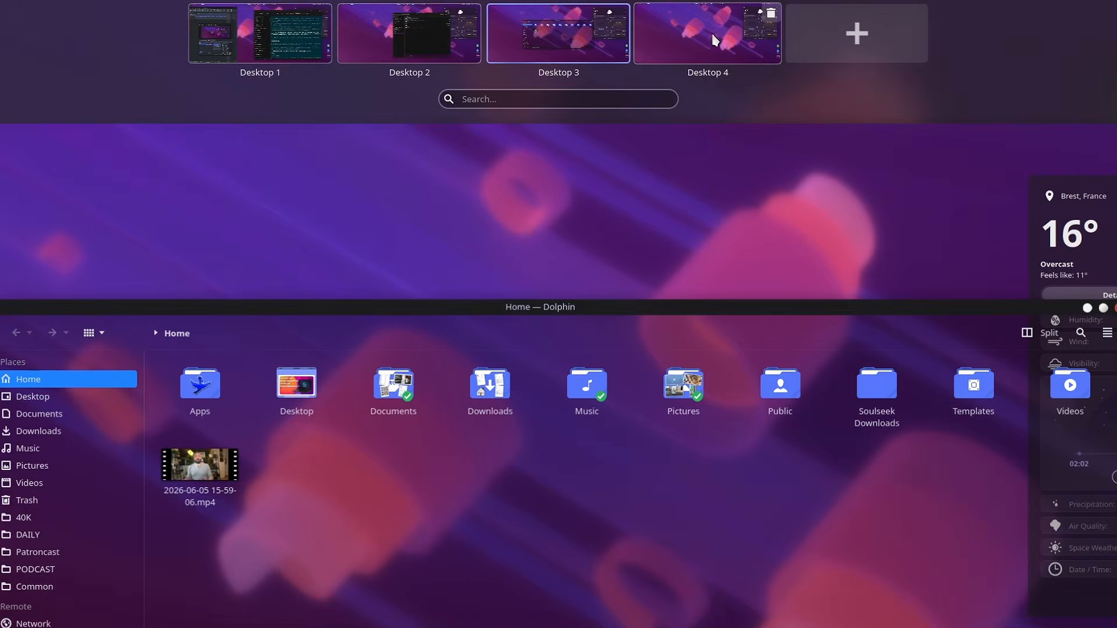
left_click(926, 280)
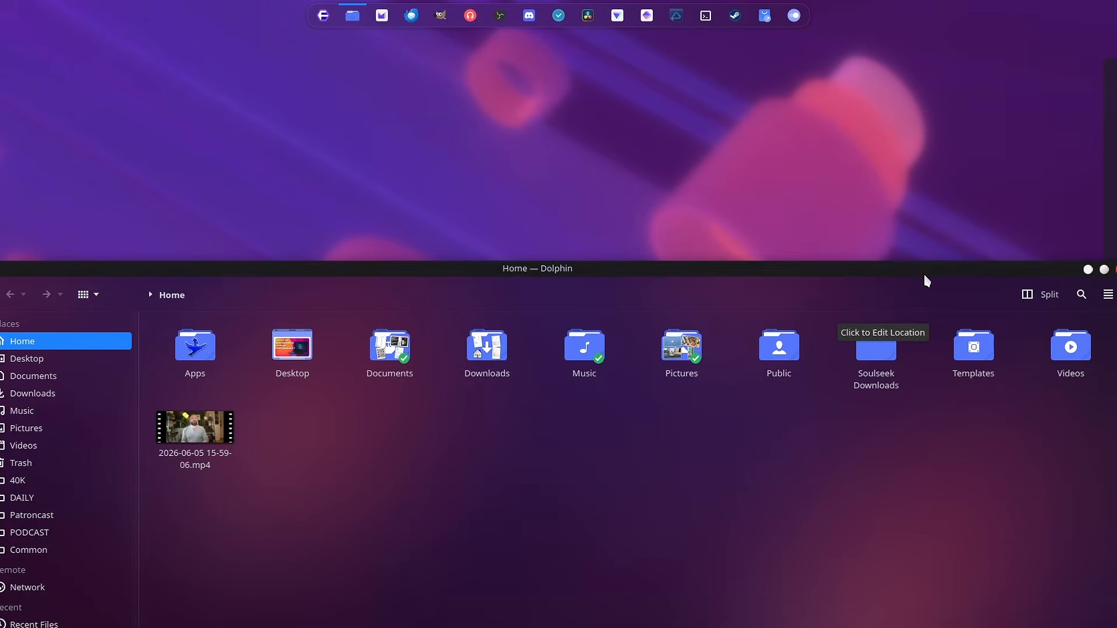
Step: Quit Dolphin on Desktop 3, return to Desktop 2, and check the virtual desktops in the overview
key("ctrl+q")
key("super+w")
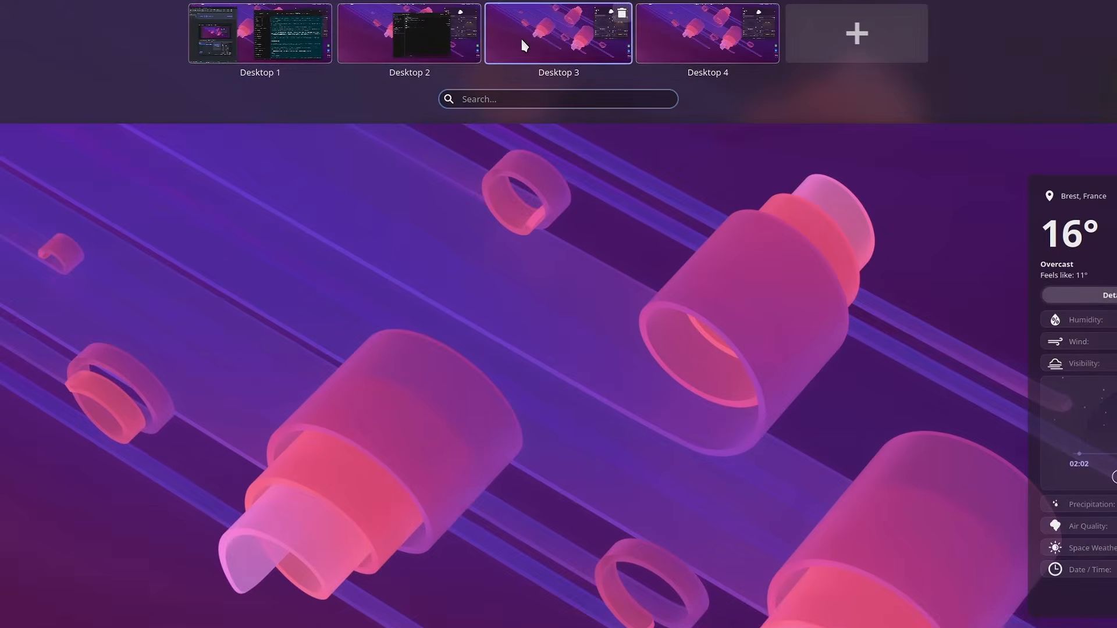
left_click(432, 36)
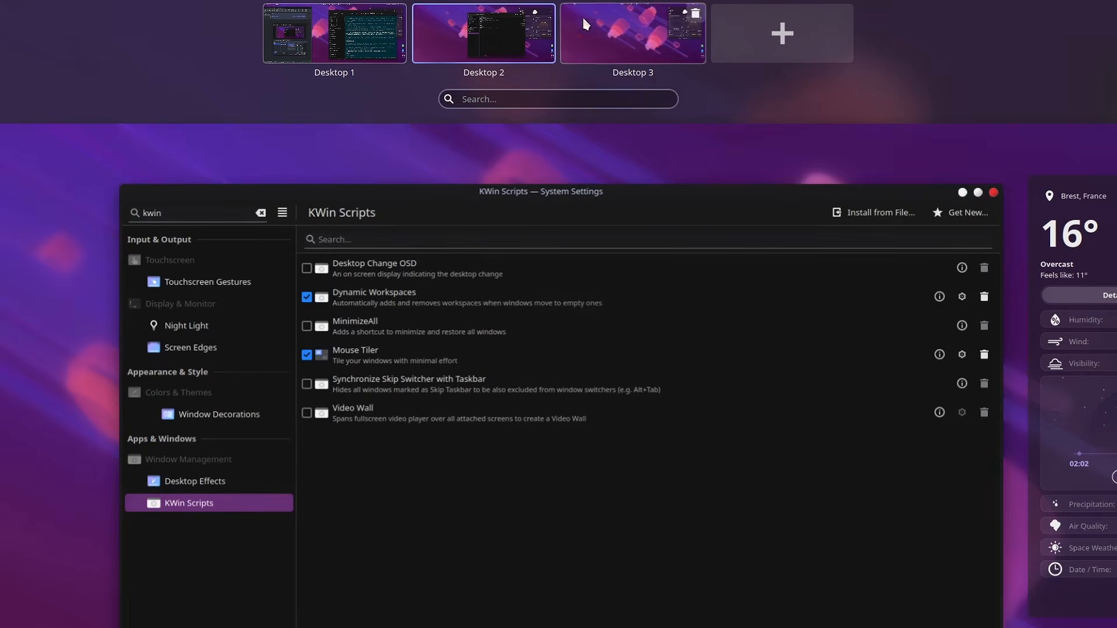
Step: View the Karousel script's download page with its enlarged preview image, and go back to the script list
left_click(723, 448)
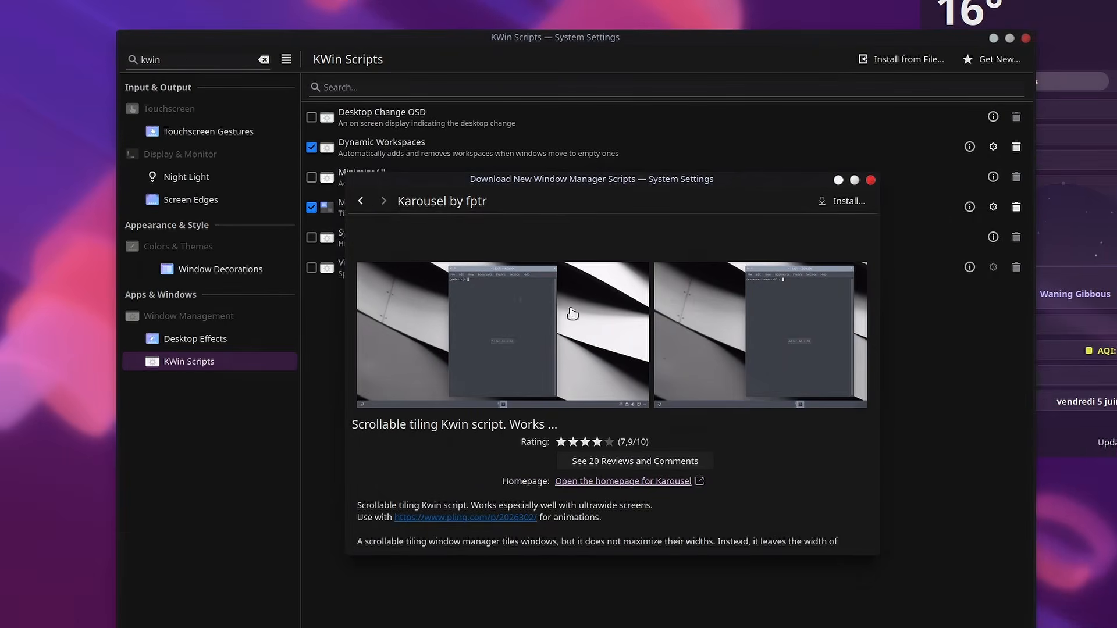
left_click(572, 314)
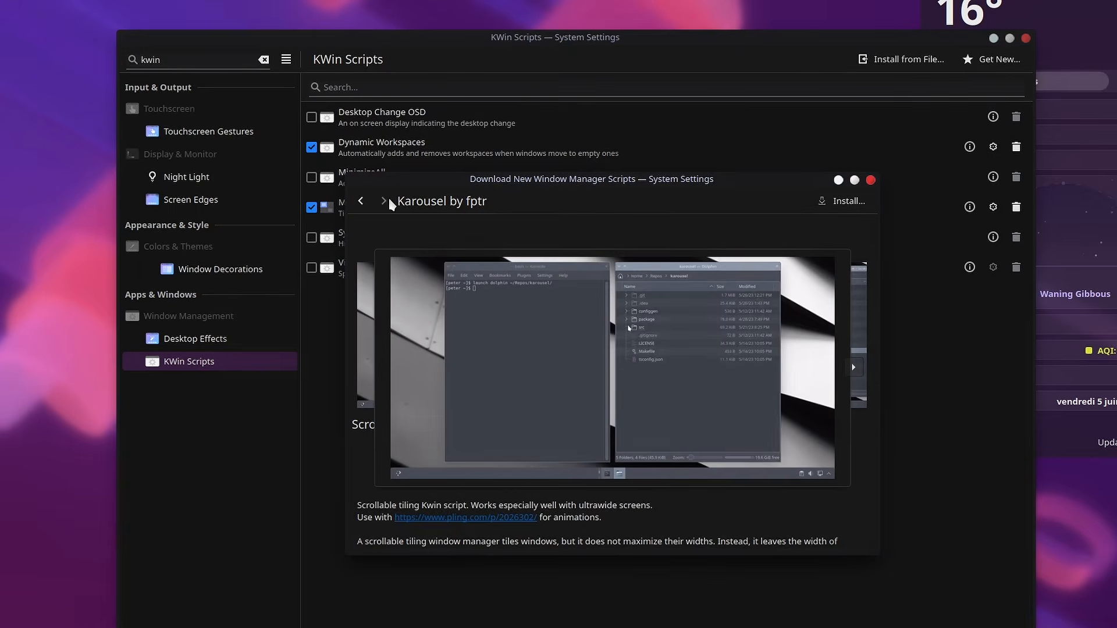
left_click(361, 202)
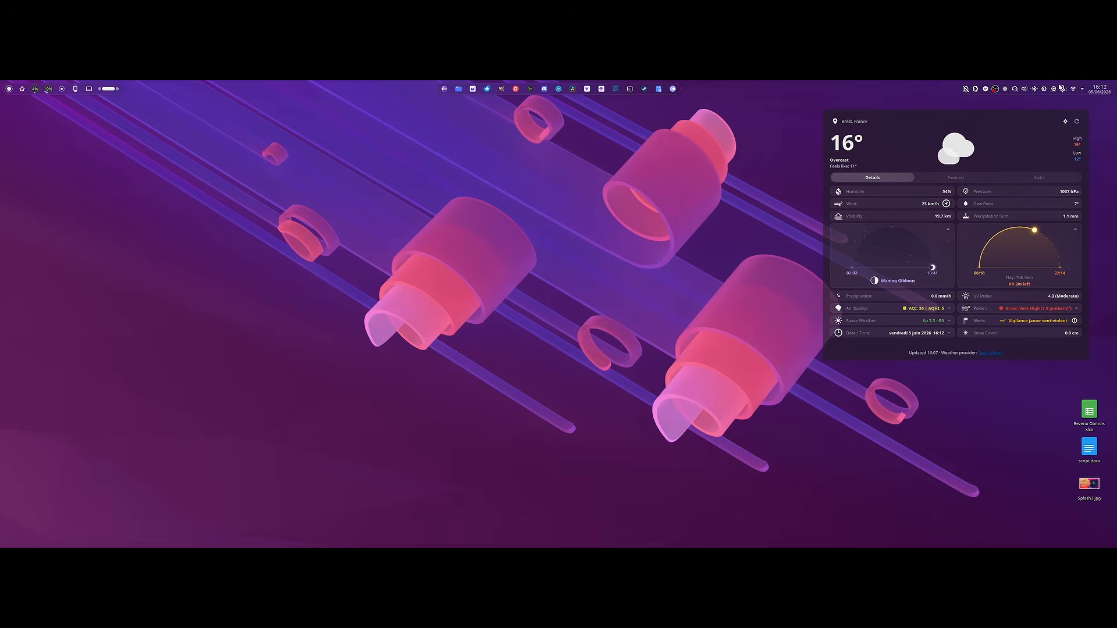
Step: Examine the application launcher and the places list on the desktop, closing each one again
left_click(10, 89)
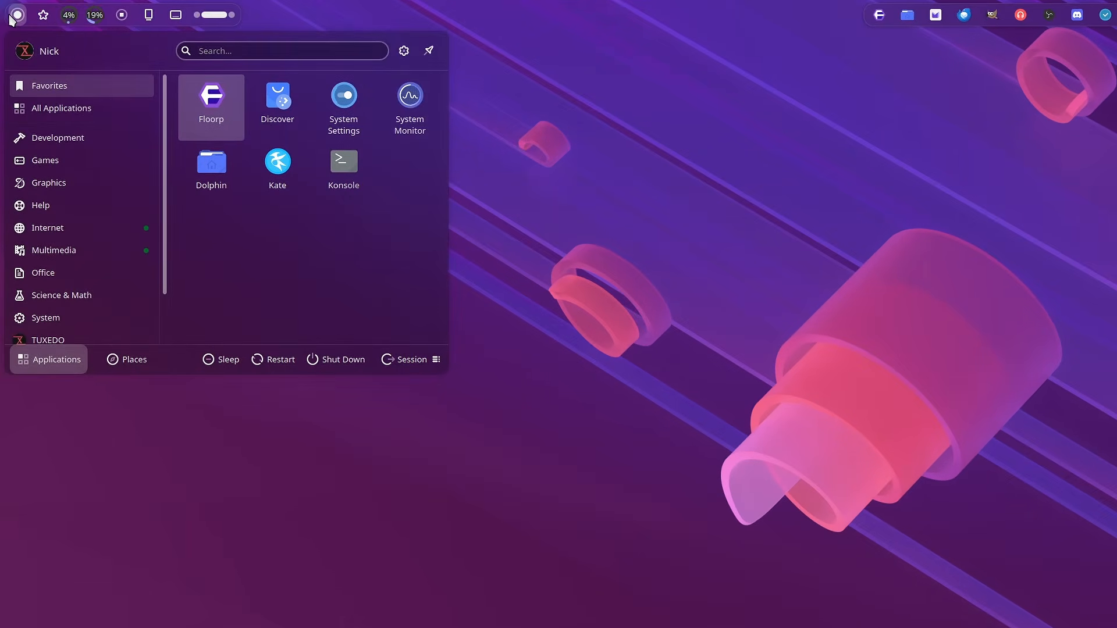
left_click(13, 15)
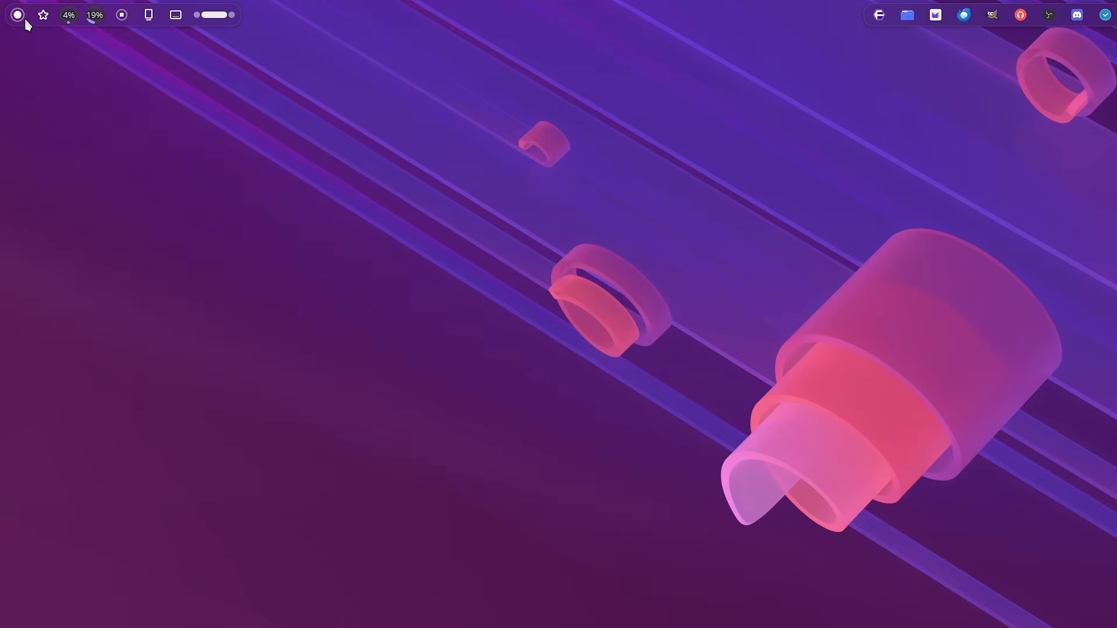
left_click(43, 14)
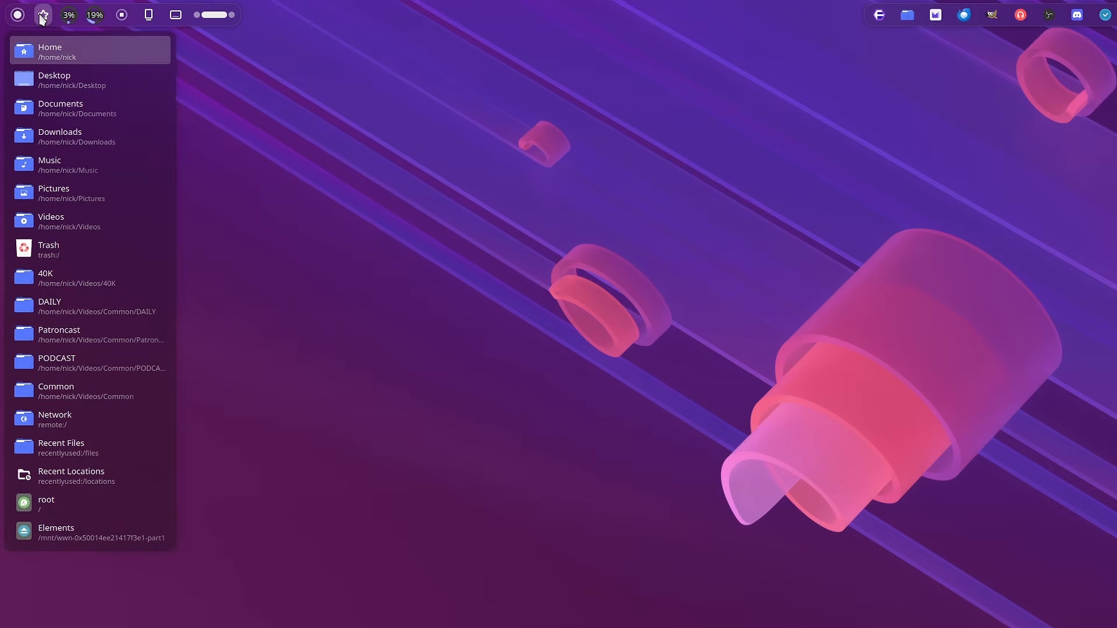
right_click(42, 18)
key("Escape")
Step: Examine the total CPU use and memory usage monitors and the widget next to them
left_click(68, 17)
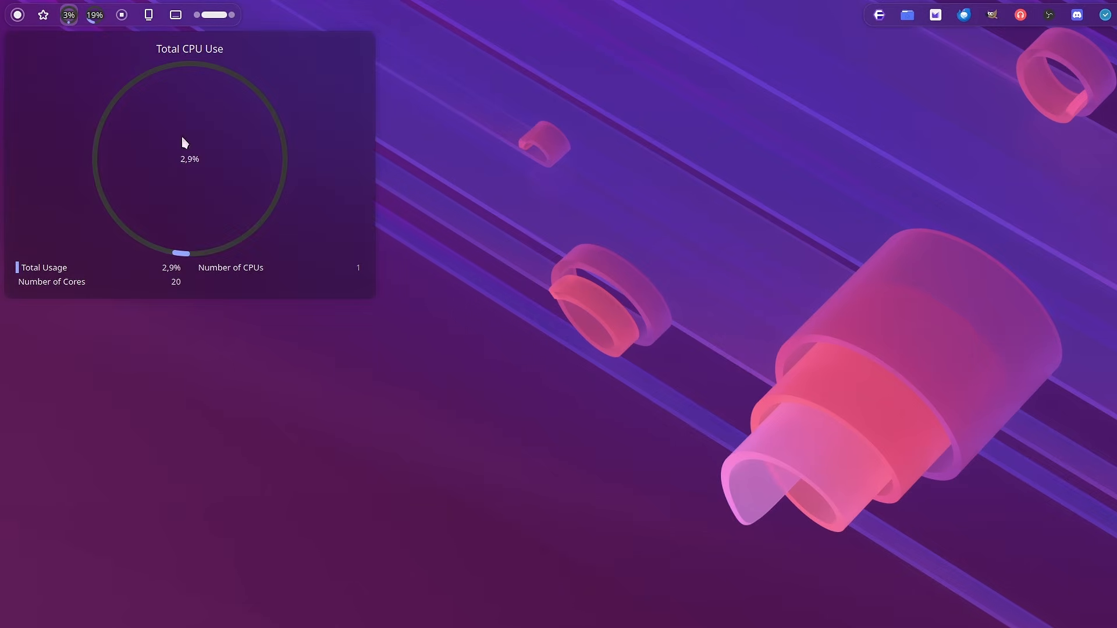
left_click(95, 17)
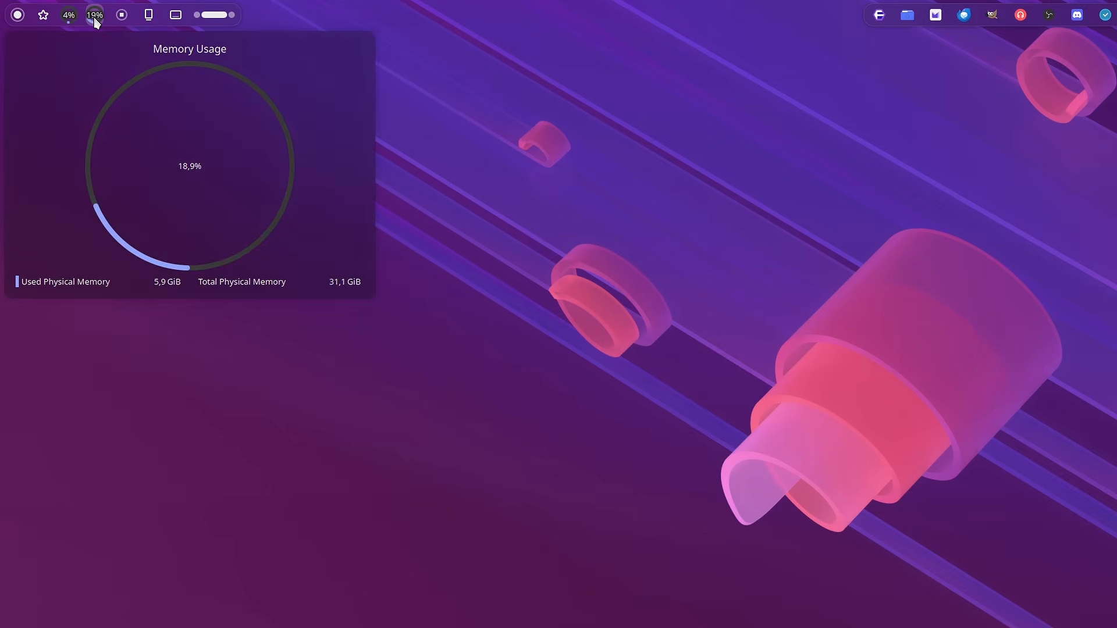
left_click(95, 18)
left_click(123, 16)
left_click(124, 16)
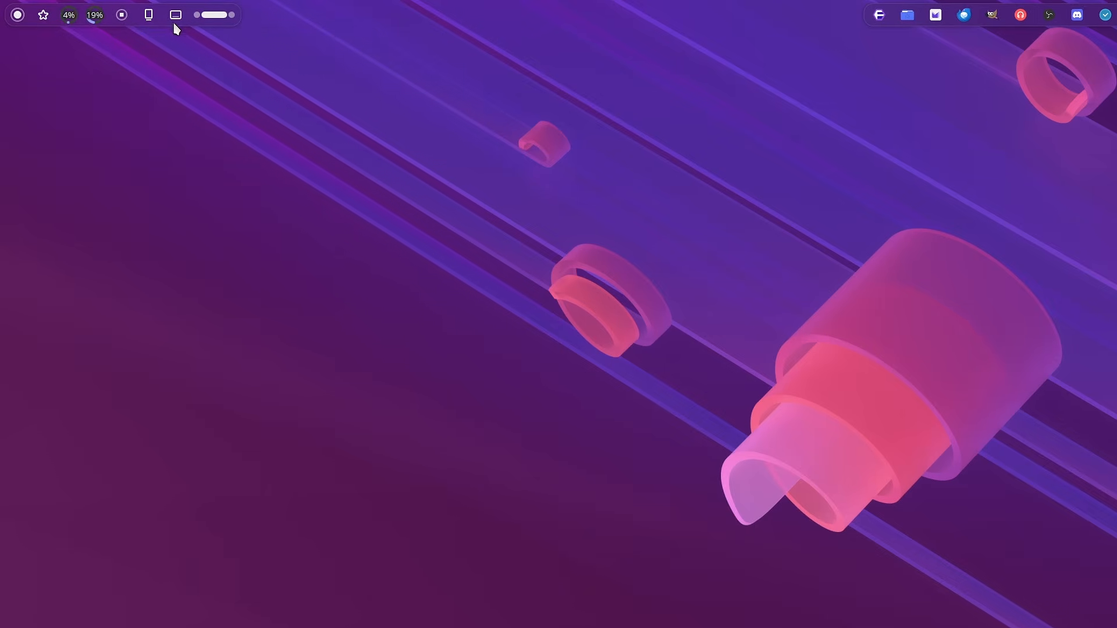
Step: Examine the storage volume in the disks and devices list, close the list, and peek at the desktop
left_click(149, 16)
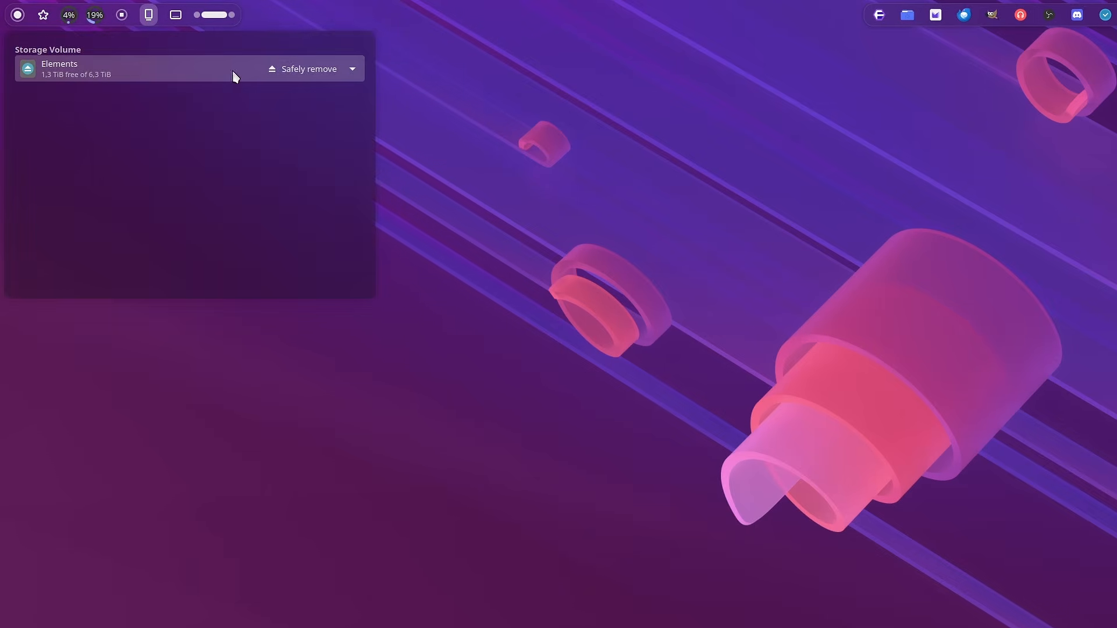
left_click(150, 16)
left_click(176, 15)
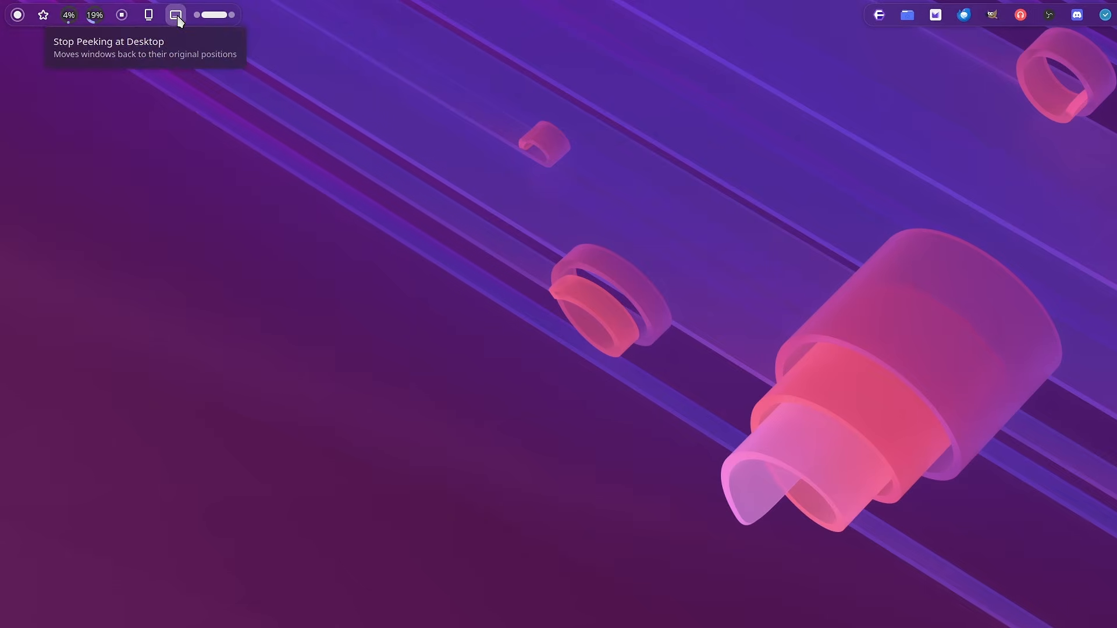
Step: Open the kara pager's settings, preview the Text, Icons and Pills indicator styles, and cancel the changes
right_click(216, 17)
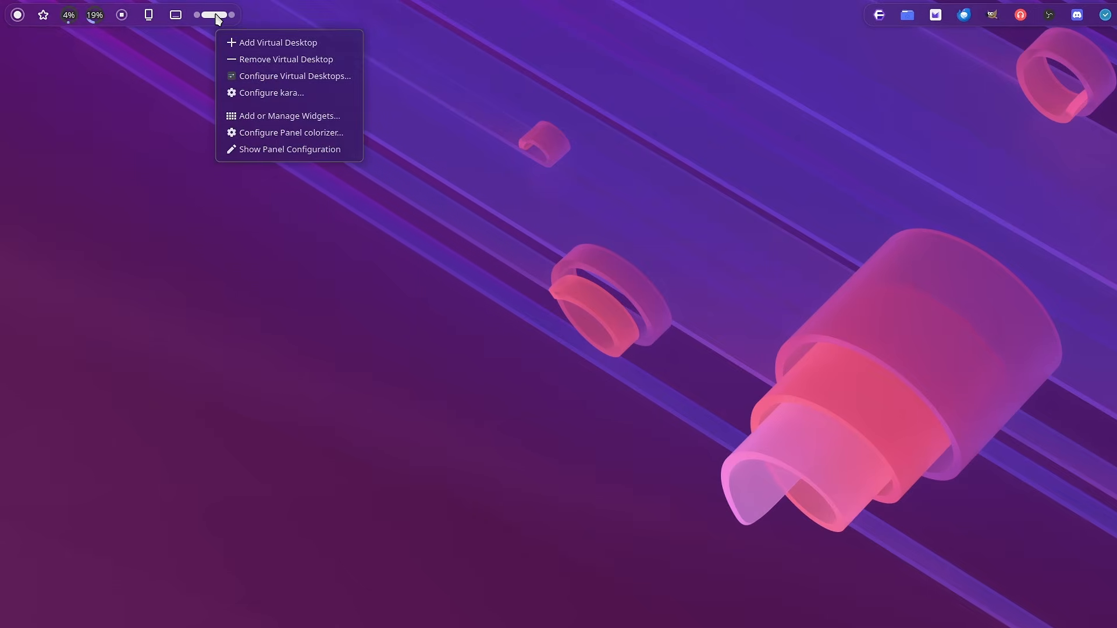
left_click(277, 93)
left_click_drag(1075, 270, 261, 93)
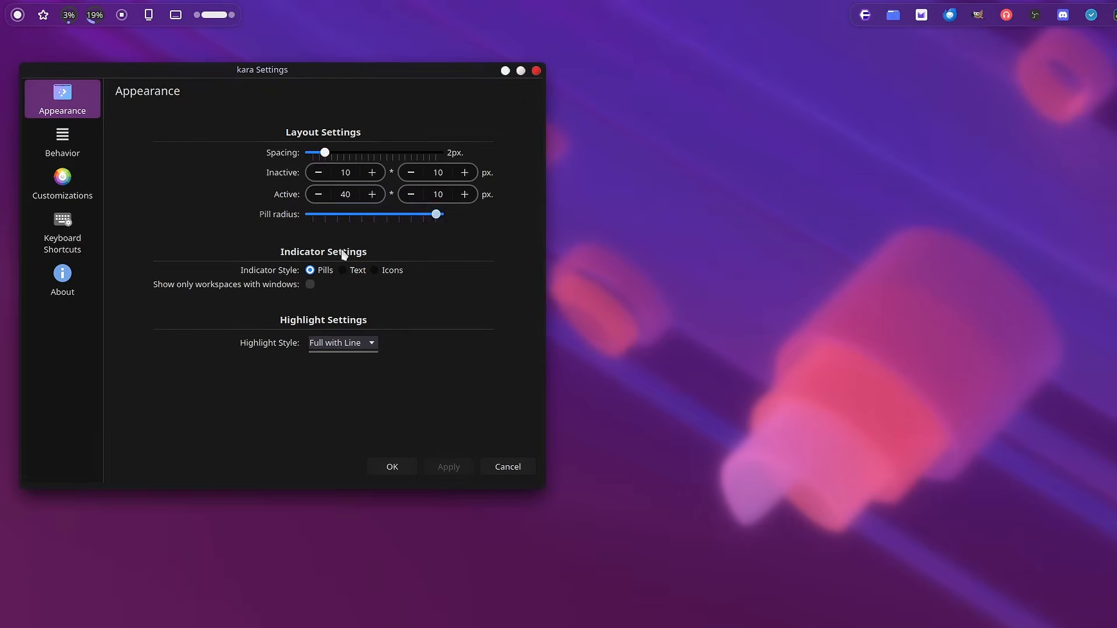
left_click(342, 269)
left_click(374, 237)
left_click(309, 237)
left_click(511, 468)
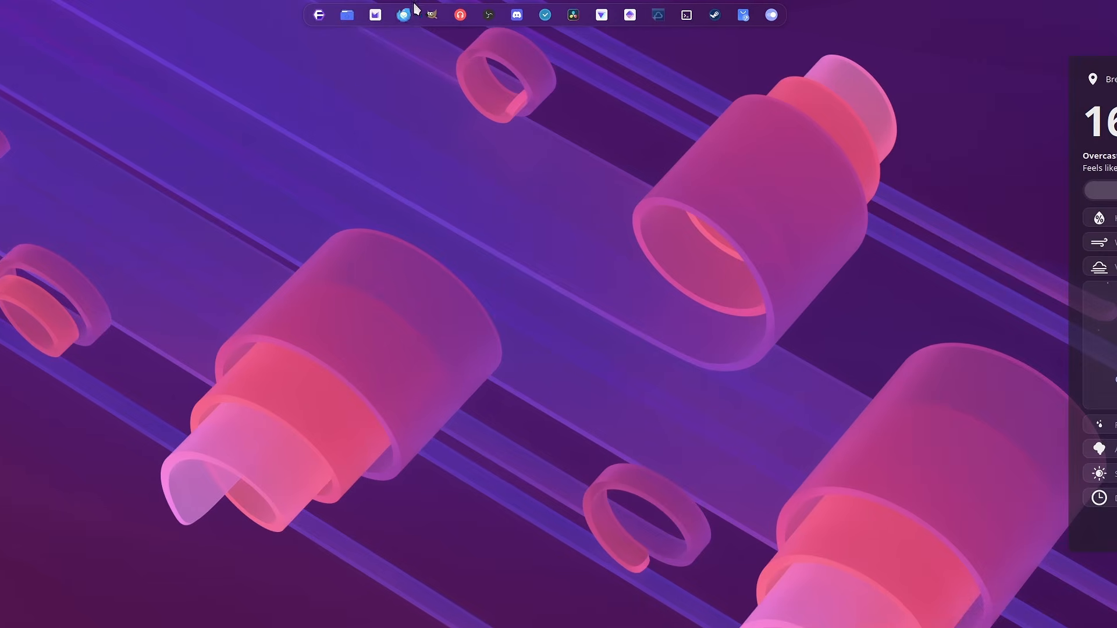
Step: View the configuration options offered for the icons-only task manager and dismiss them
right_click(488, 14)
mouse_move(571, 43)
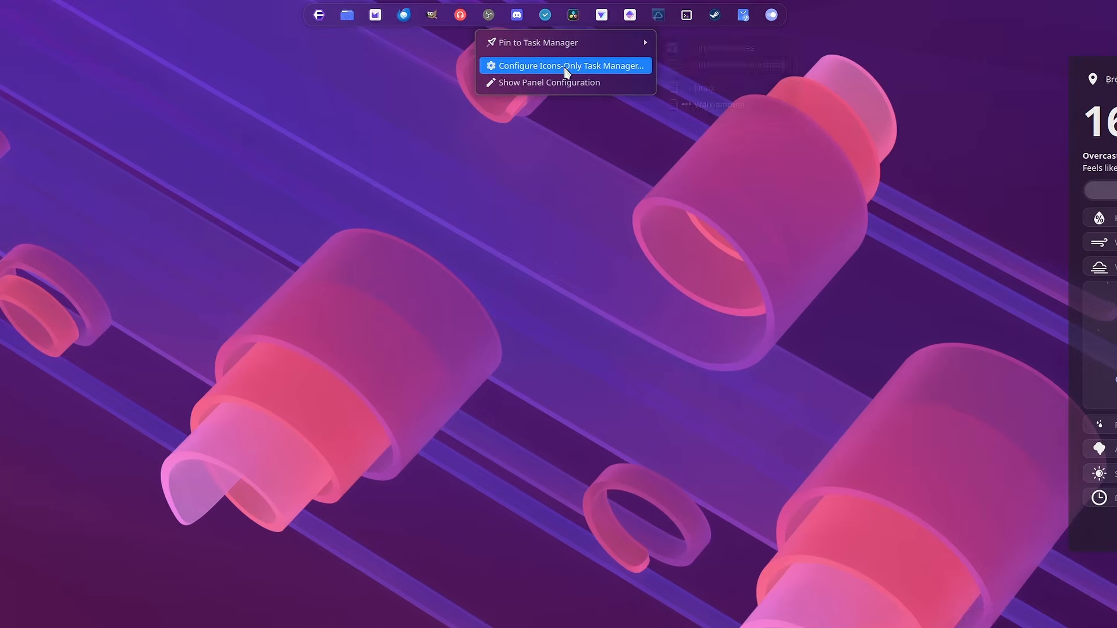
left_click(378, 82)
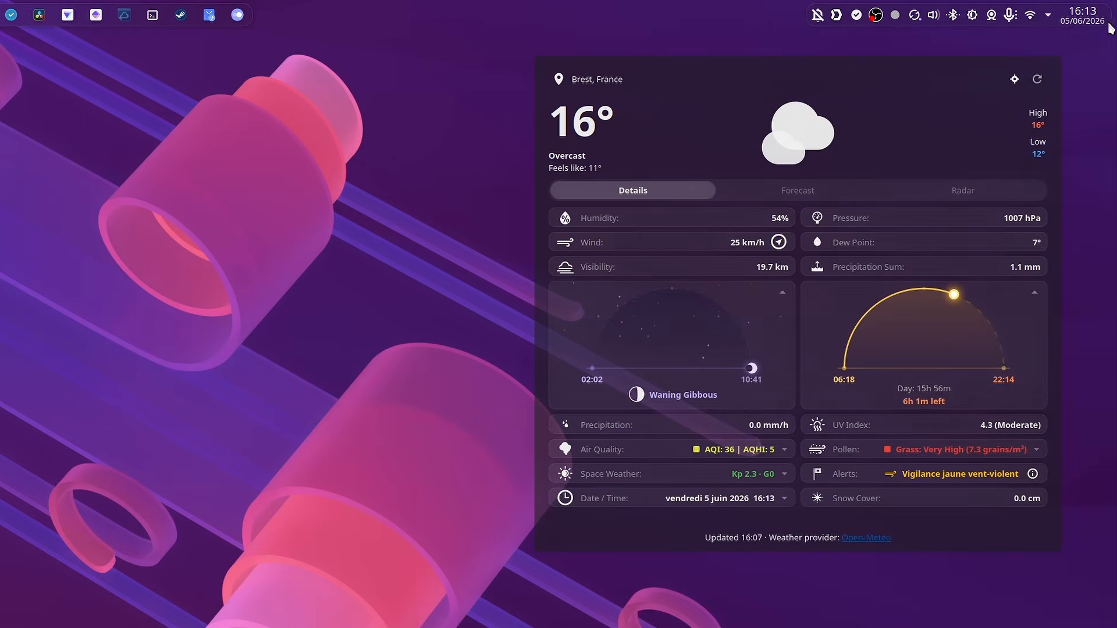
Step: Examine the clock's calendar and the hidden Status and Notifications entries, closing each one again
left_click(1103, 23)
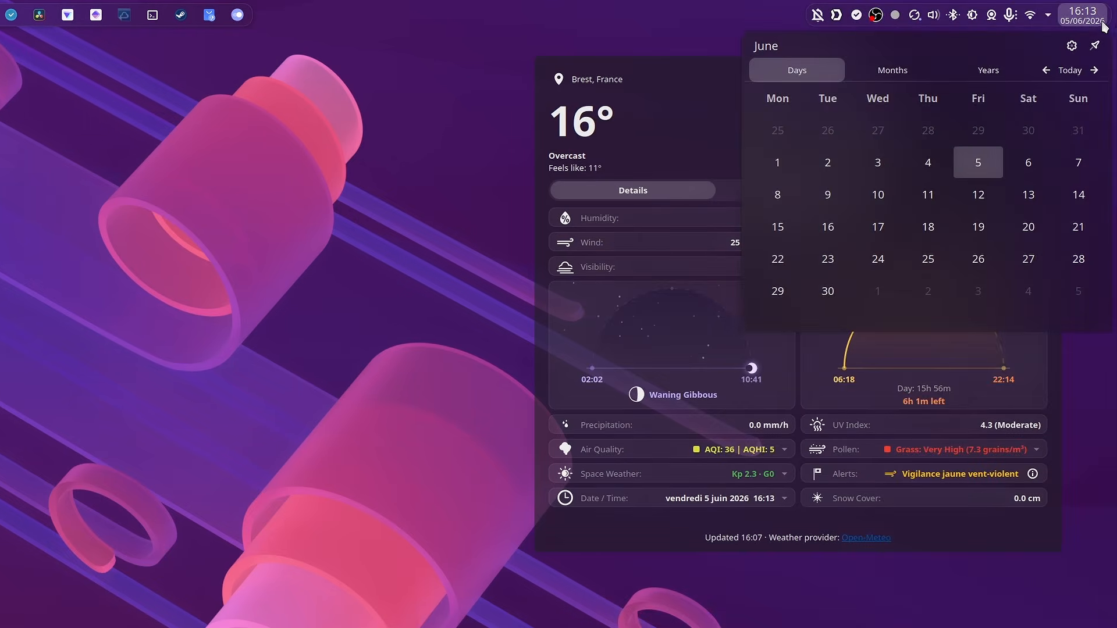
left_click(1093, 23)
left_click(1048, 16)
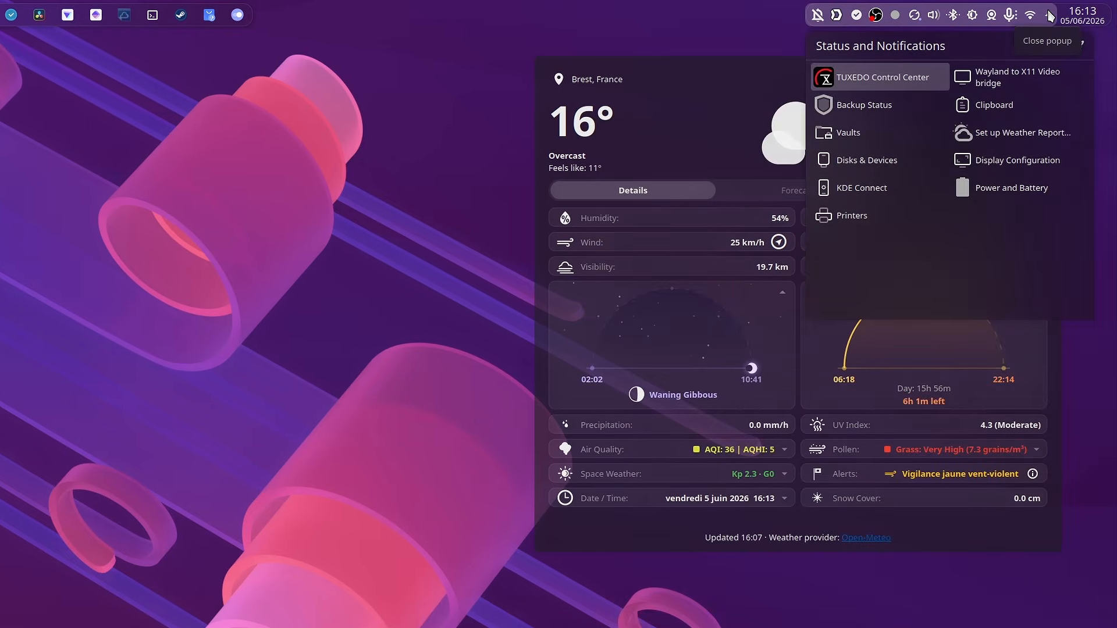
left_click(1049, 15)
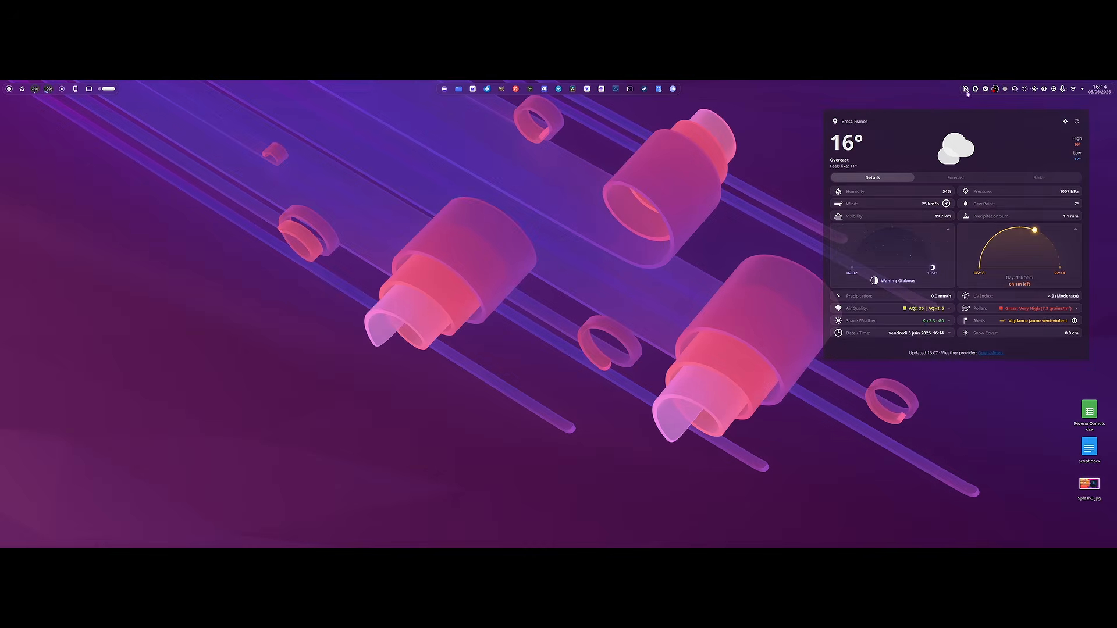
Step: Enter the desktop's edit mode, examine the panel settings and widget options of the three separate panels, and exit edit mode
right_click(117, 95)
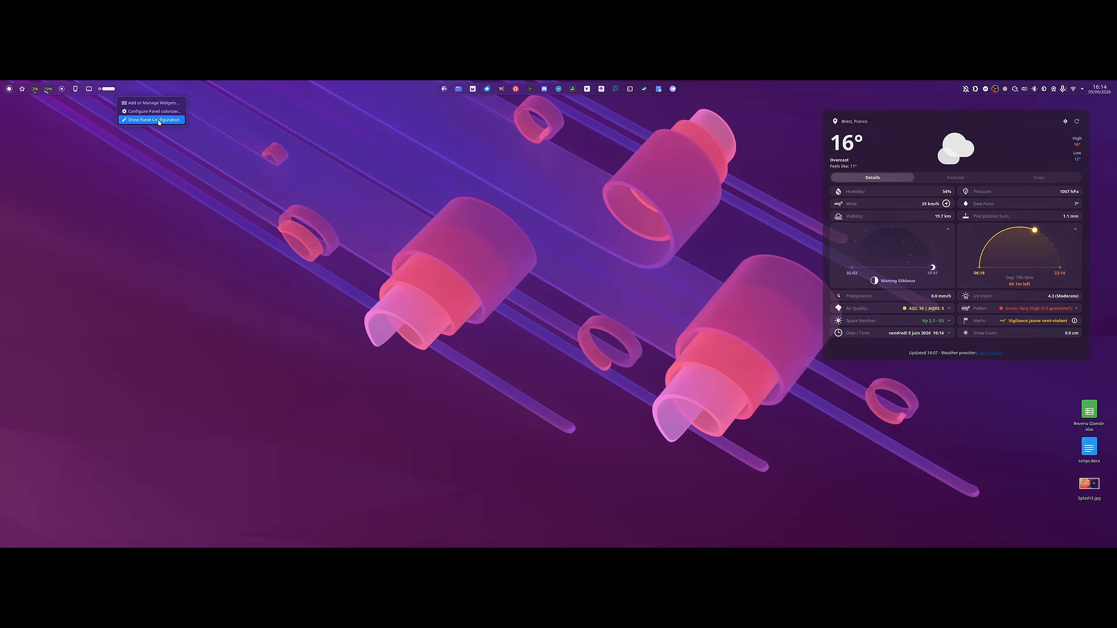
key("Escape")
right_click(564, 184)
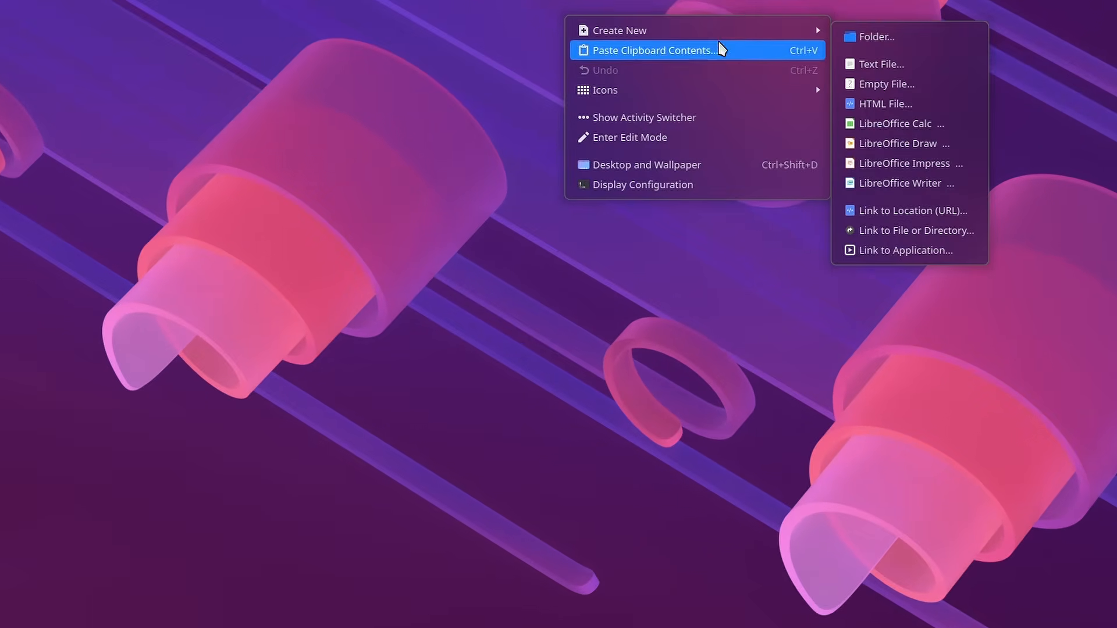
left_click(669, 139)
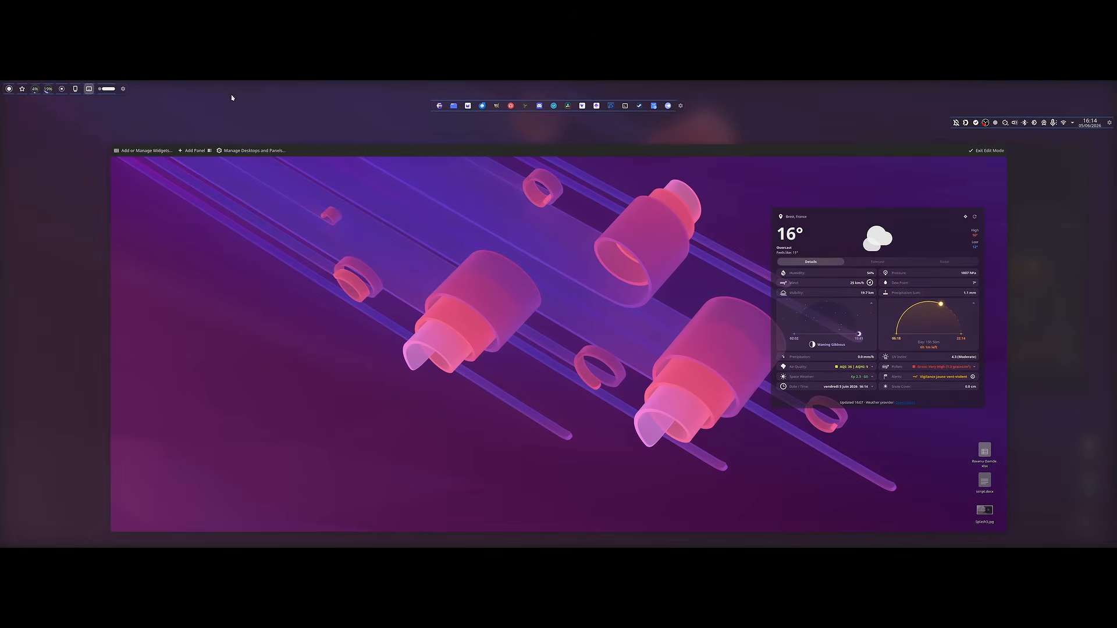
left_click(88, 88)
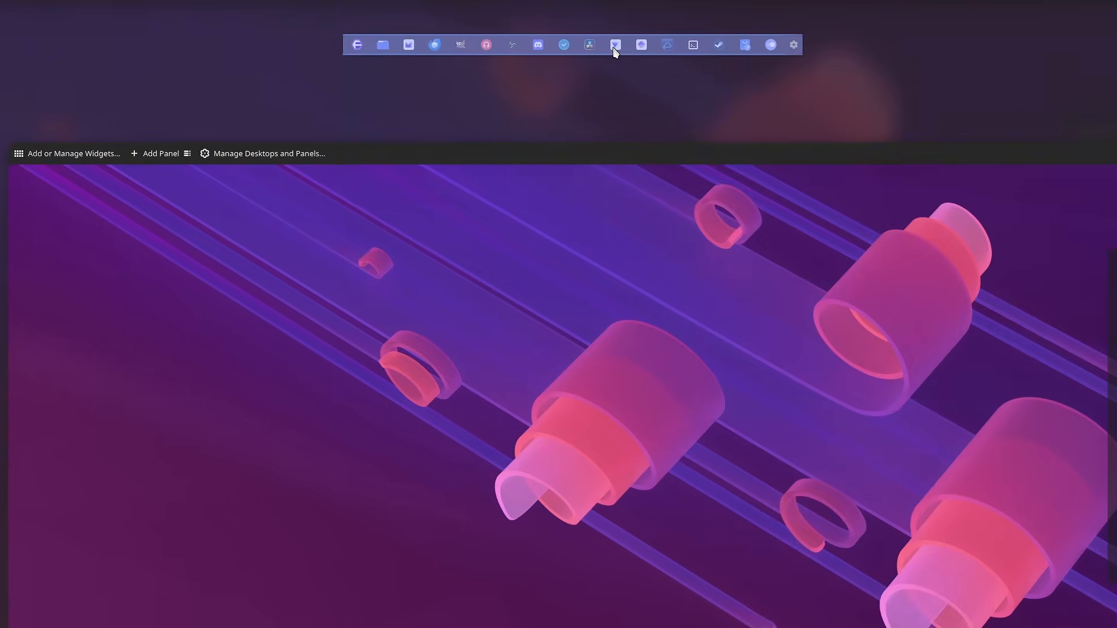
left_click(615, 52)
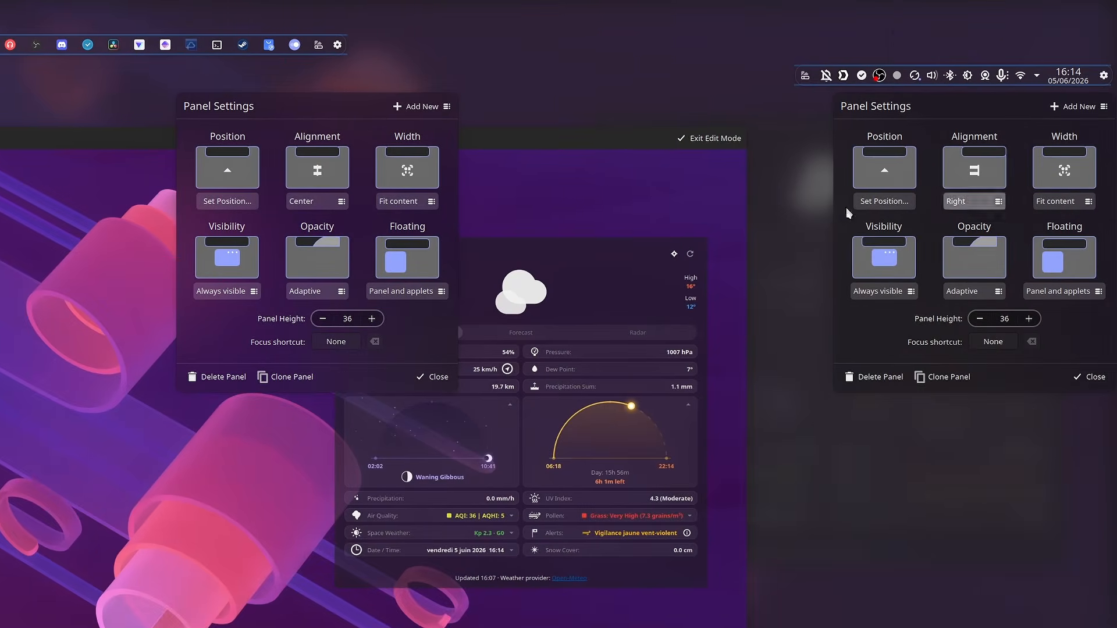
mouse_move(36, 45)
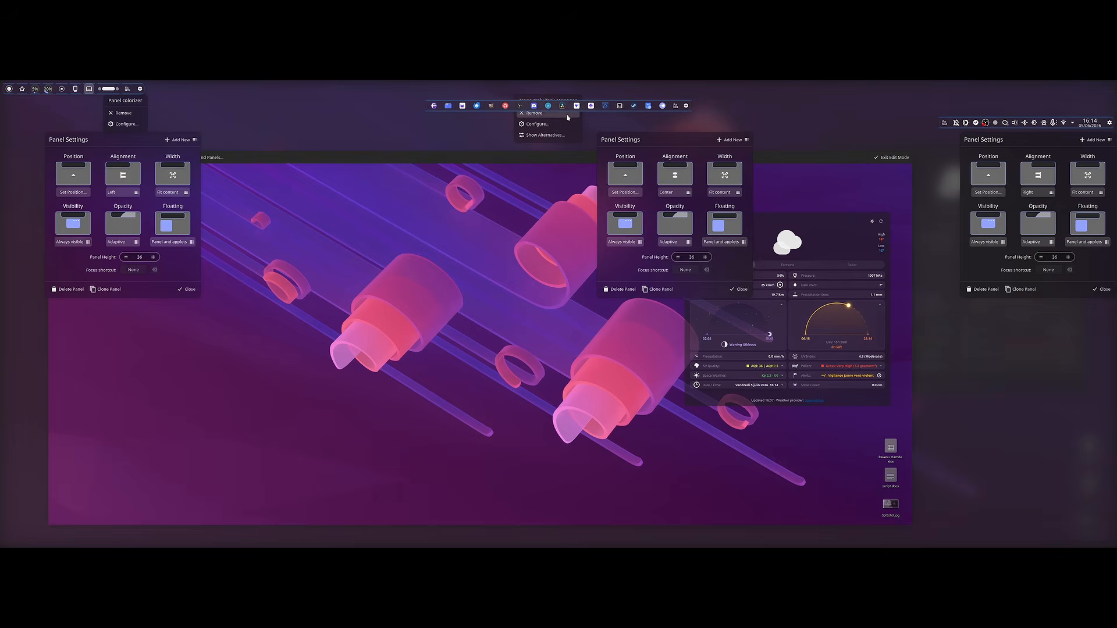
mouse_move(944, 119)
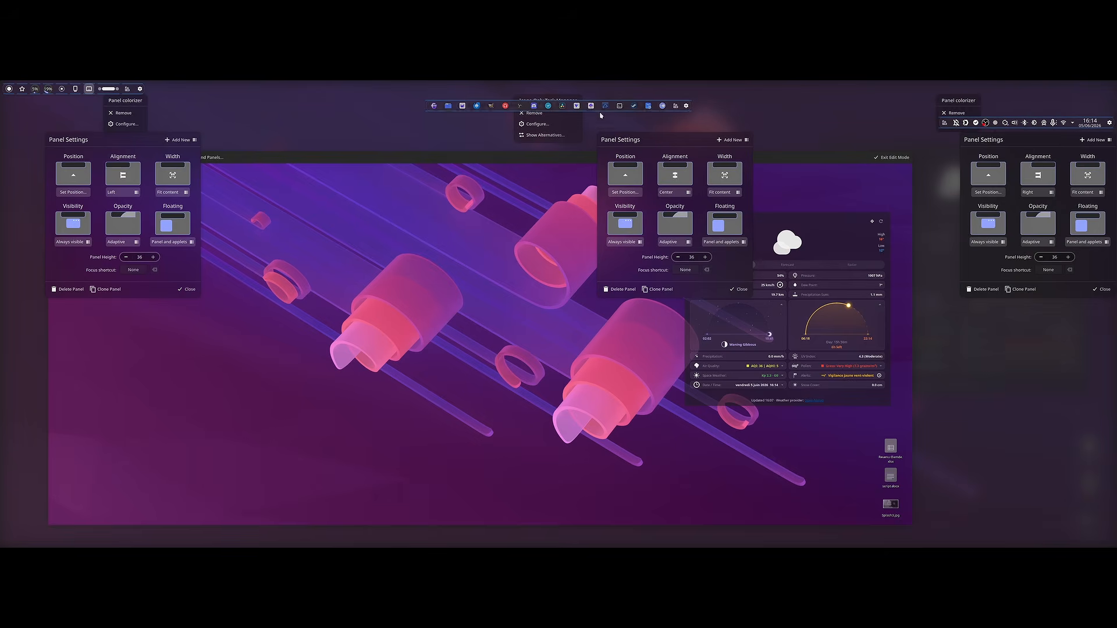
left_click(891, 157)
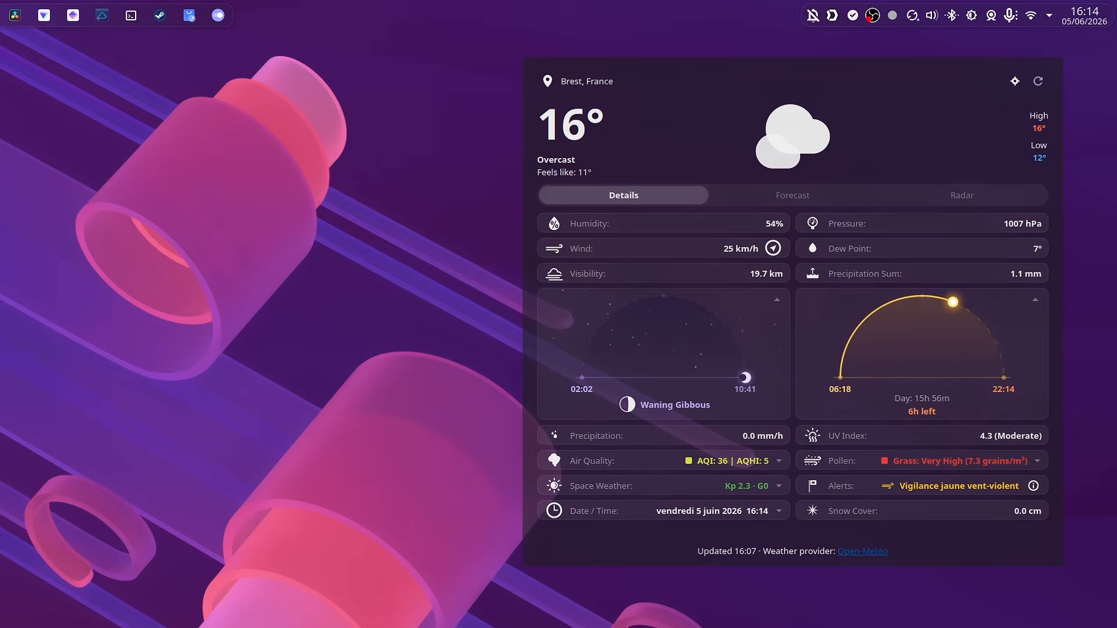
Step: Show the June calendar from the clock once more and close it
left_click(1071, 21)
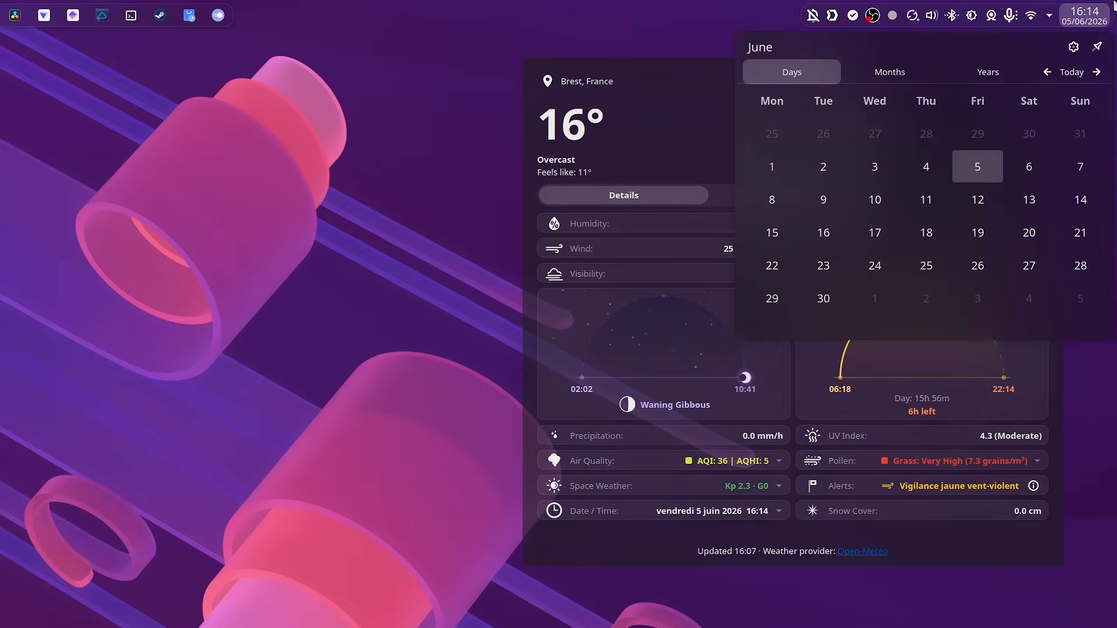
left_click(1090, 21)
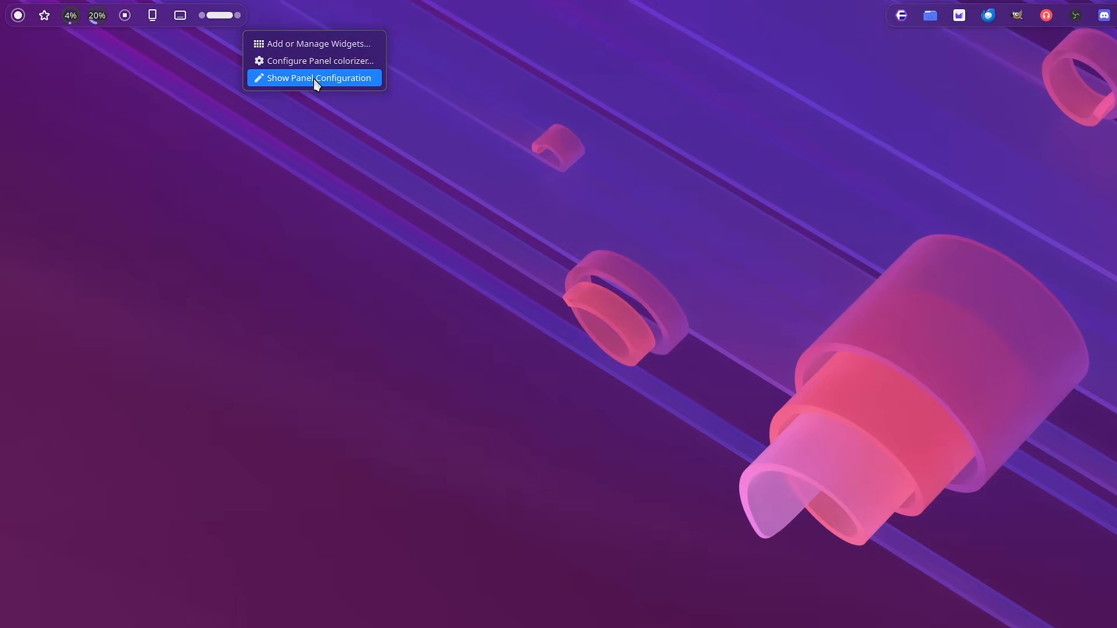
Step: Open the Panel colorizer settings for the panel that holds the application launcher and the desktop pager
left_click(314, 80)
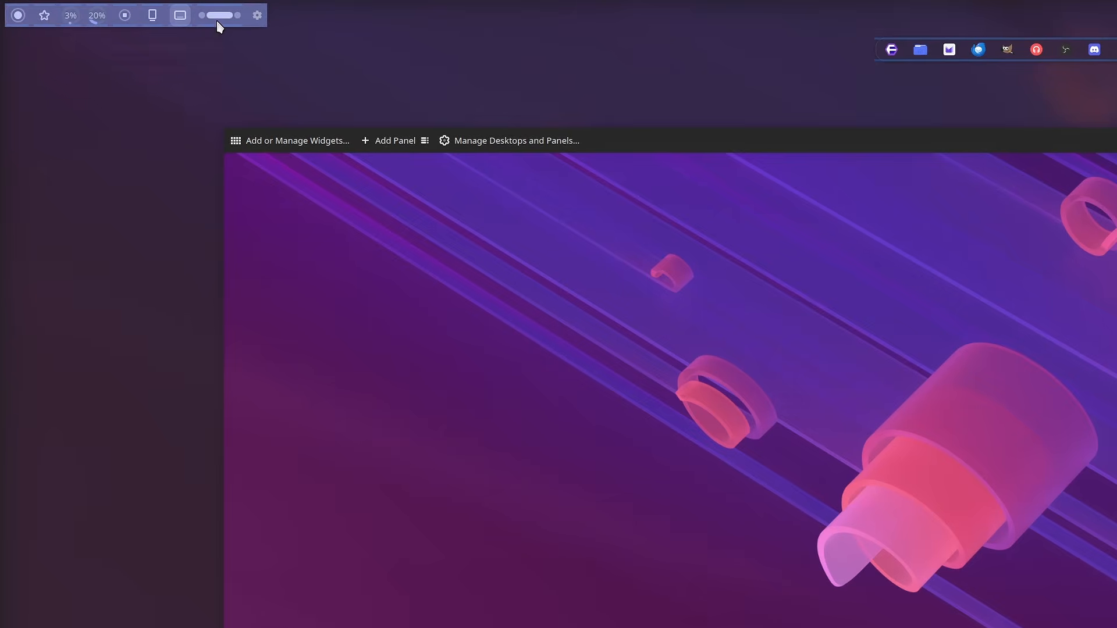
mouse_move(260, 22)
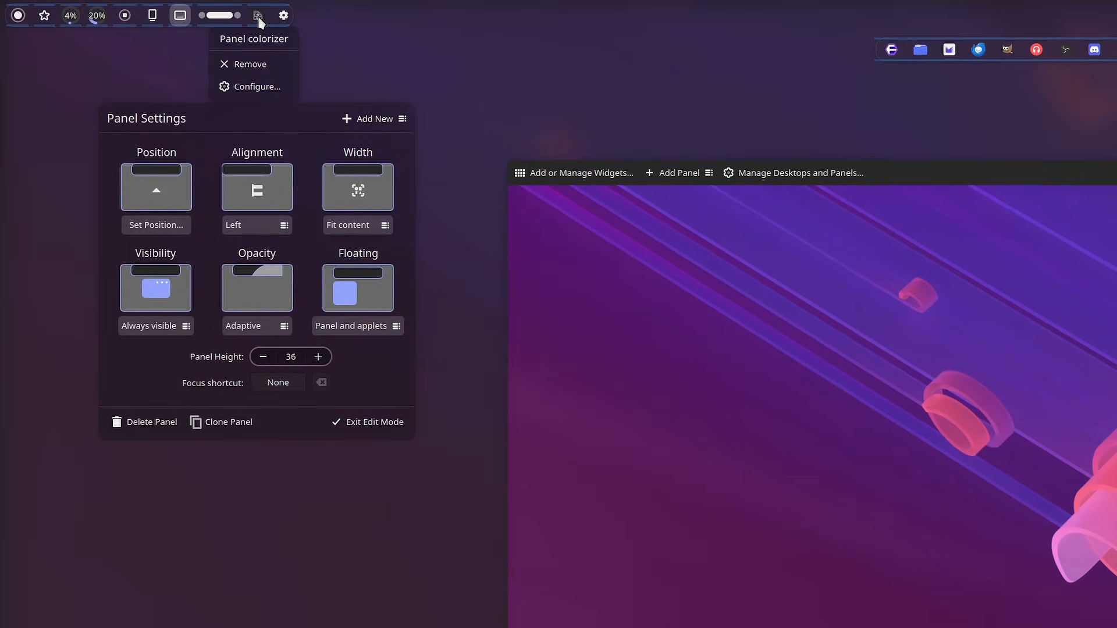
left_click(253, 88)
left_click_drag(1093, 275, 939, 156)
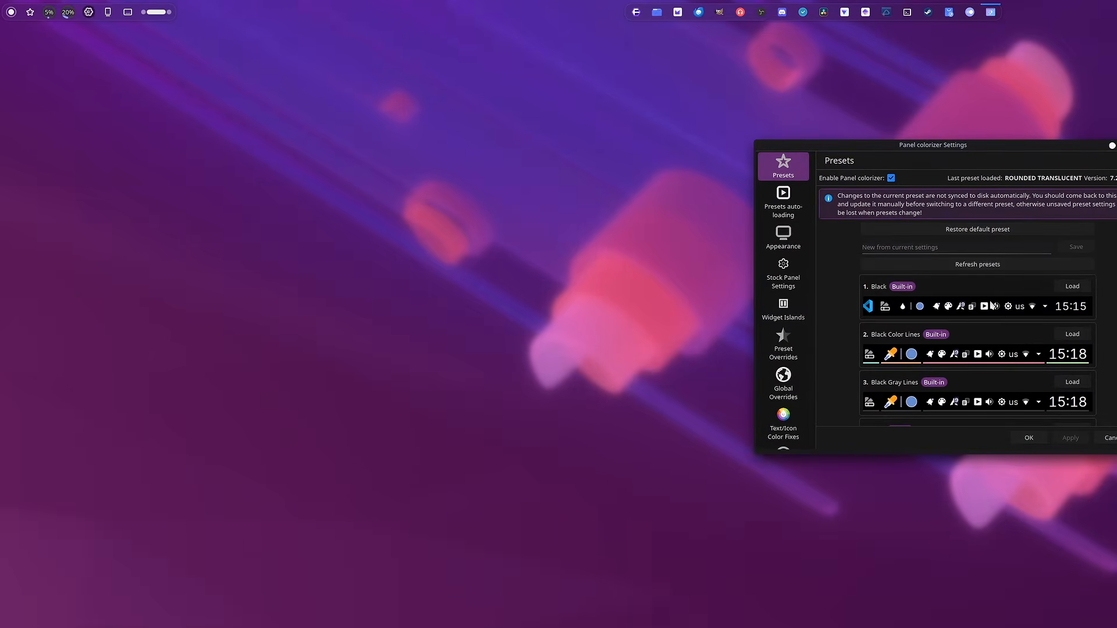
Step: Load the built-in Black preset in Panel colorizer and apply it to the panel
scroll(992, 306, "down", 2)
scroll(882, 235, "up", 1)
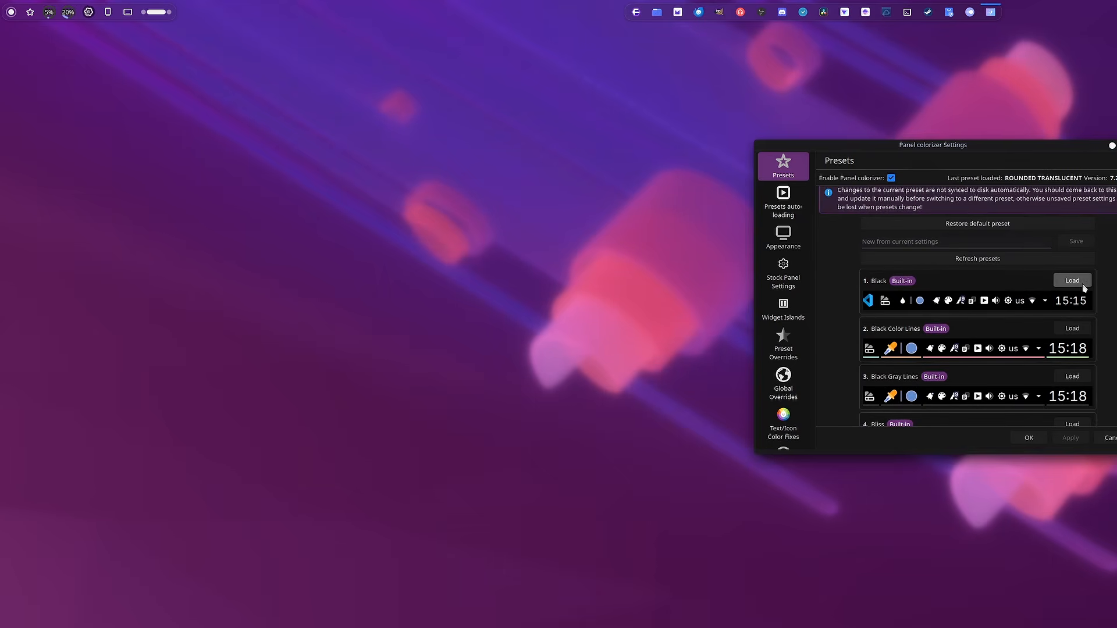
left_click_drag(976, 143, 262, 72)
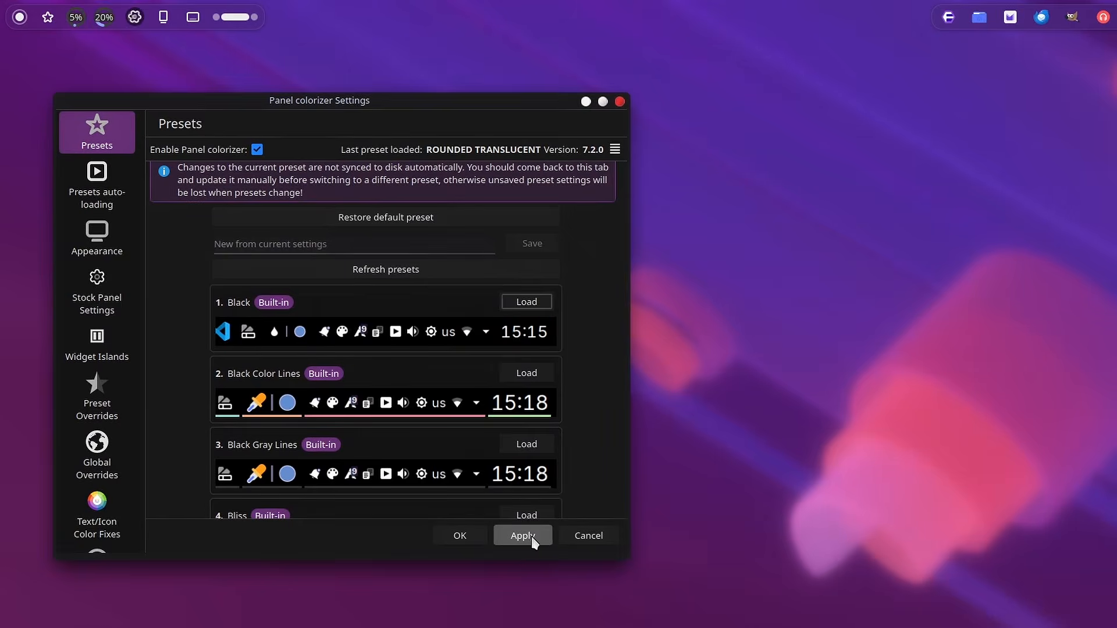
left_click(530, 538)
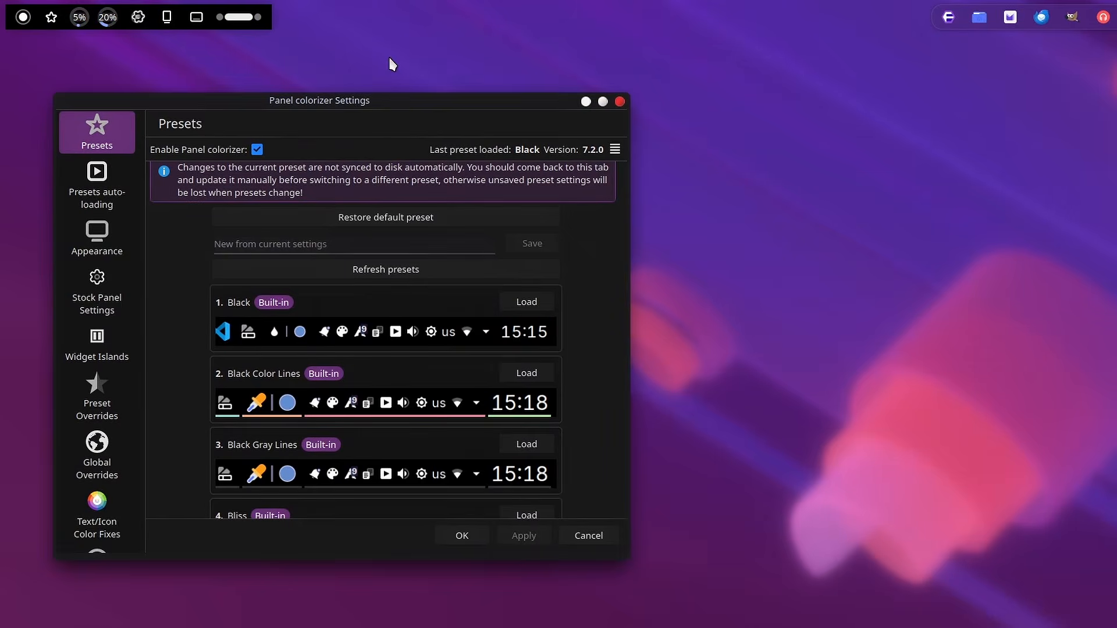
Step: Load the built-in Black Color Lines preset and apply it to the panel
scroll(367, 379, "down", 3)
left_click(526, 272)
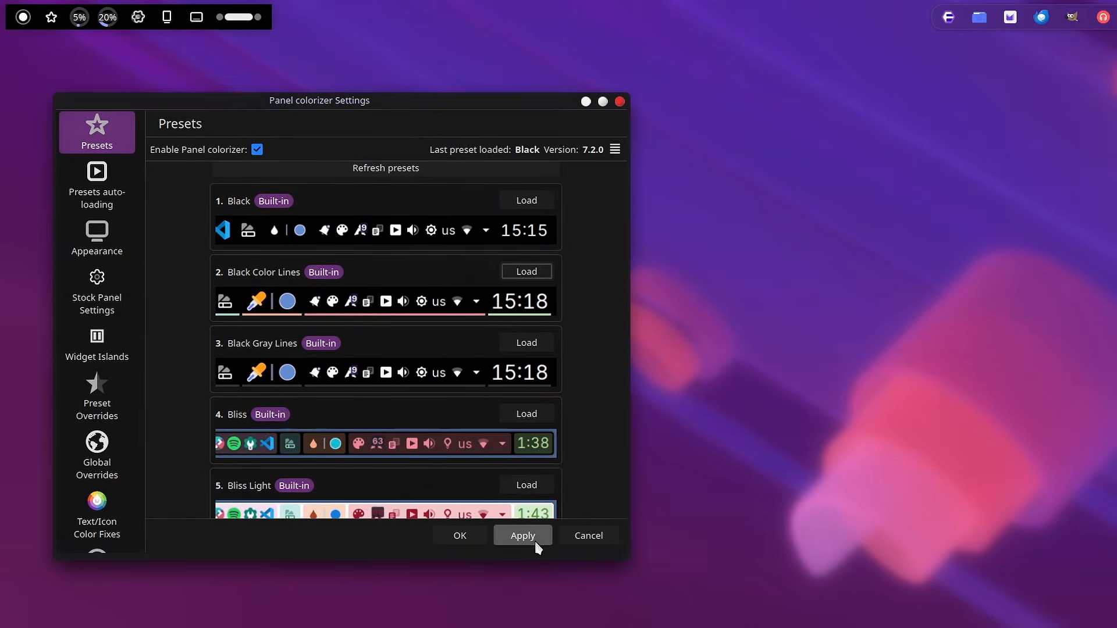
left_click(523, 535)
Step: Browse the further built-in presets, then load Dock and apply it to the panel
scroll(376, 340, "down", 10)
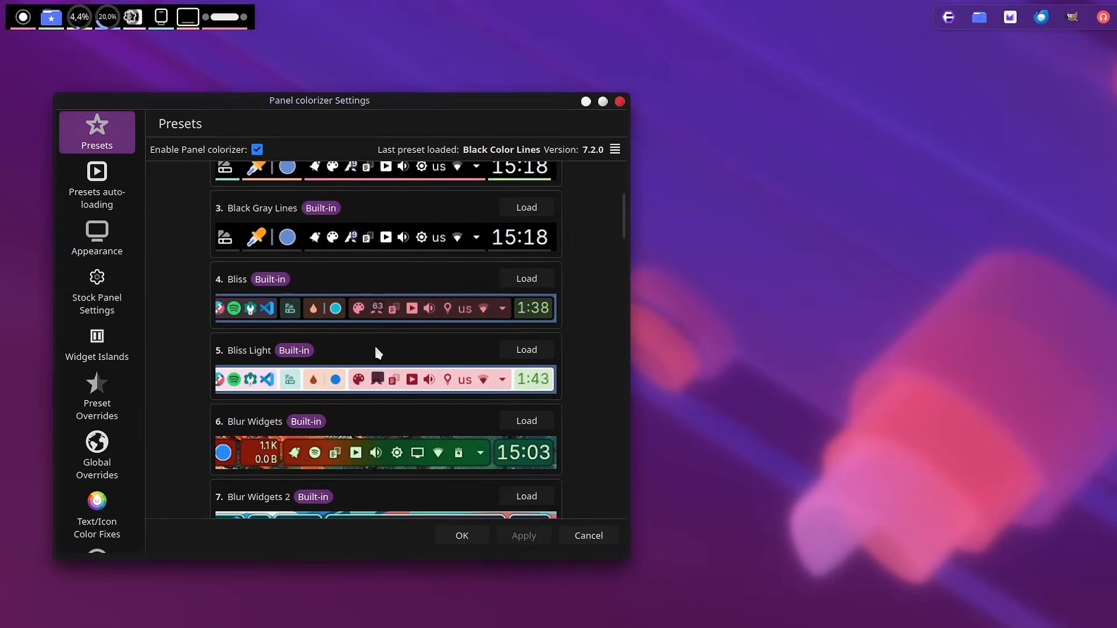
scroll(390, 354, "down", 12)
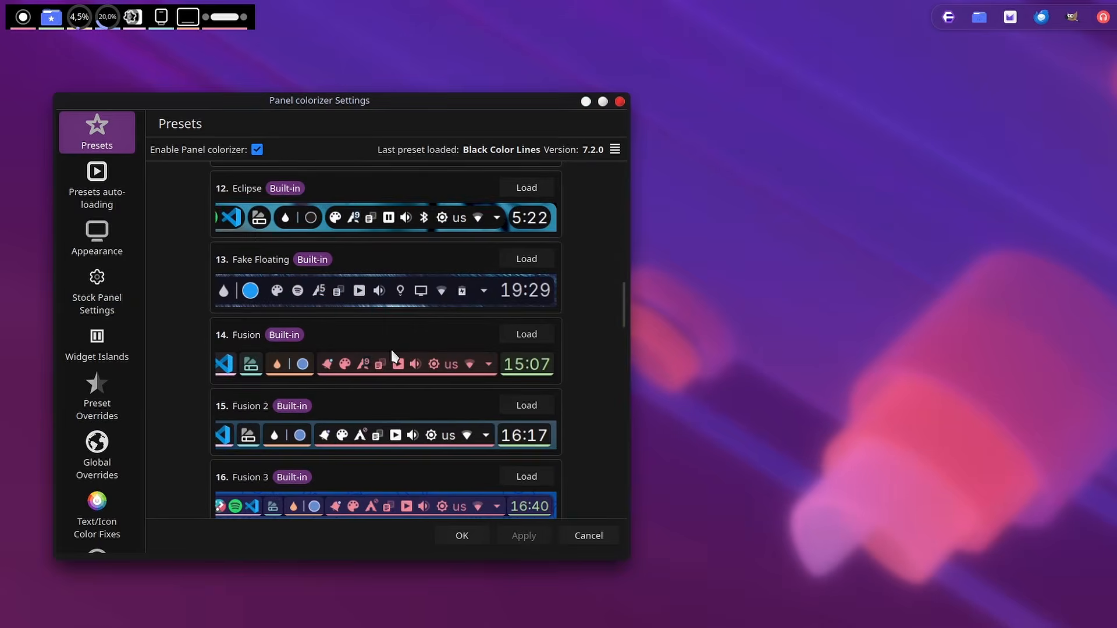
scroll(392, 295, "up", 13)
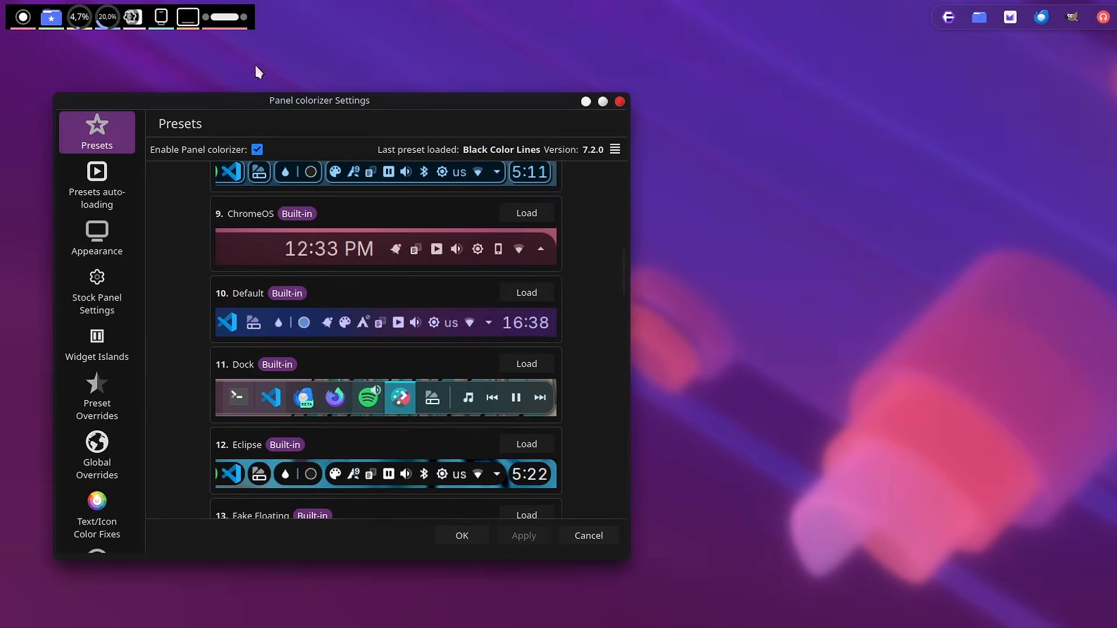
left_click(523, 364)
left_click(527, 535)
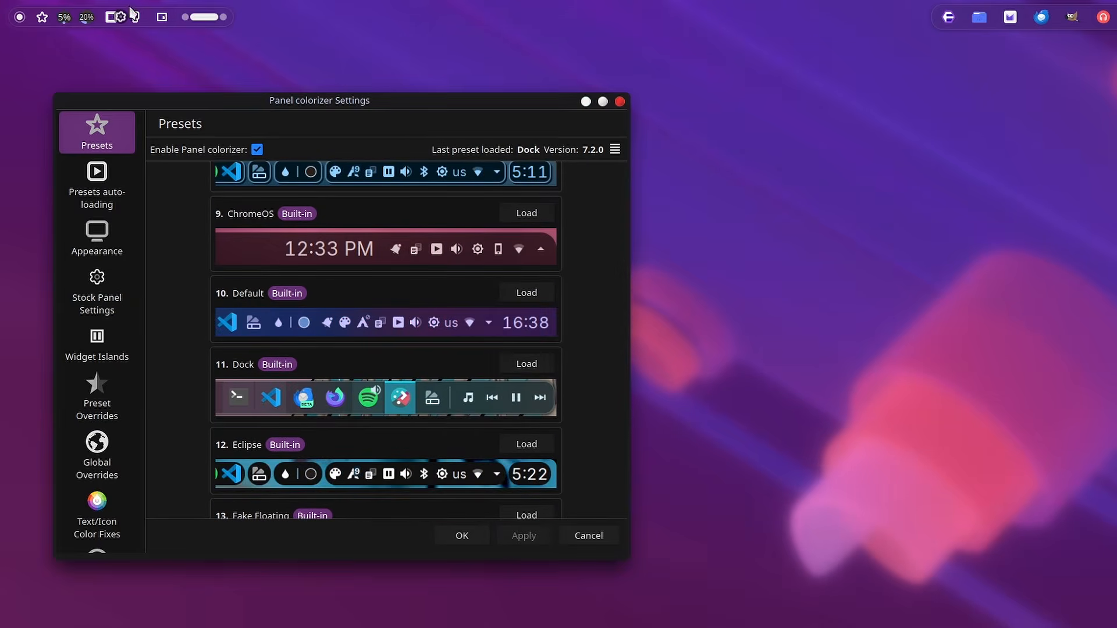
Step: Load the custom ROUNDED TRANSLUCENT preset at the end of the preset list and apply it to the panel
scroll(361, 375, "down", 20)
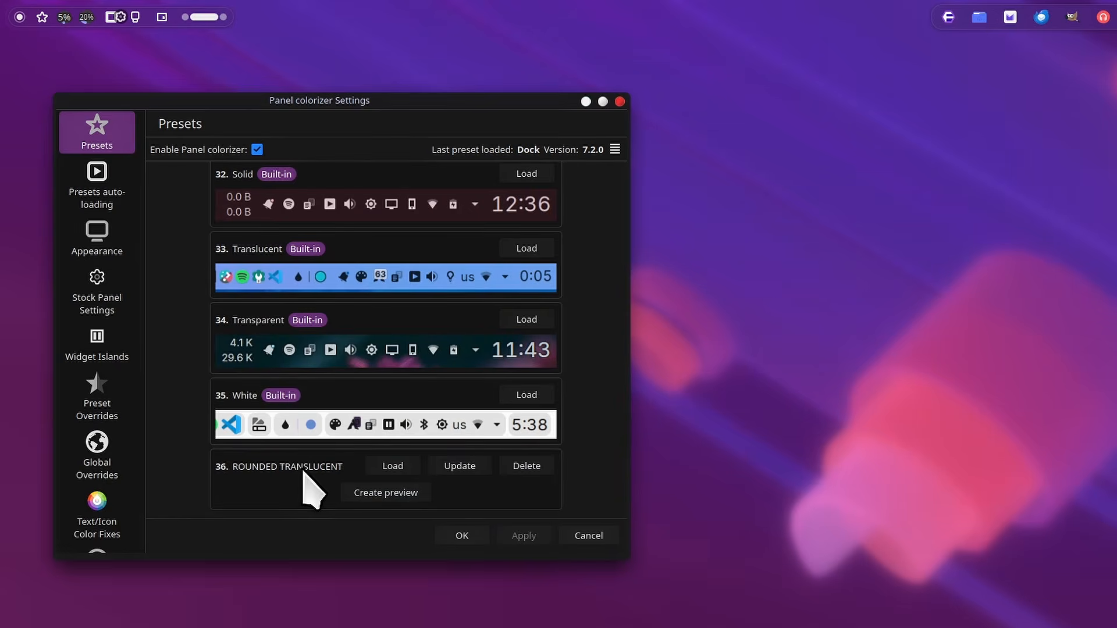
left_click(393, 466)
left_click(522, 535)
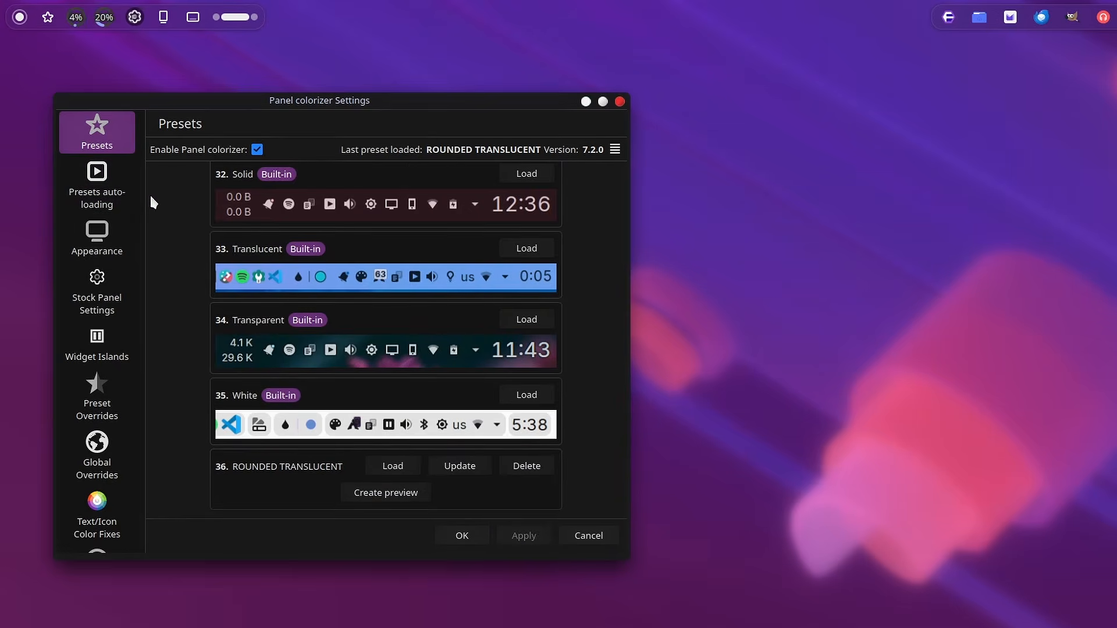
Step: Review the panel's Appearance settings, including its background color, and the Stock Panel Settings in Panel colorizer
left_click(101, 245)
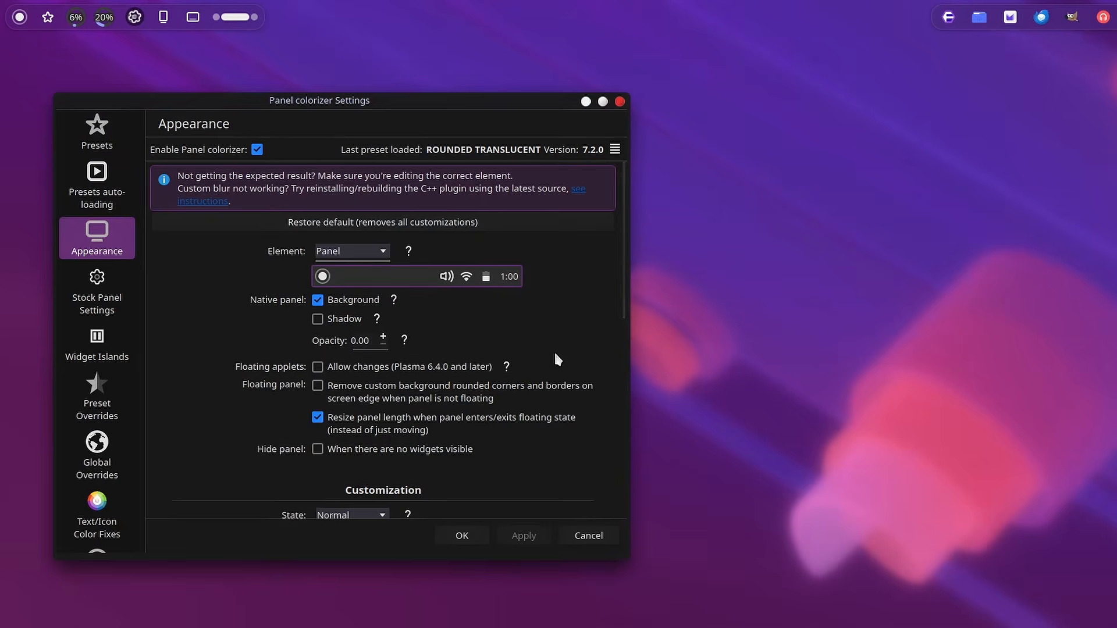
scroll(553, 349, "down", 8)
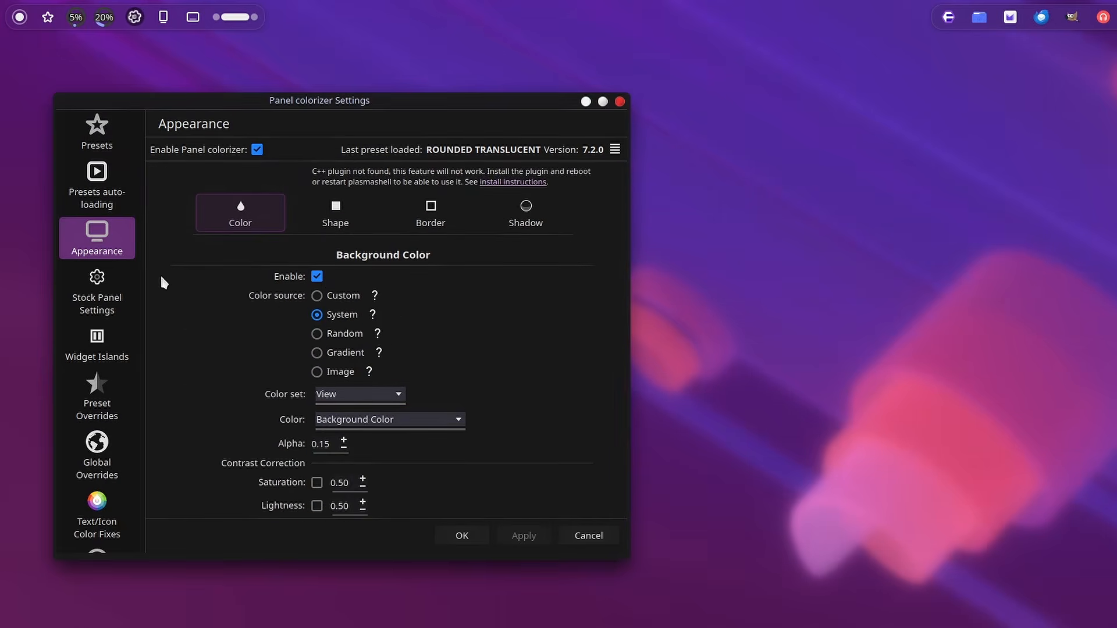
left_click(109, 307)
scroll(550, 315, "down", 10)
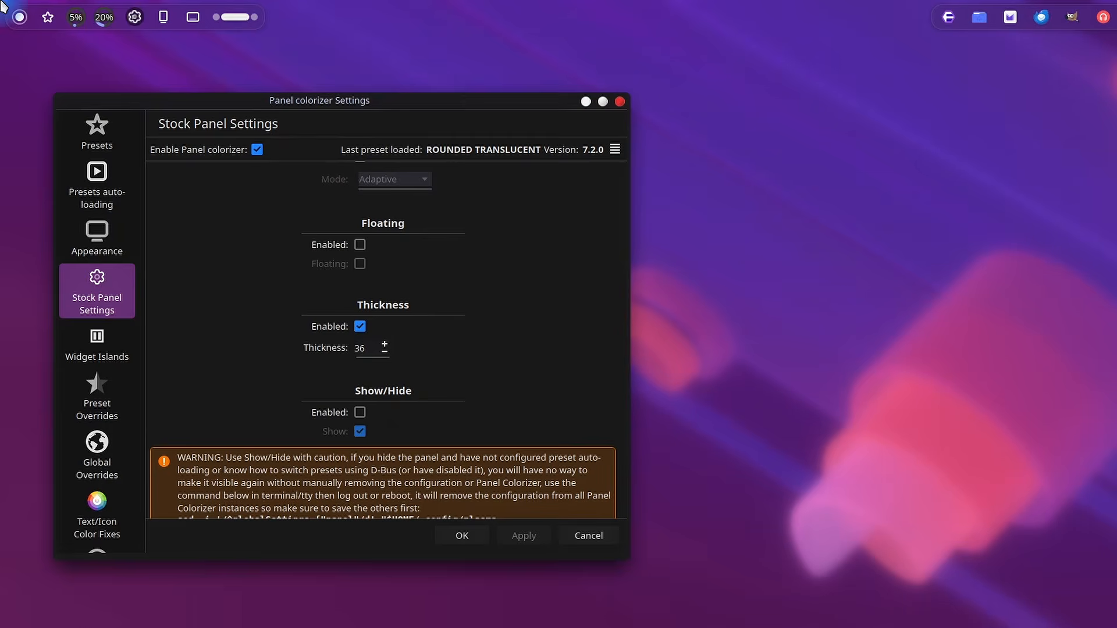
Step: Look through the Panel colorizer preset list down to ROUNDED TRANSLUCENT, and close the settings window
left_click(96, 131)
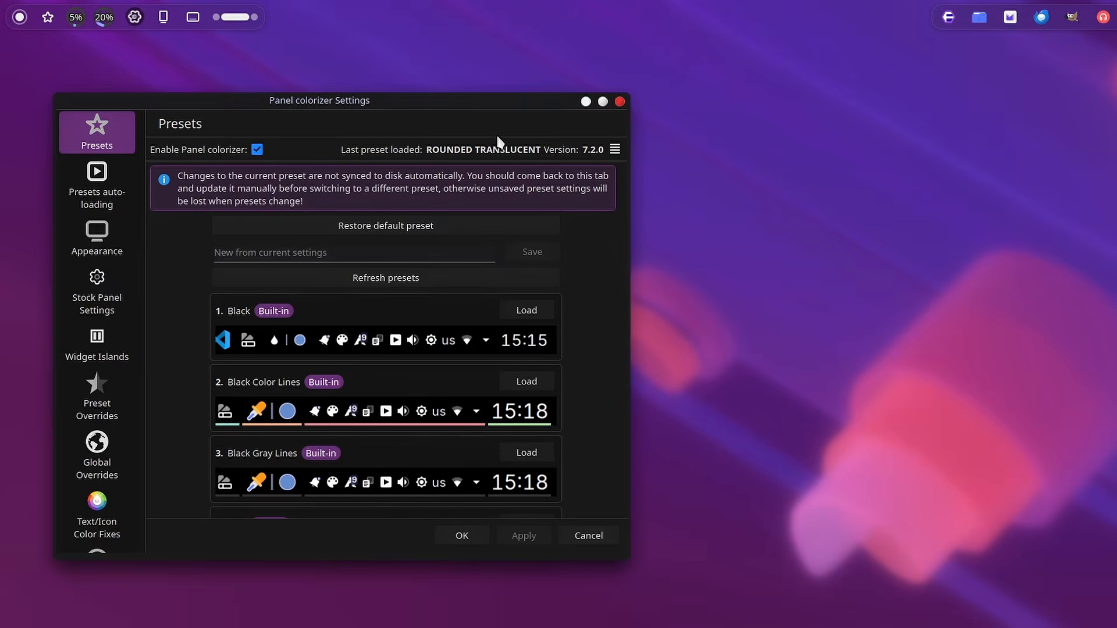
left_click_drag(413, 95, 1114, 127)
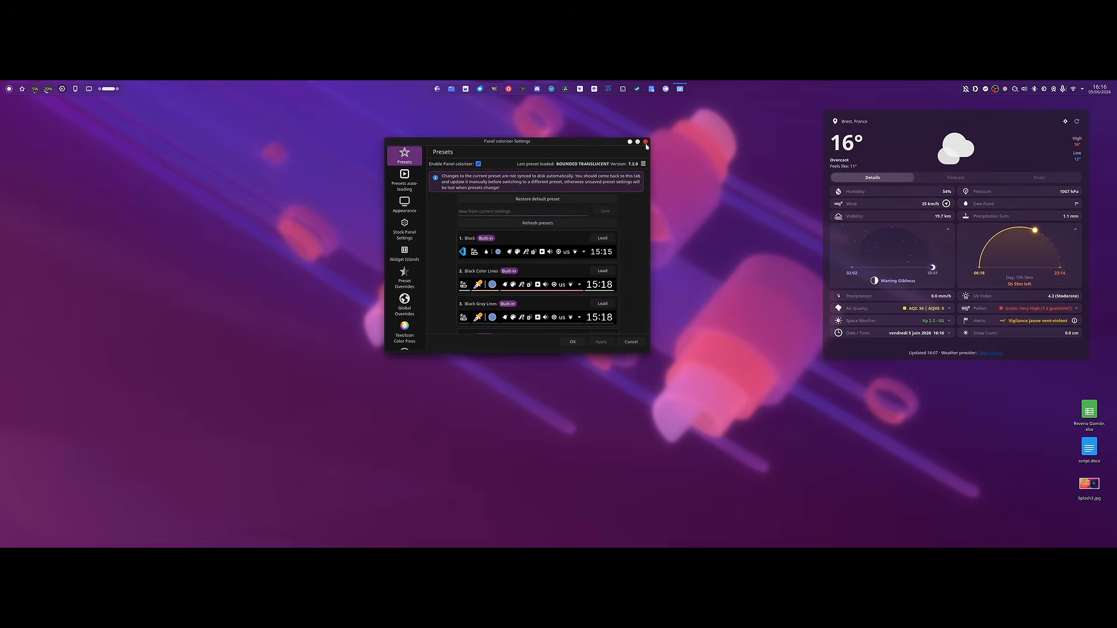
scroll(624, 271, "down", 20)
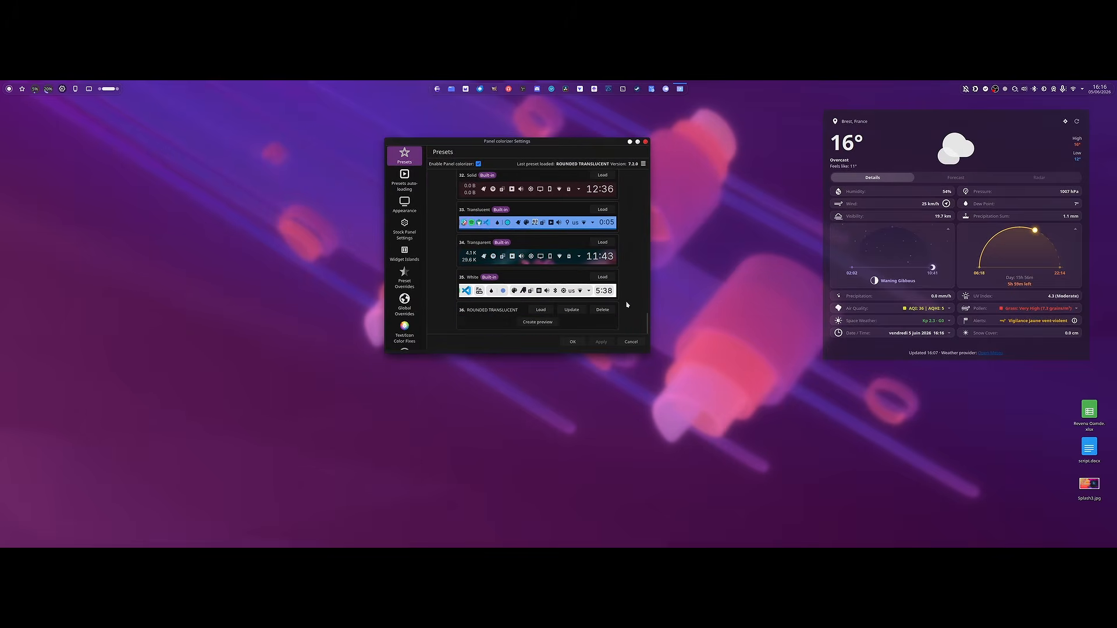
left_click(645, 142)
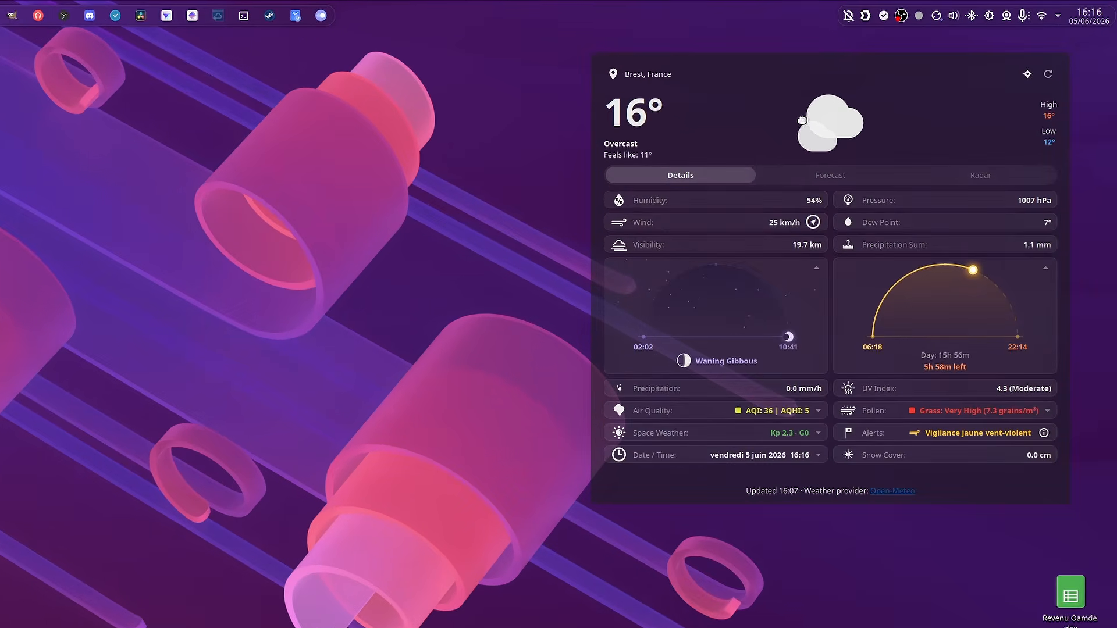
Step: Move the weather widget closer to the desktop's upper right corner, and briefly enter and leave the desktop's edit mode
left_click(940, 146)
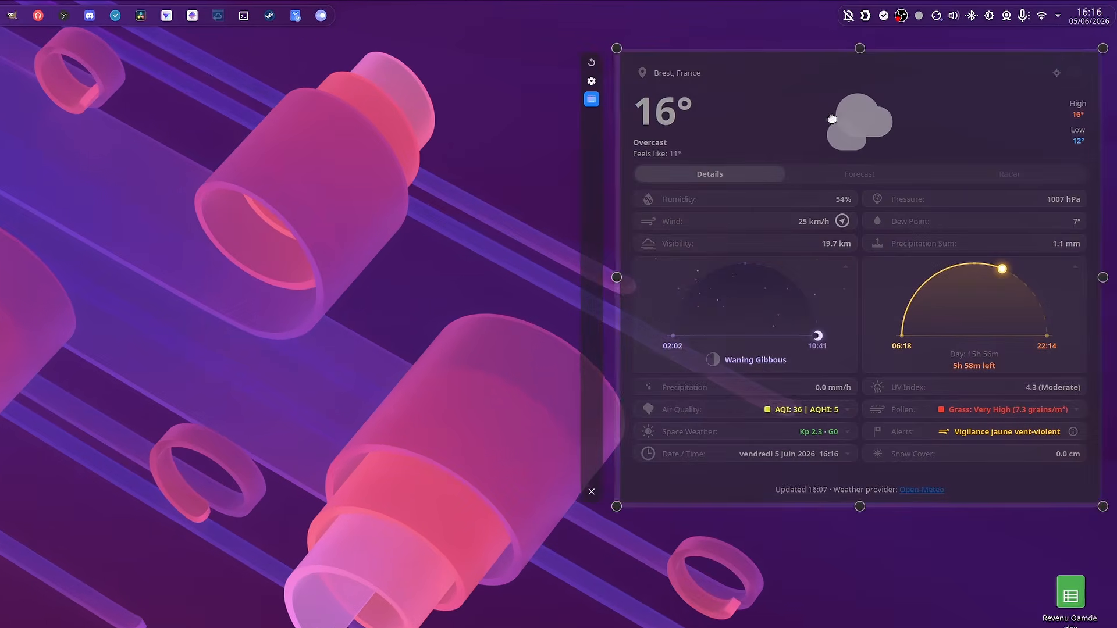
left_click_drag(832, 118, 840, 111)
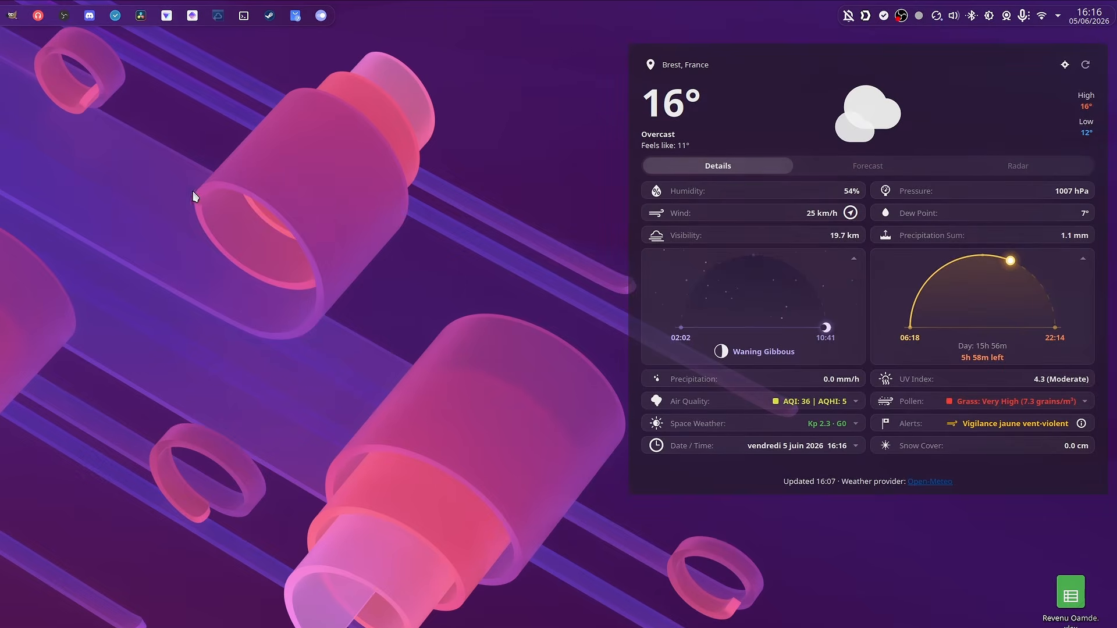
right_click(194, 195)
left_click(256, 280)
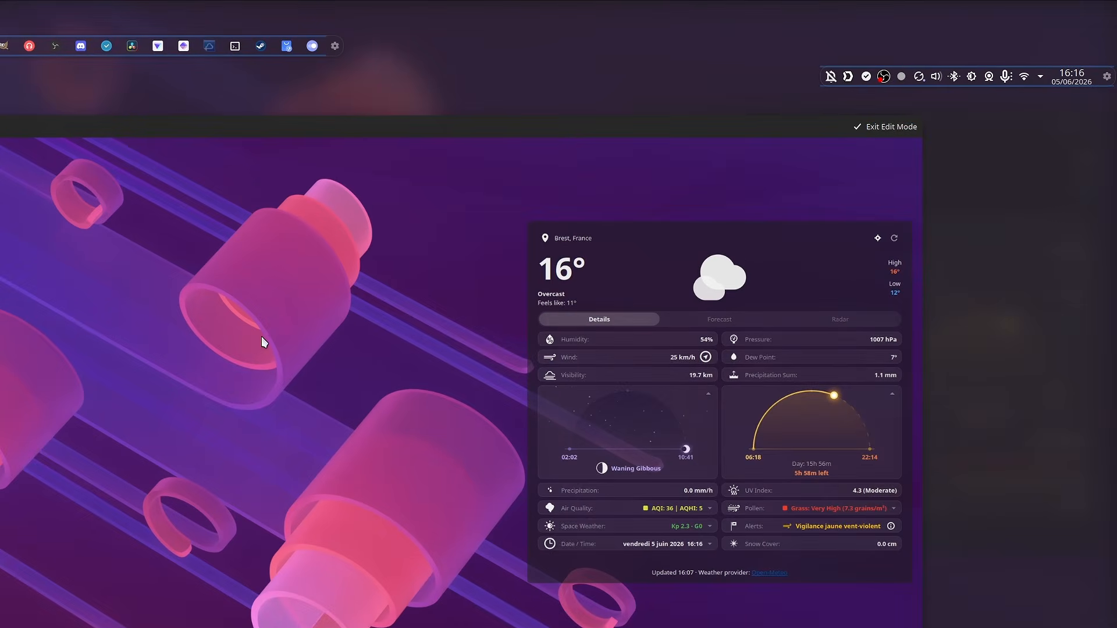
left_click(890, 125)
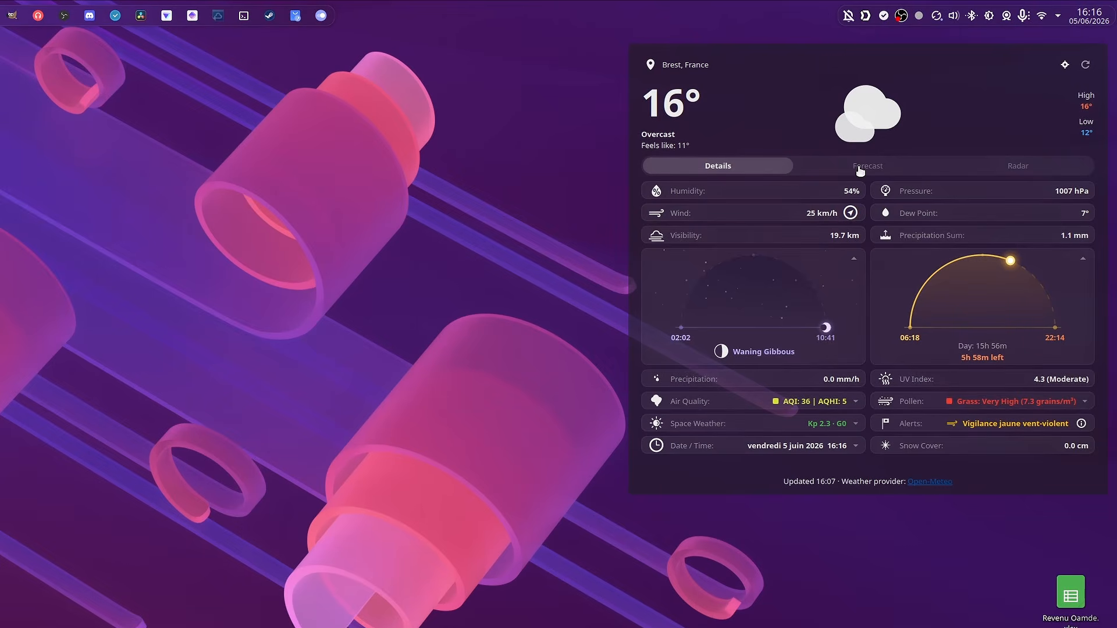
Step: Compare the weather widget's Details and Forecast views, and examine today's hourly forecast
left_click(859, 168)
left_click(715, 169)
left_click(867, 159)
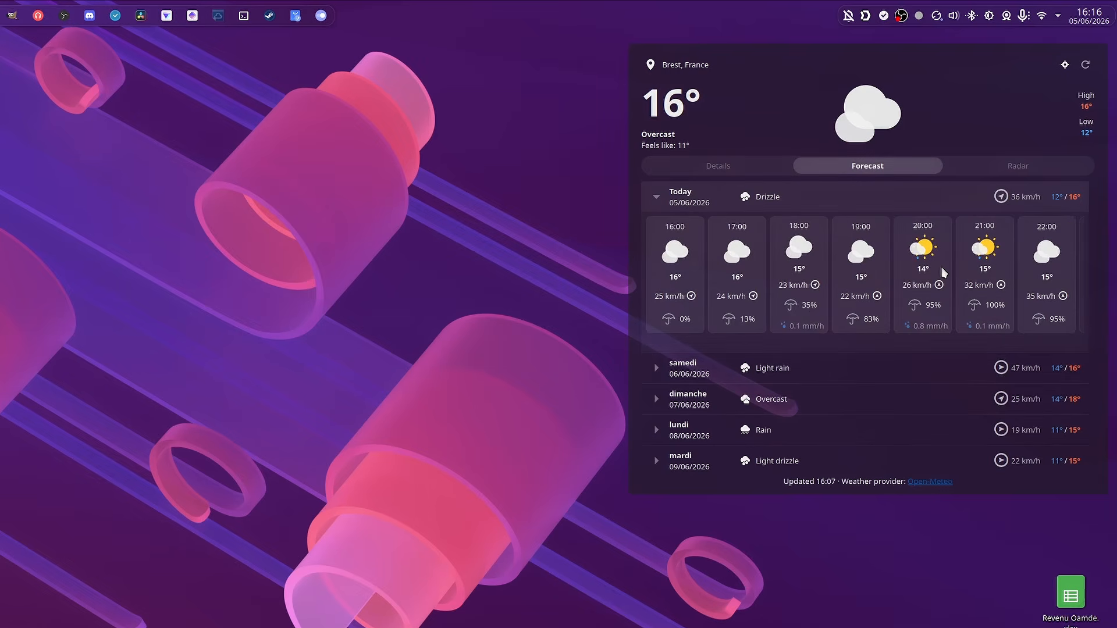
left_click_drag(835, 347, 861, 340)
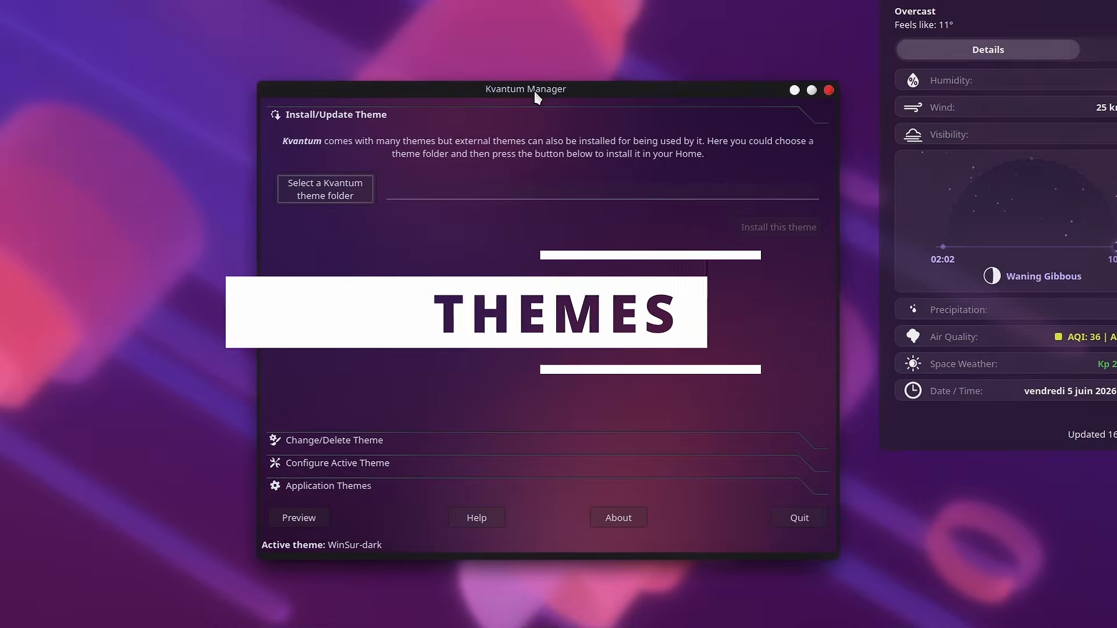
Step: Open Dolphin at the Home folder, move its window around to inspect the translucent theme, and close it
left_click(60, 2)
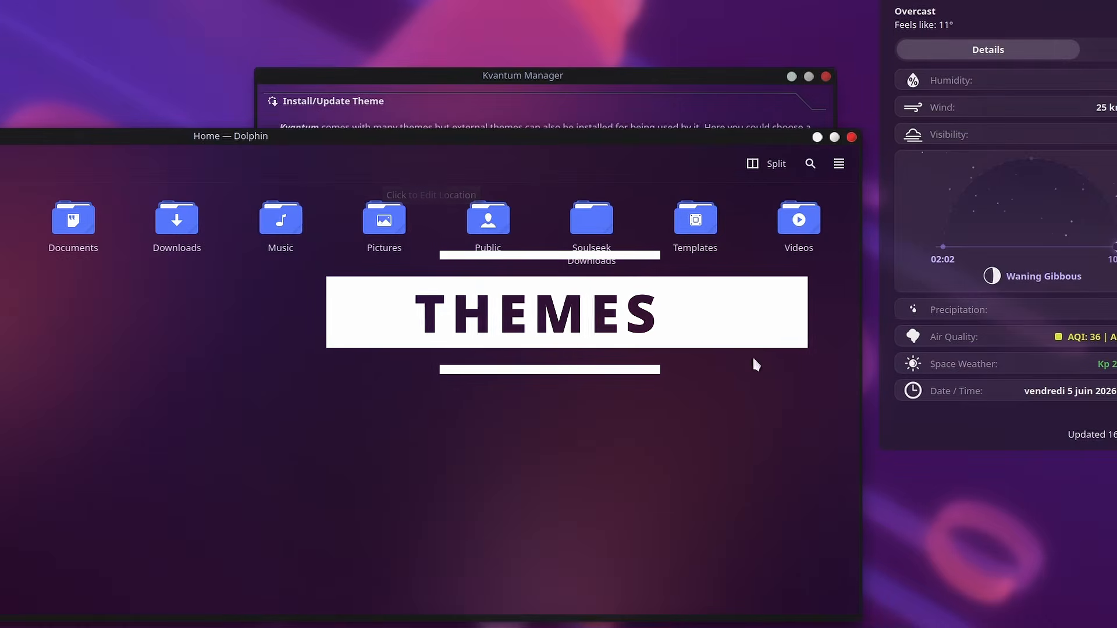
left_click_drag(733, 573, 411, 574)
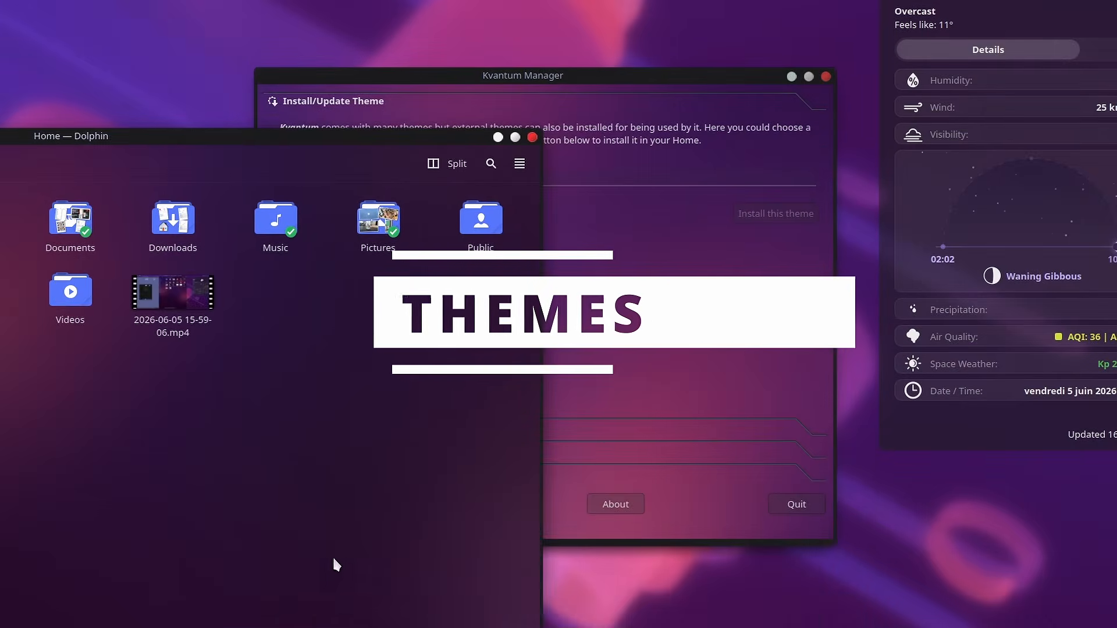
left_click_drag(257, 532, 678, 511)
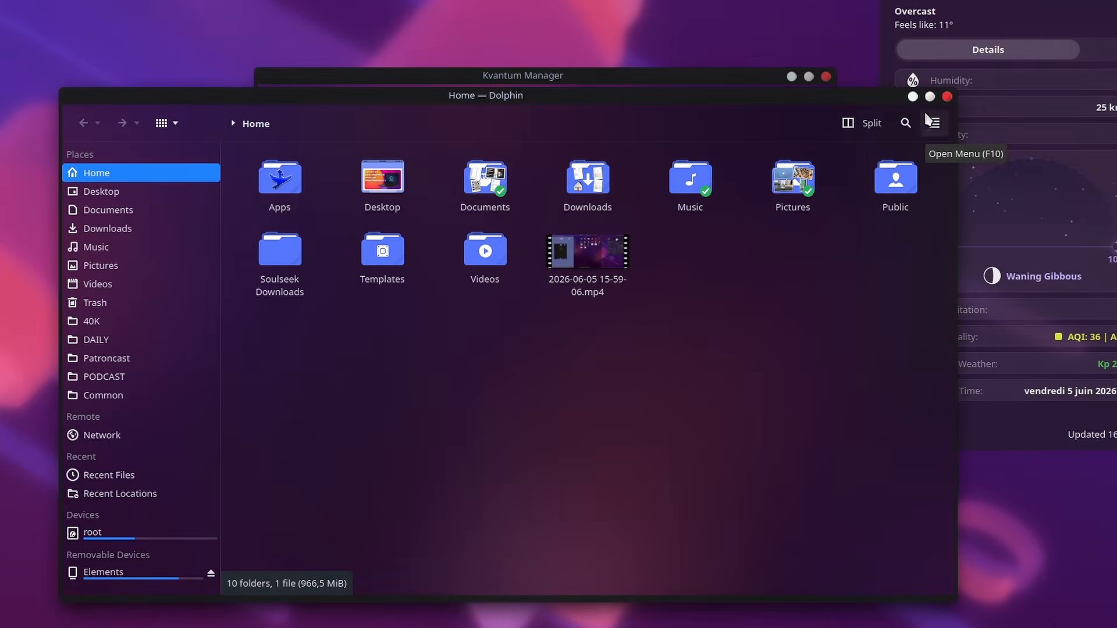
left_click(946, 96)
Step: Show Kvantum Manager's theme selection with its list of available themes, and highlight the WinSur-dark theme name
left_click_drag(589, 76, 592, 80)
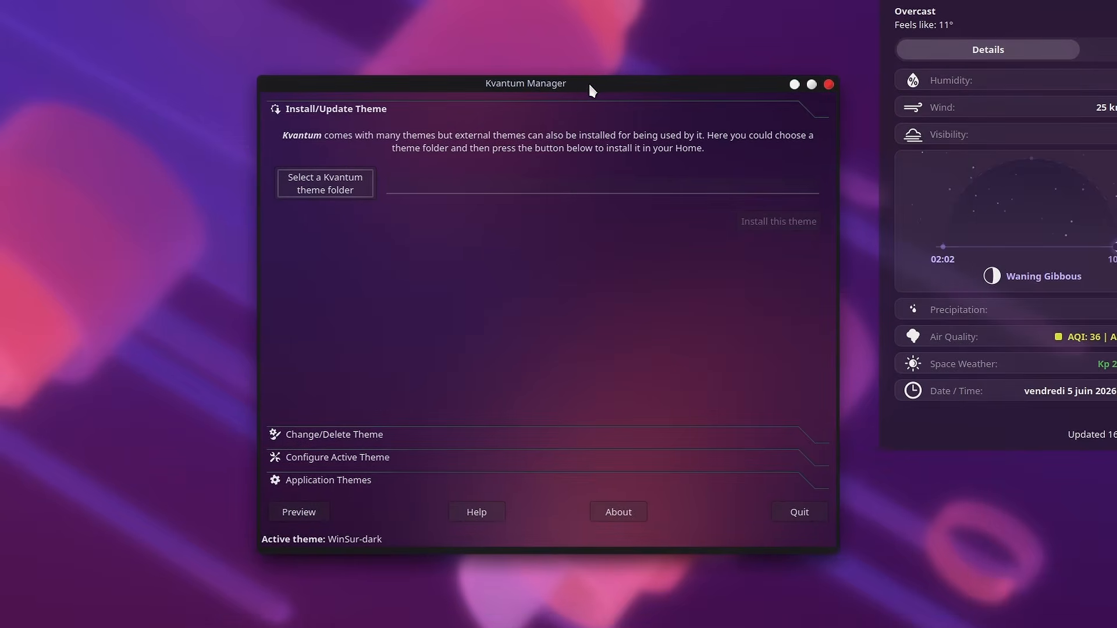
left_click_drag(589, 87, 585, 95)
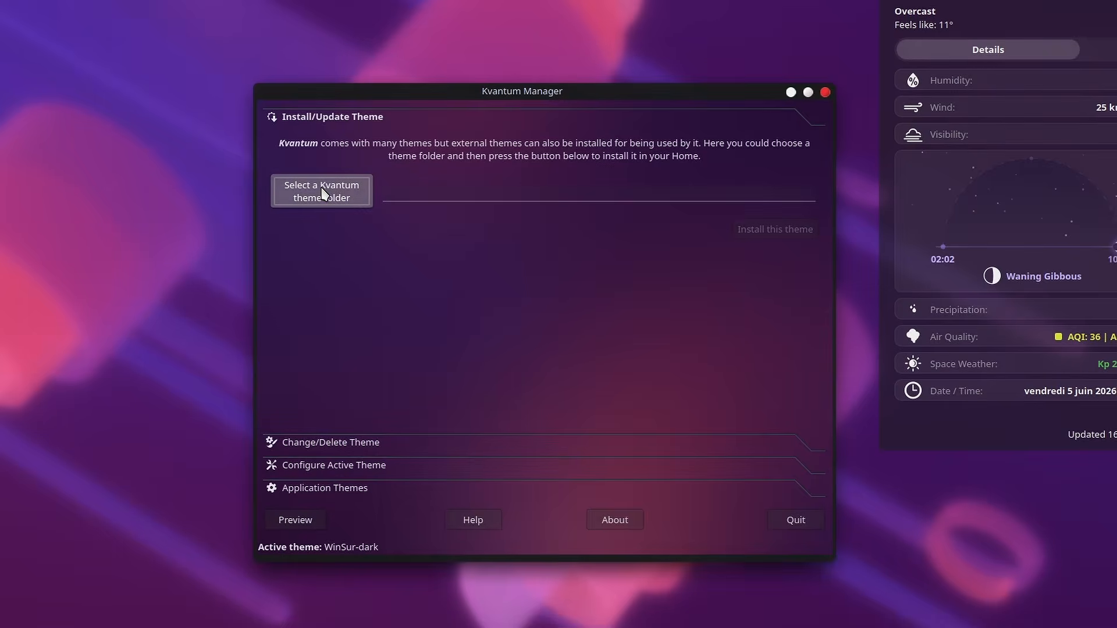
left_click(340, 443)
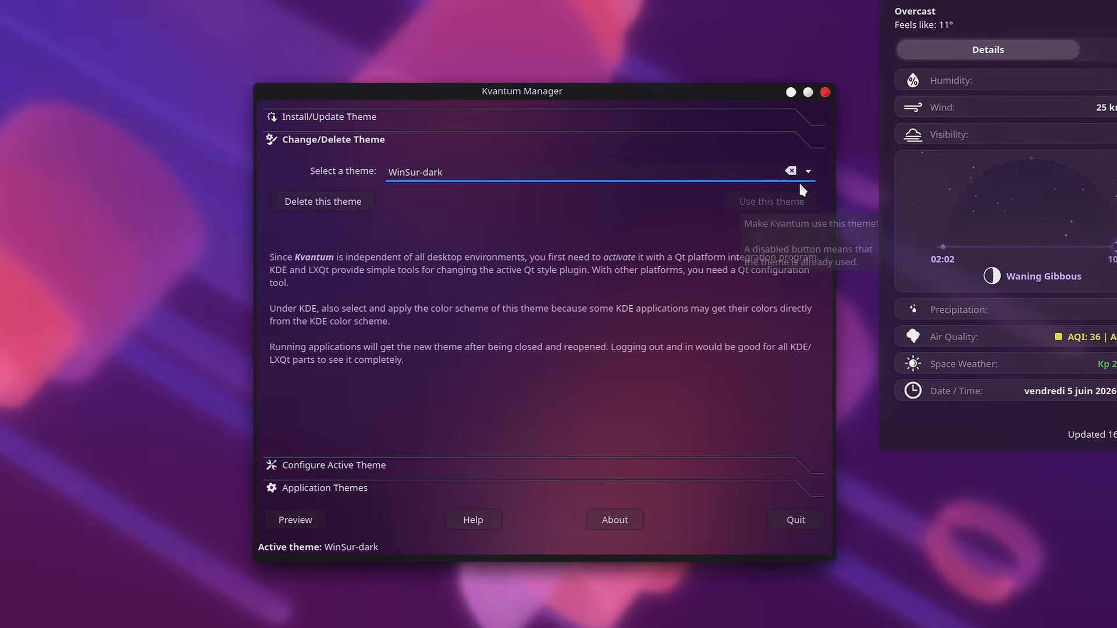
left_click(809, 173)
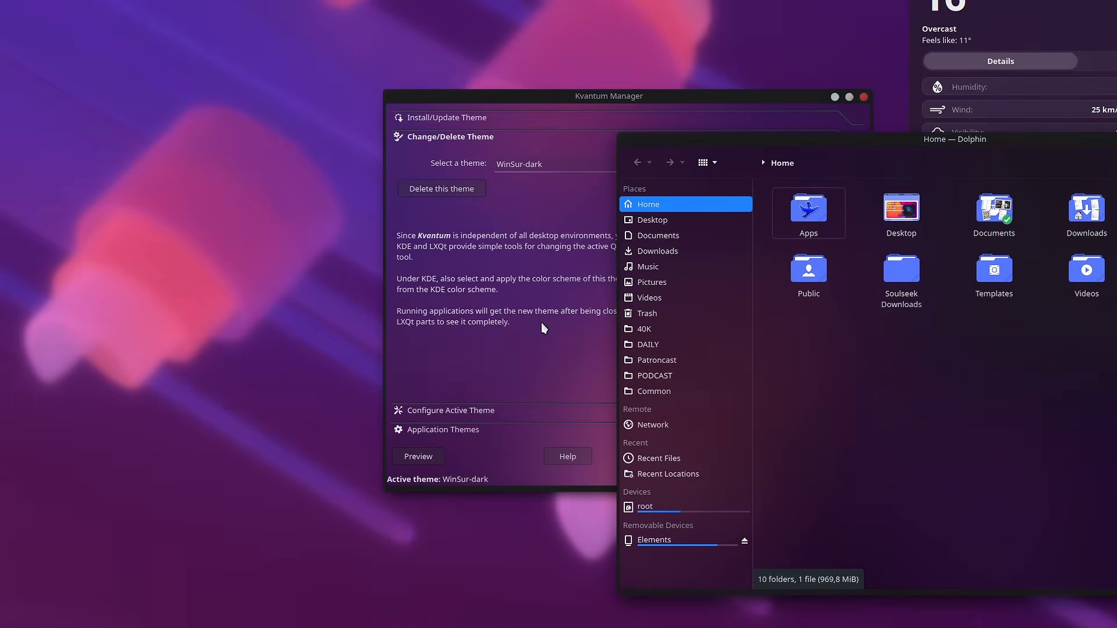
left_click(532, 179)
left_click_drag(576, 162, 493, 163)
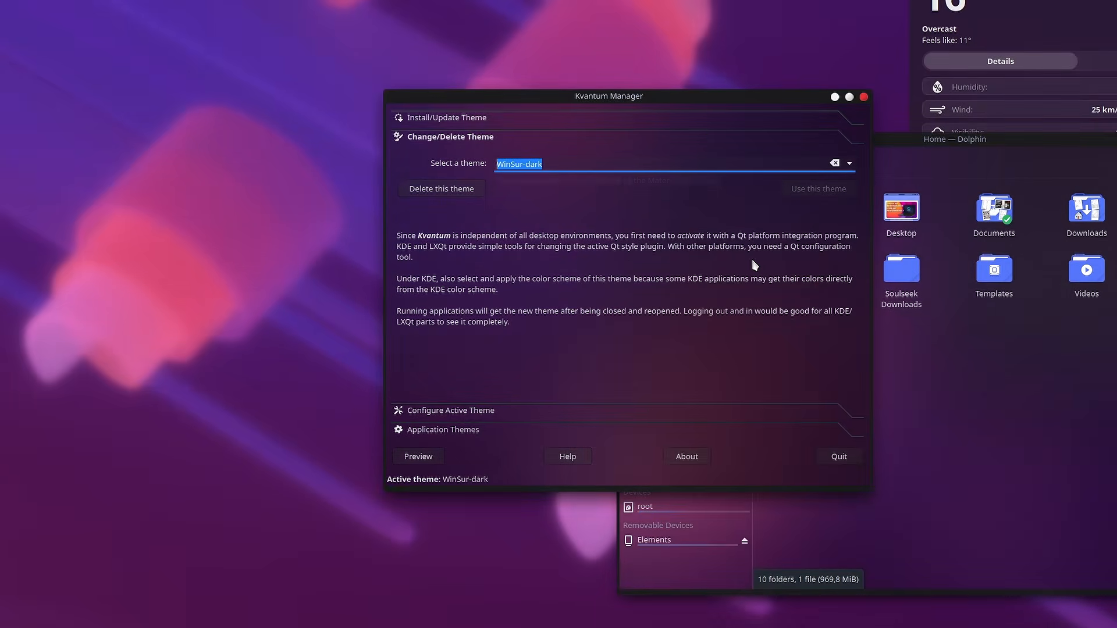
Step: Shift the Kvantum Manager window aside and place the Dolphin window over it to examine the theme's translucency
left_click_drag(682, 94, 630, 94)
left_click(1080, 308)
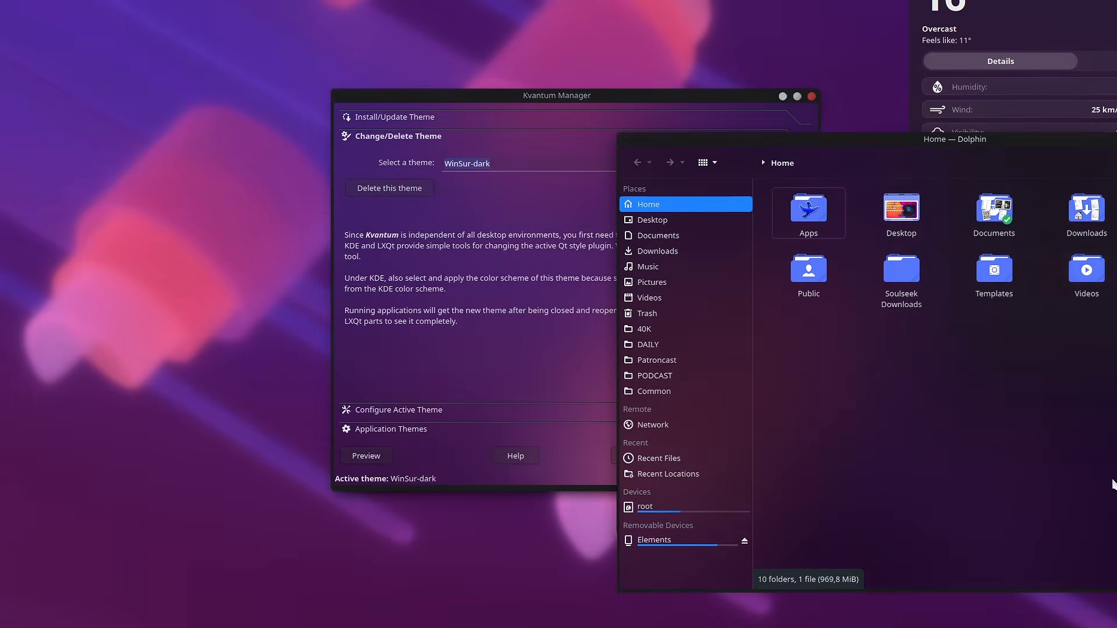
left_click_drag(1111, 480, 907, 449)
left_click_drag(673, 165, 782, 449)
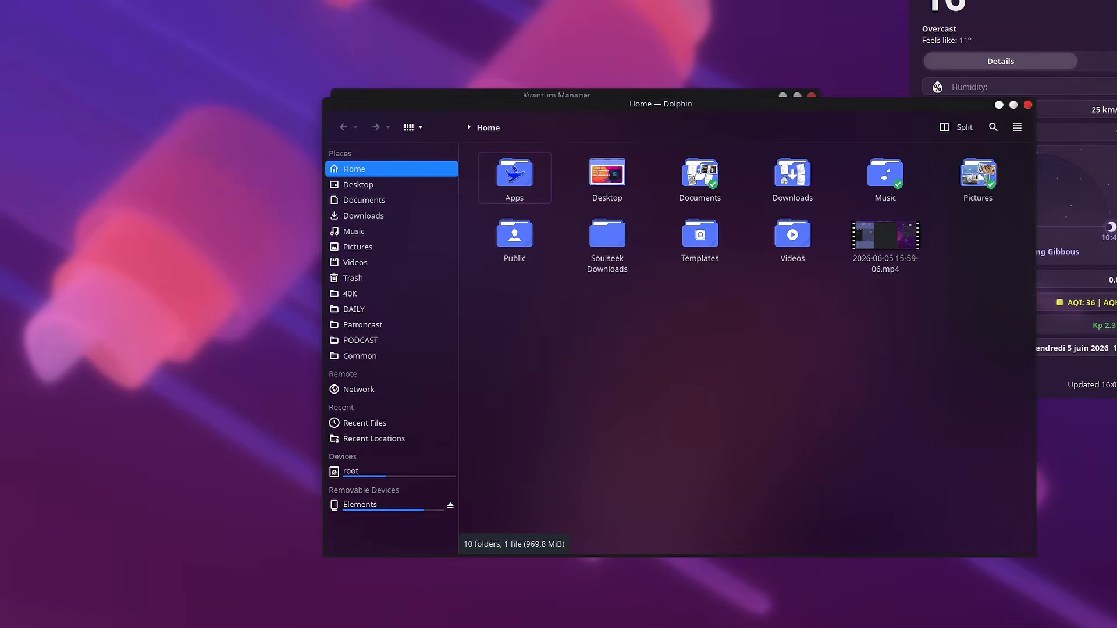
Step: Inspect the theme's look in a Konsole terminal window and in Discover, closing both to return to Dolphin
key("ctrl+alt+t")
left_click_drag(576, 412, 870, 394)
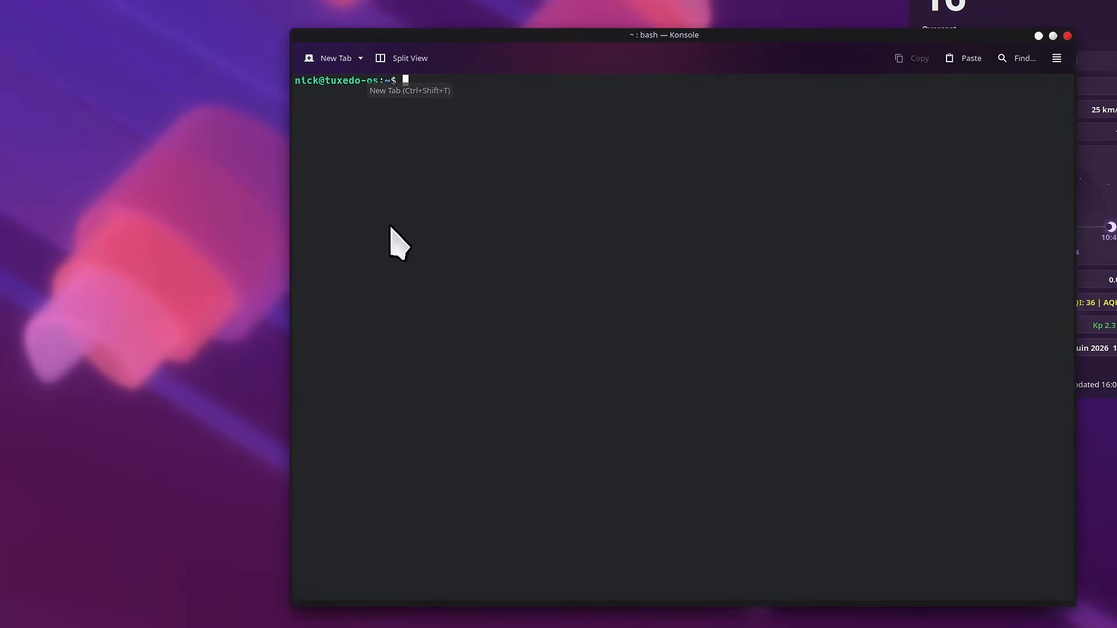
left_click(1067, 35)
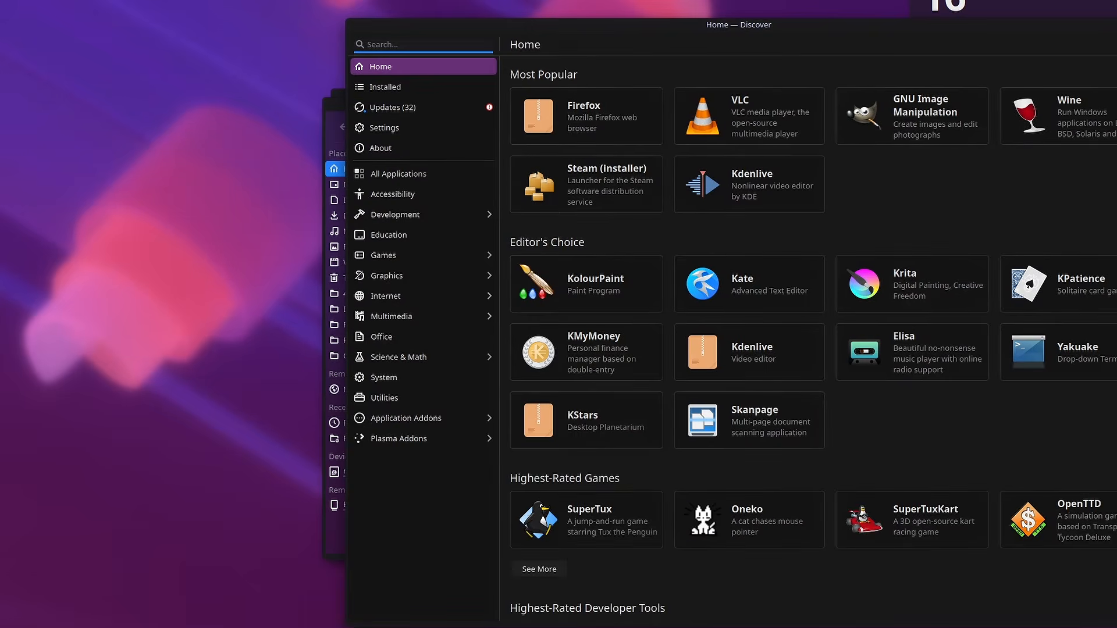
key("ctrl+q")
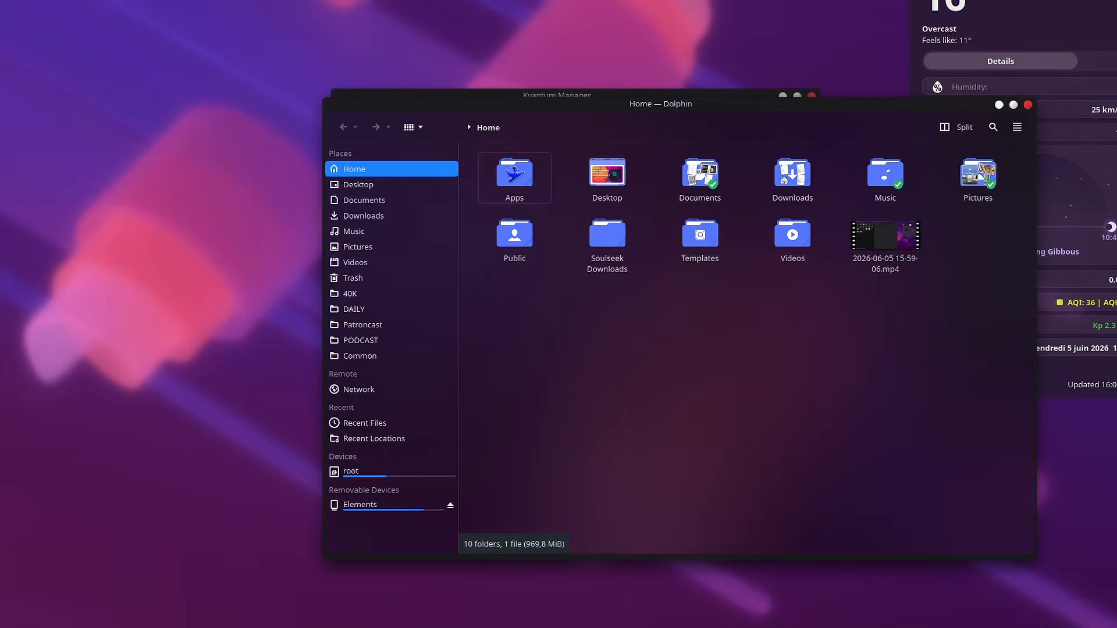
left_click_drag(756, 403, 721, 395)
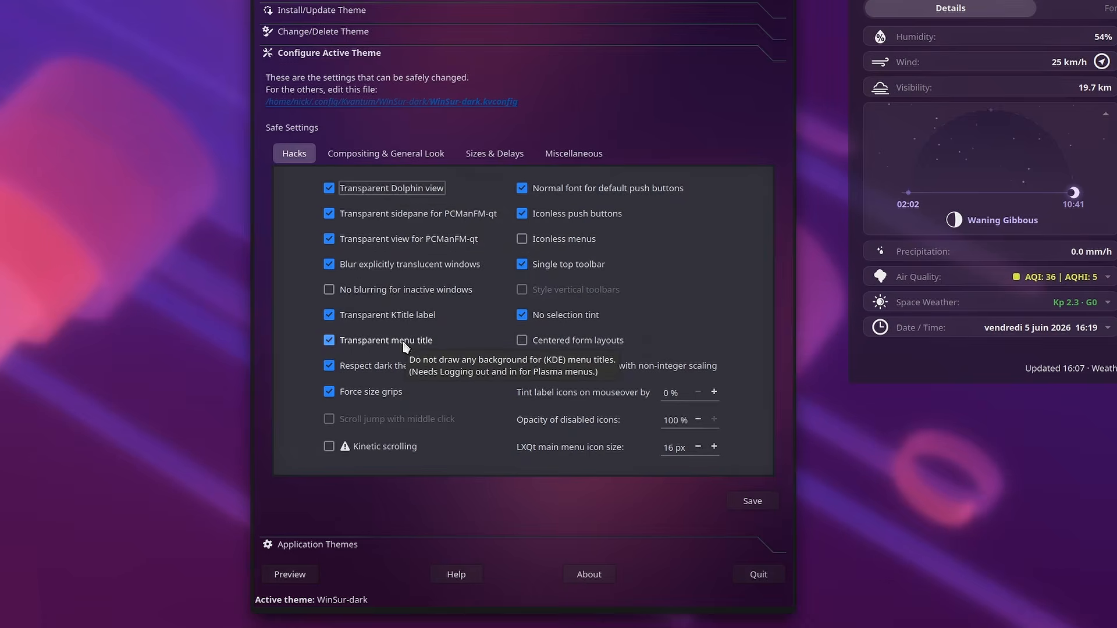
Step: Review the active Kvantum theme's Compositing & General Look, Sizes & Delays, Miscellaneous and Hacks settings
left_click(384, 153)
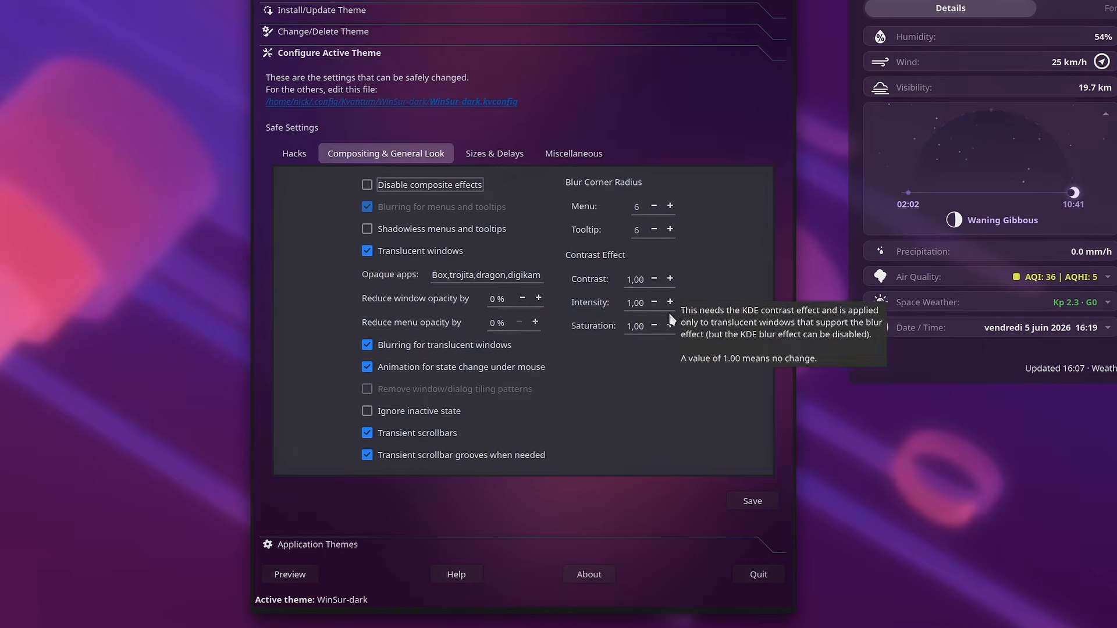
left_click(506, 154)
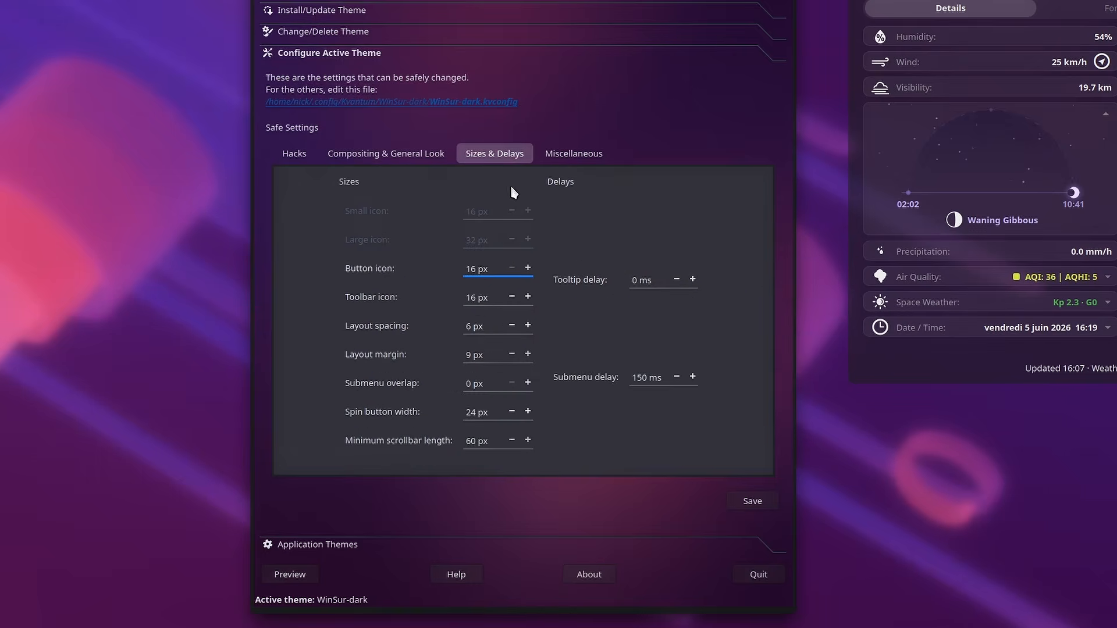
left_click(571, 154)
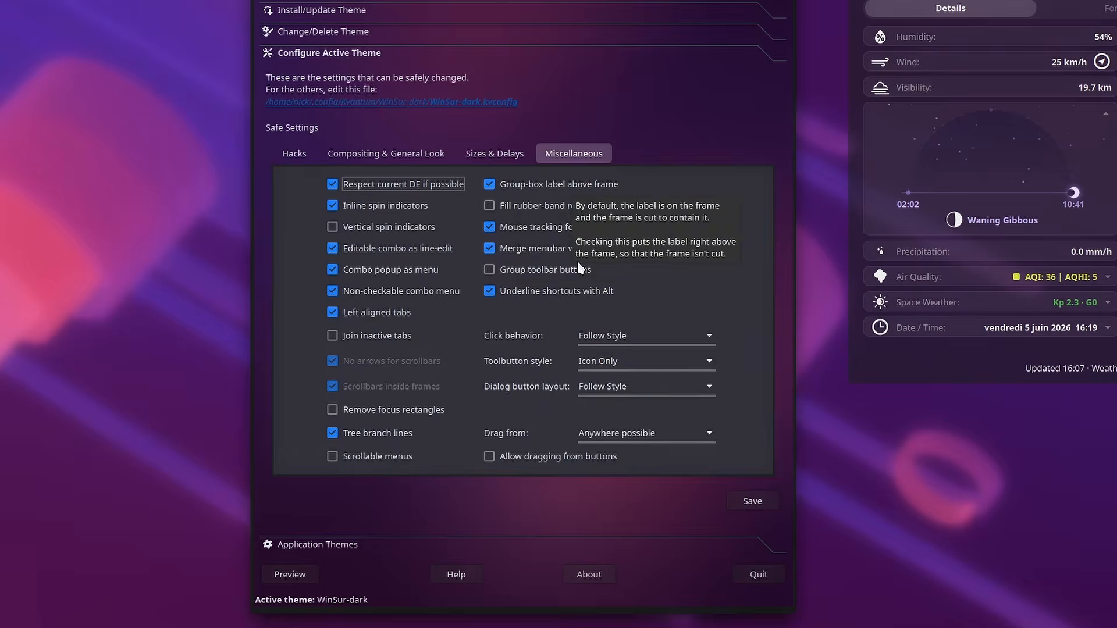
left_click(311, 157)
left_click_drag(594, 4, 608, 9)
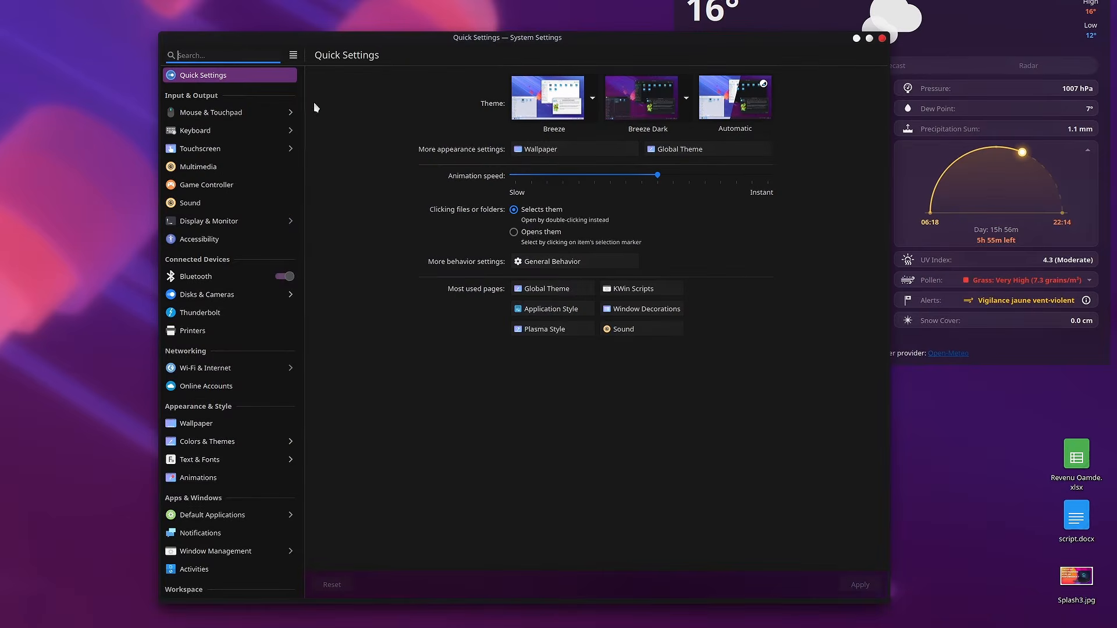
Step: Open the Application Style page under Colors & Themes in System Settings and examine the kvantum style among those offered
scroll(210, 305, "down", 5)
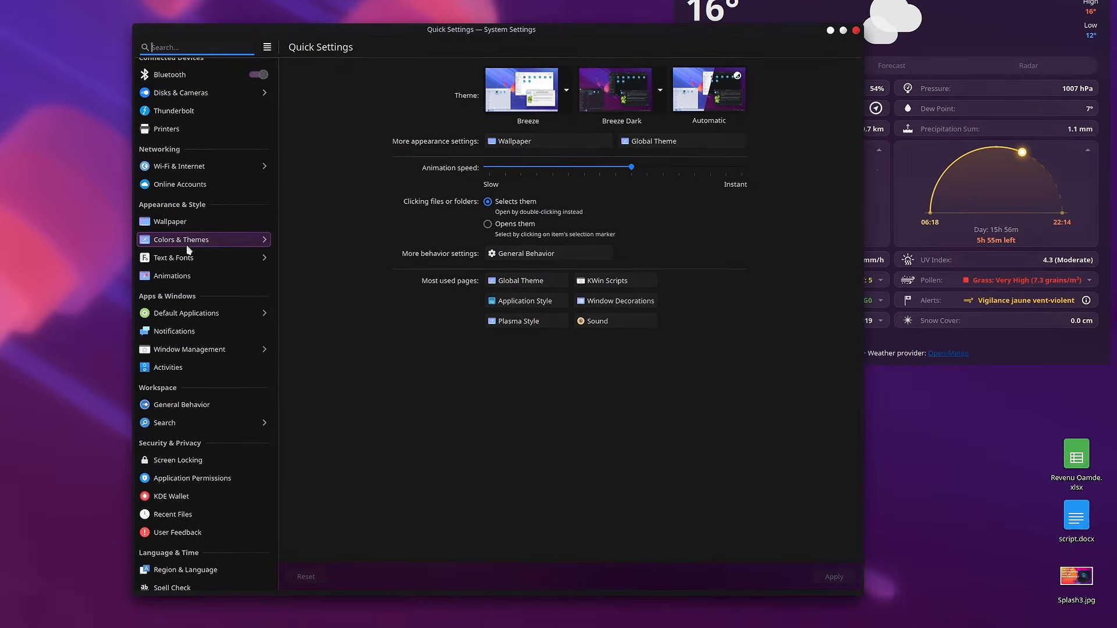
left_click(188, 242)
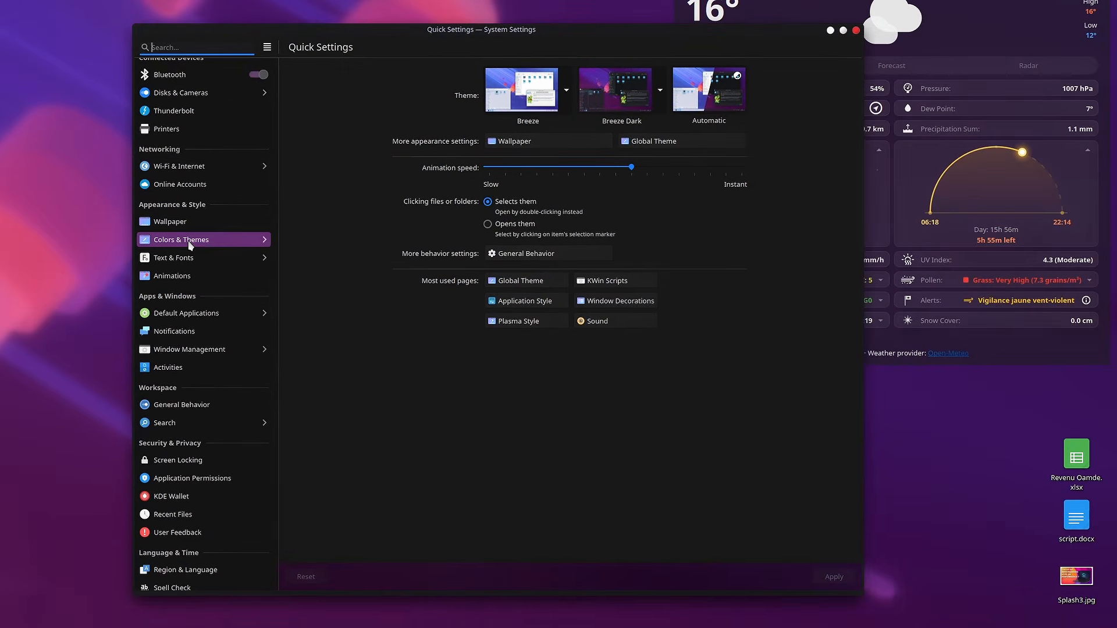
left_click(341, 104)
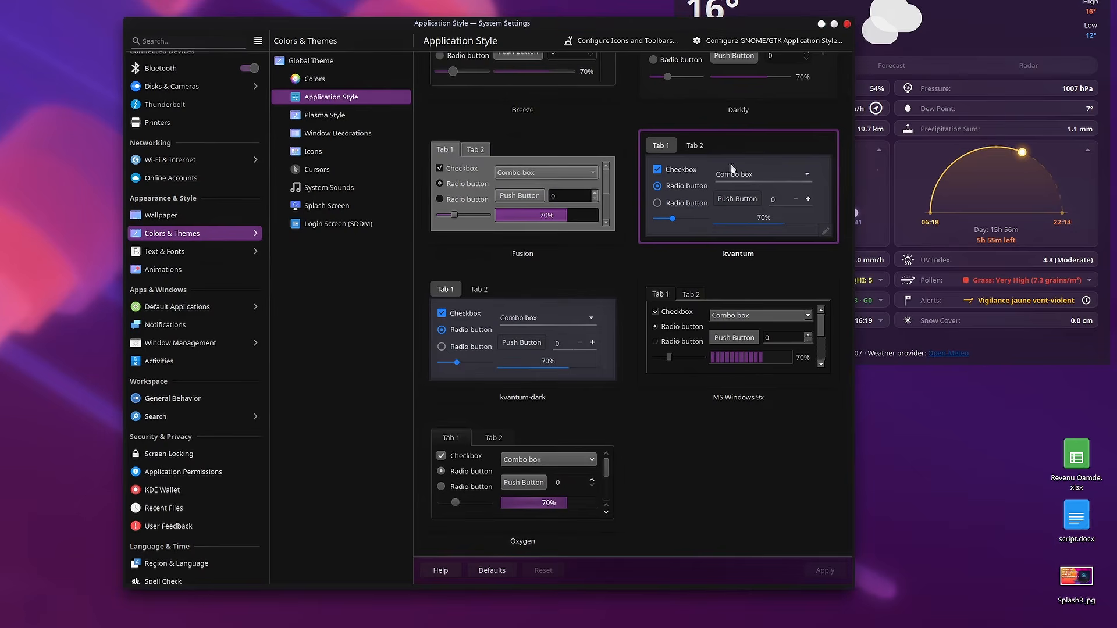
scroll(717, 232, "up", 2)
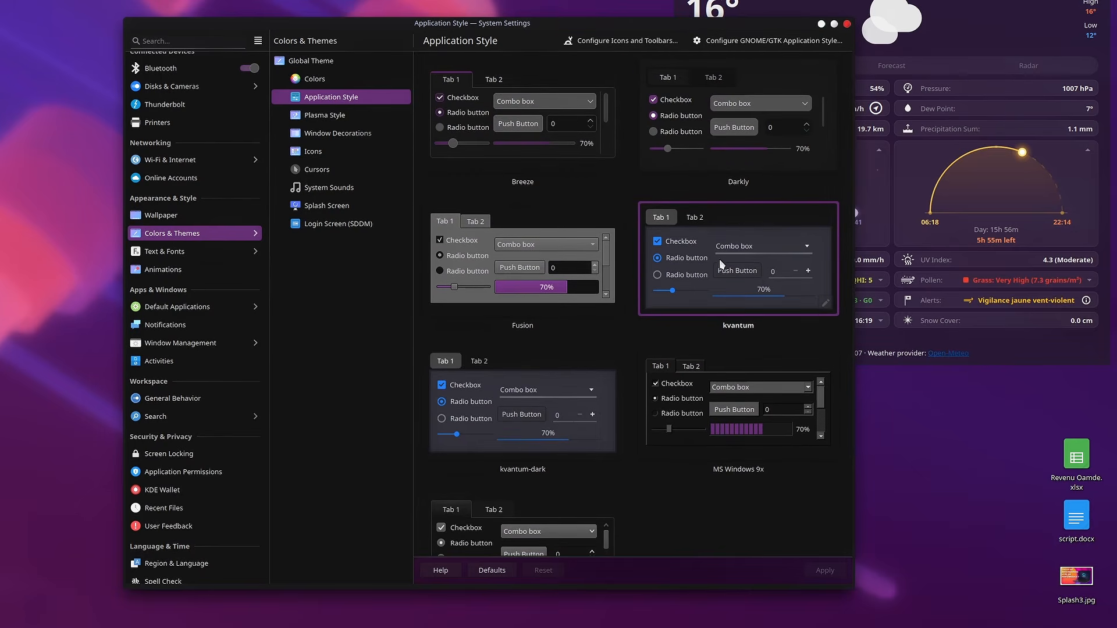
Step: Open the Colors page under Colors & Themes and examine the custom accent color picker, cancelling it without choosing a new color
left_click(330, 82)
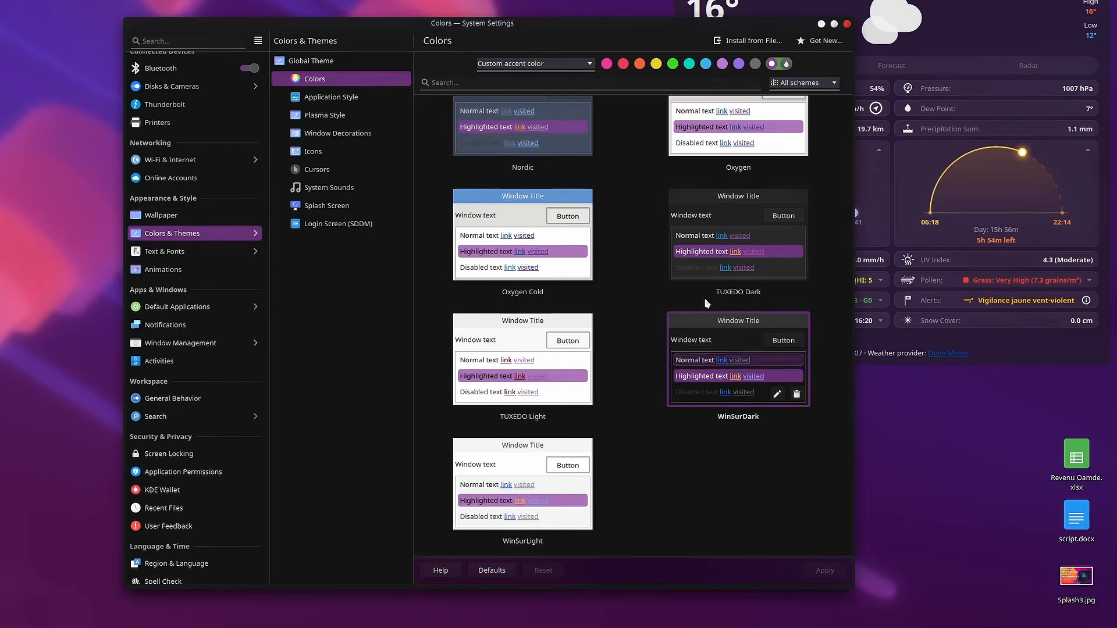
left_click(774, 64)
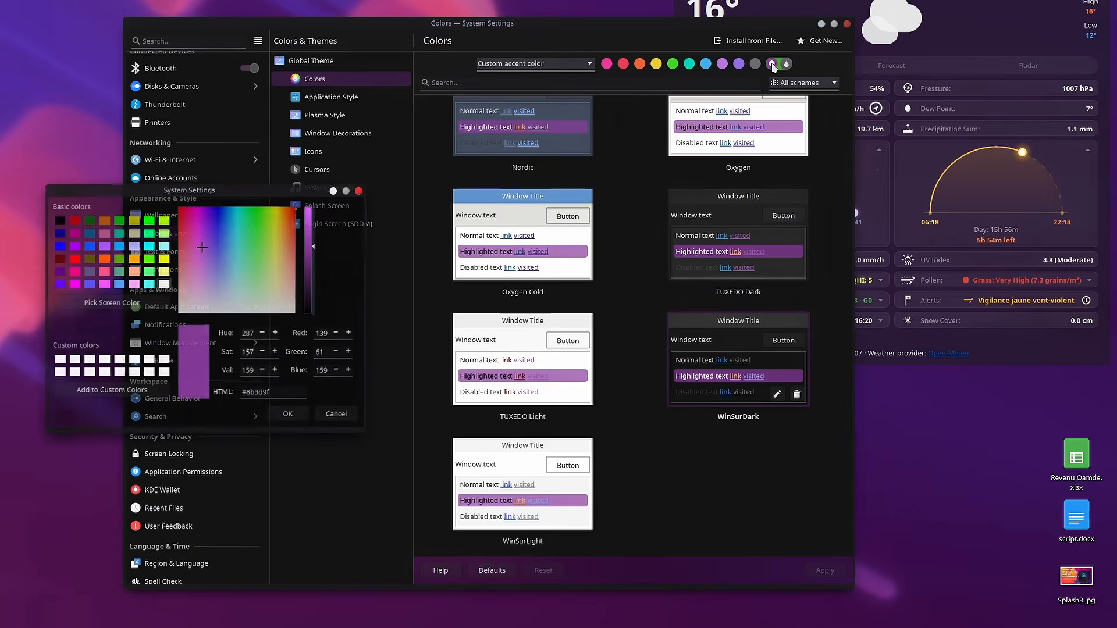
left_click_drag(270, 195, 576, 179)
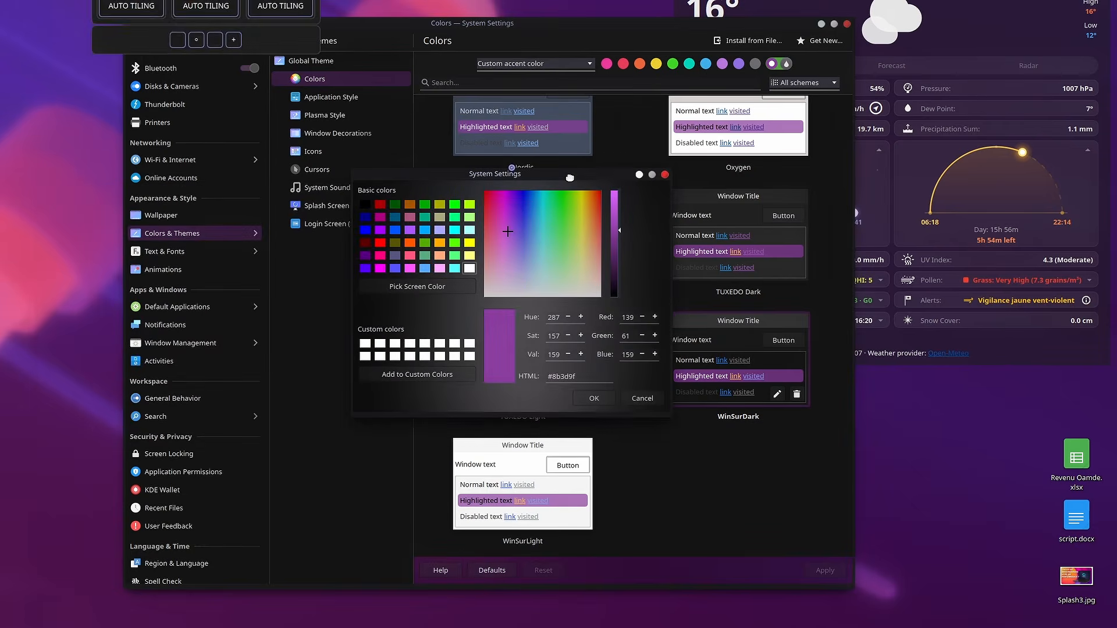
left_click(643, 398)
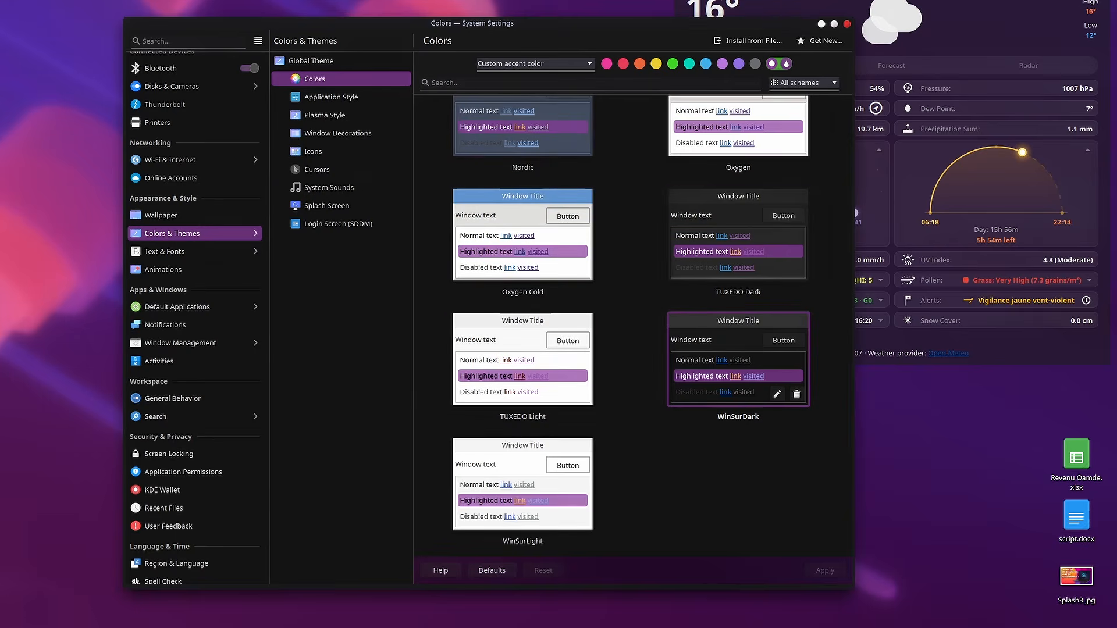
Step: Return to the Application Style page, check its GNOME/GTK option, and examine how the theme looks in Audacity's window and menus
left_click(331, 97)
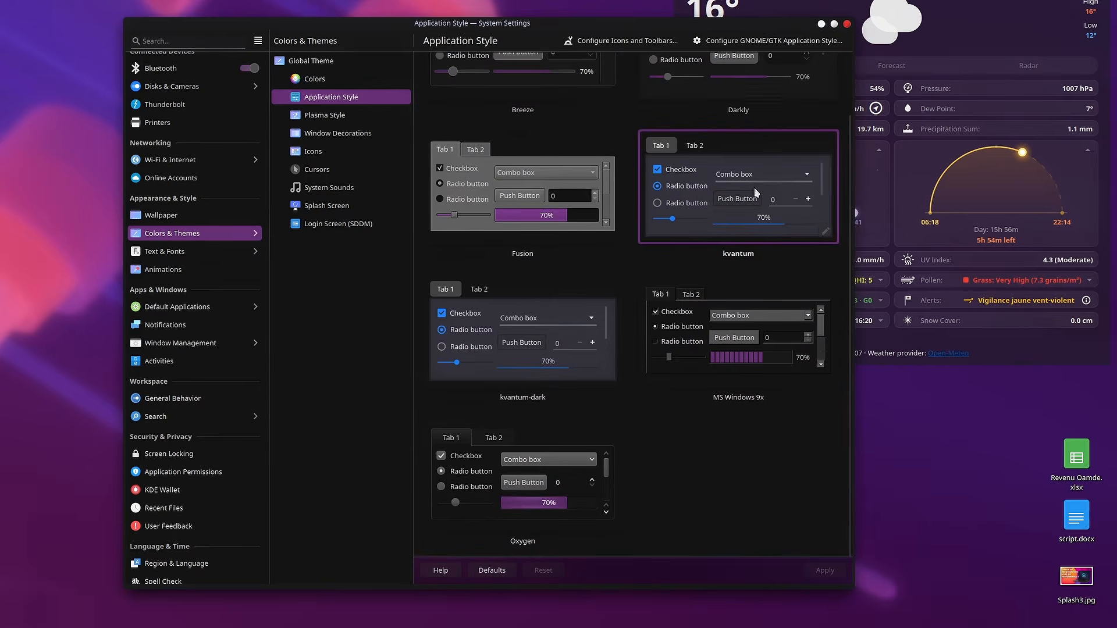
left_click(781, 41)
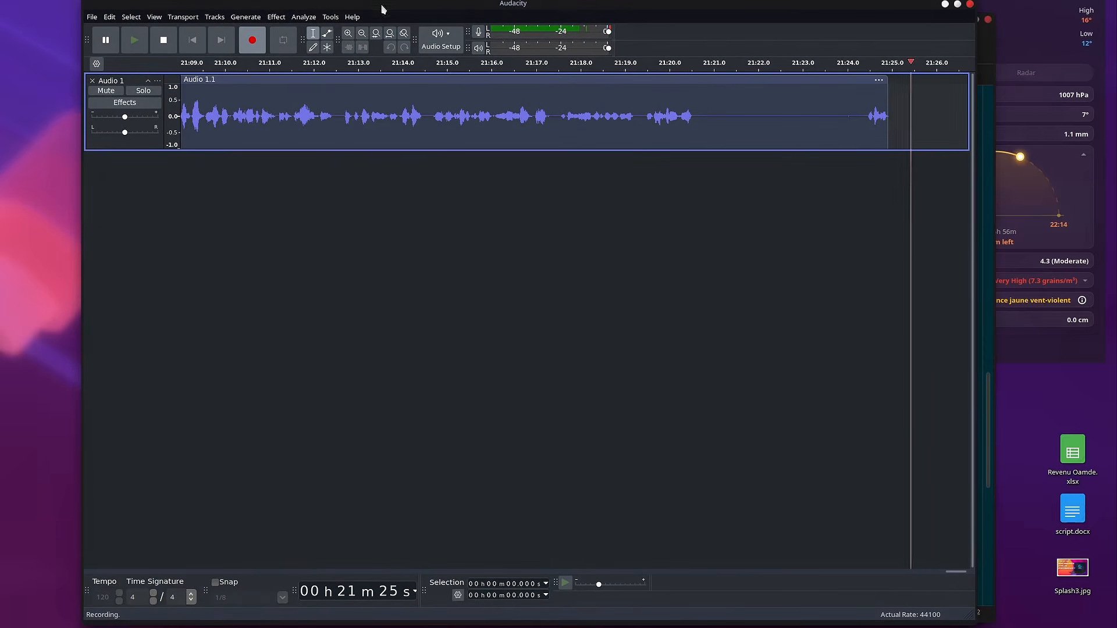
left_click(352, 17)
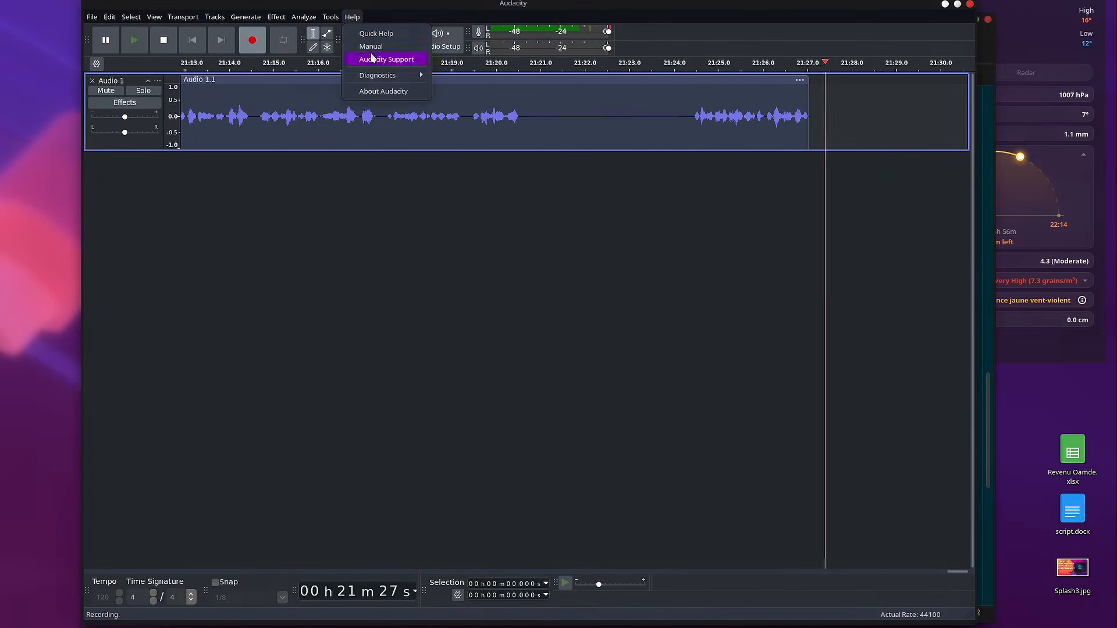
mouse_move(316, 19)
mouse_move(245, 17)
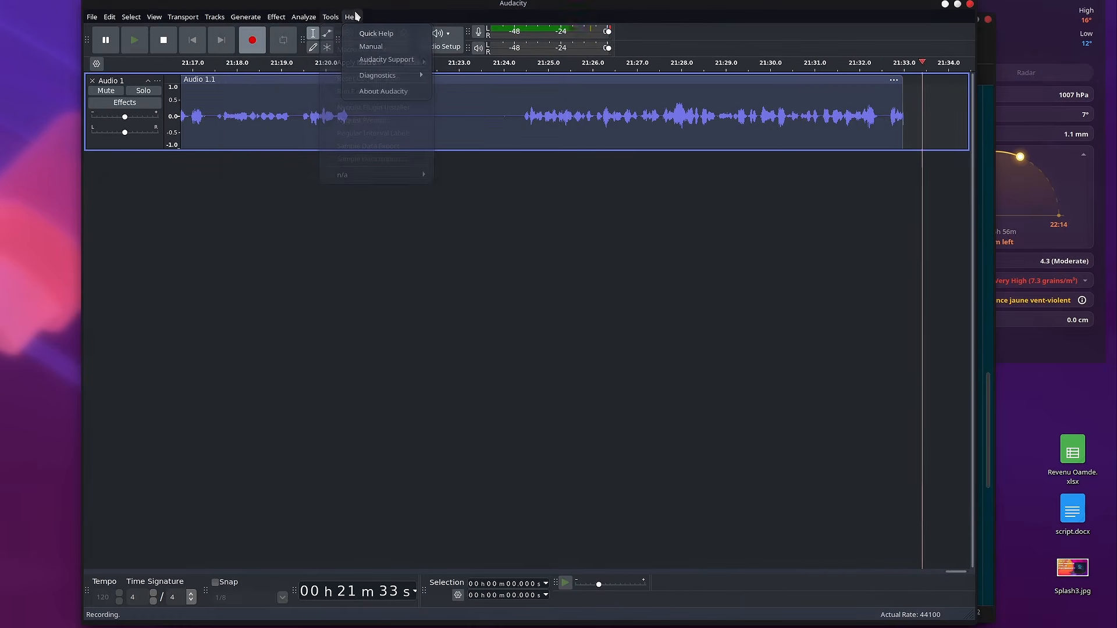
left_click(418, 301)
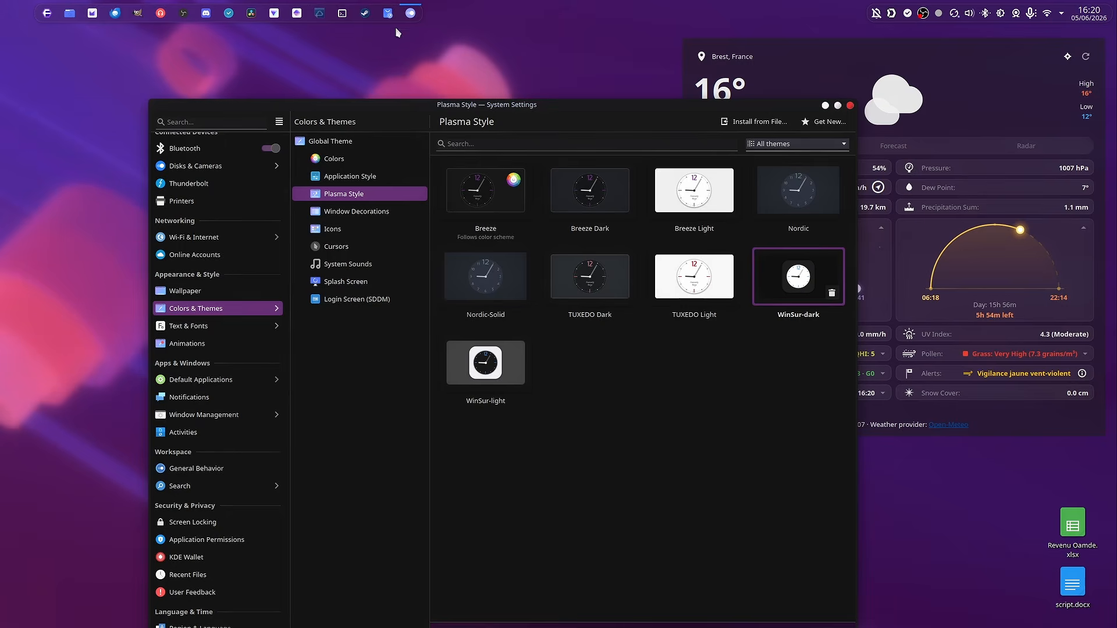
Step: Open the clock's calendar popup and look through its Months, Years and Days views to examine the WinSur-dark Plasma style
left_click(1084, 13)
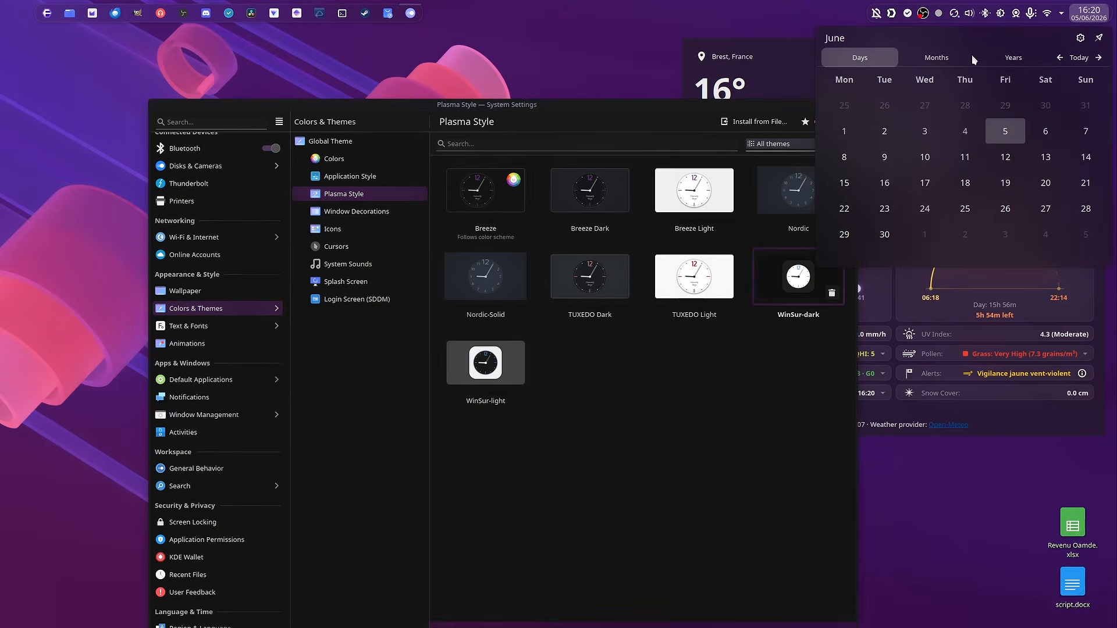
left_click(939, 57)
left_click(1013, 57)
left_click(860, 57)
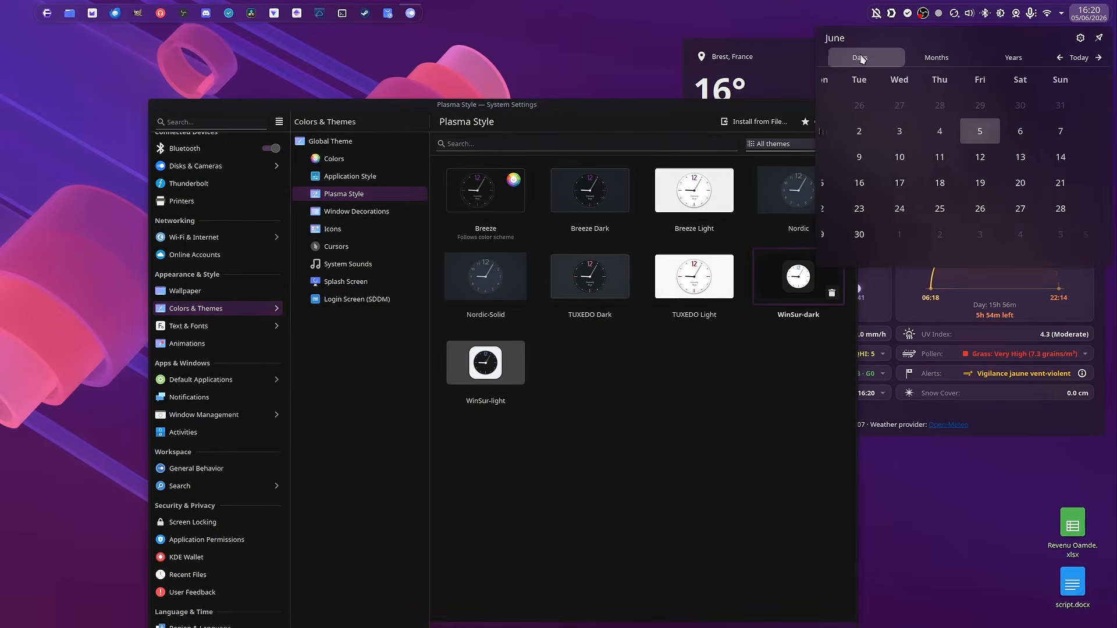
left_click(1061, 14)
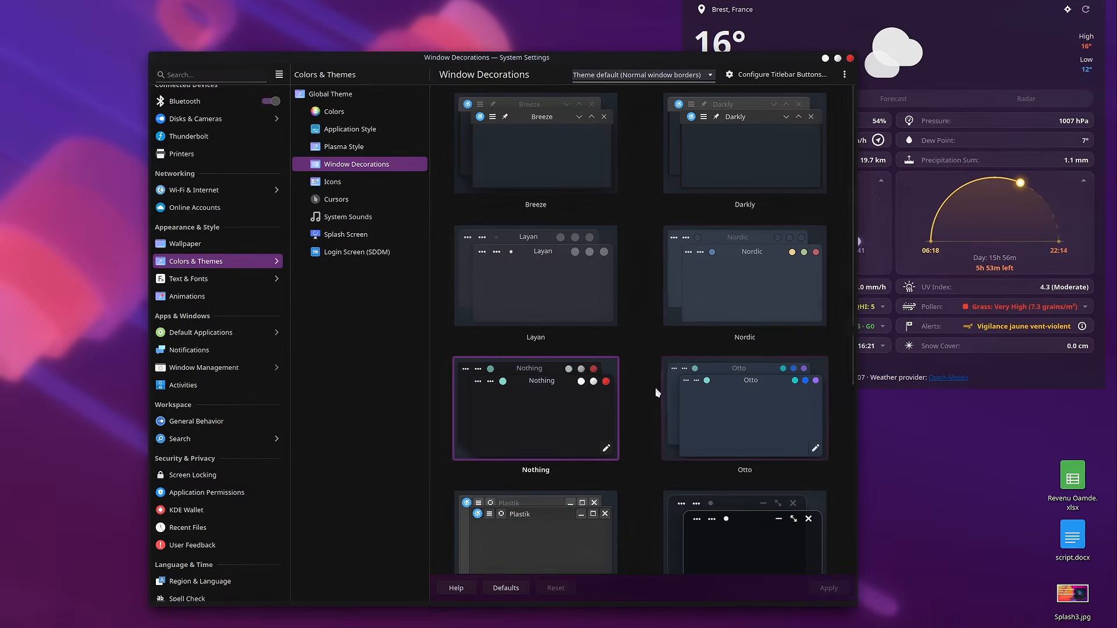
Step: Apply the WinSur-dark window decoration and move the System Settings window around to examine its titlebar and border
scroll(654, 384, "down", 3)
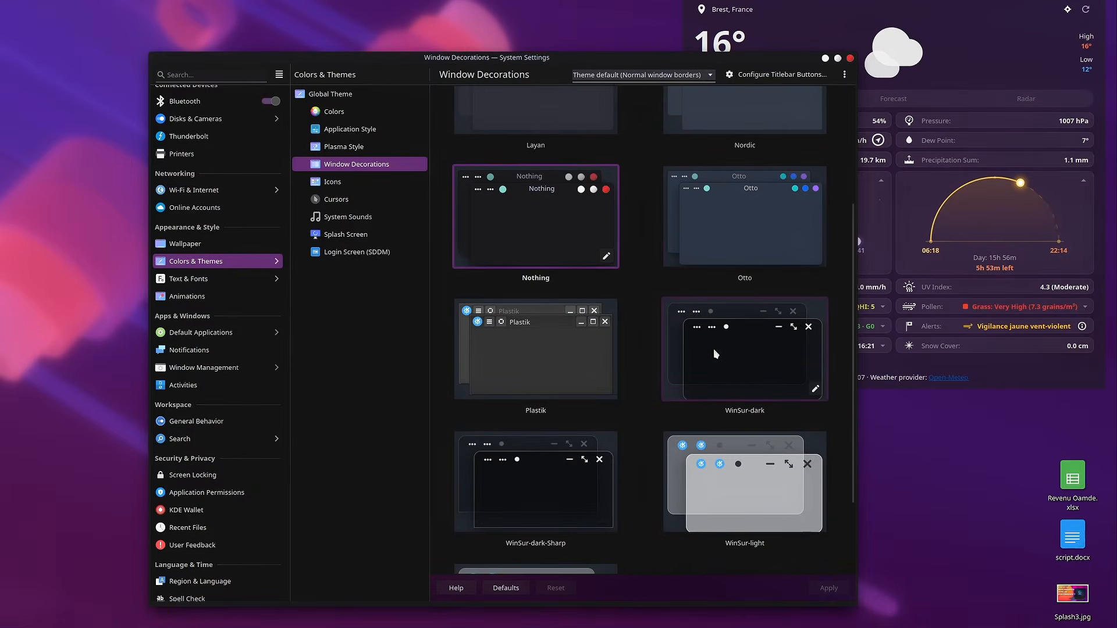
left_click(738, 364)
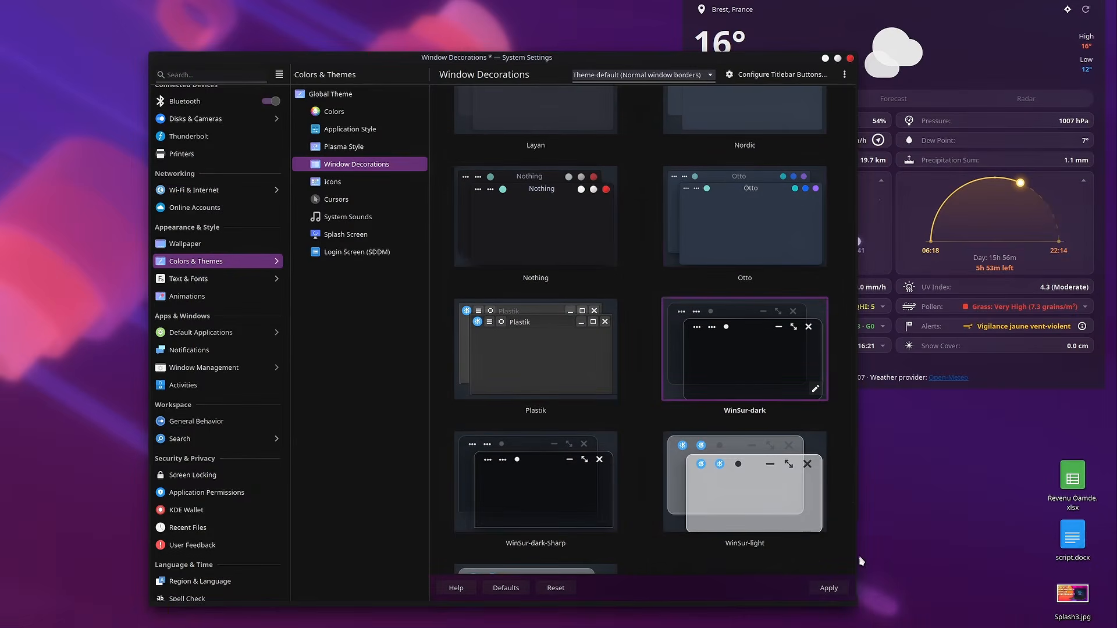
left_click(826, 588)
left_click_drag(570, 59, 594, 46)
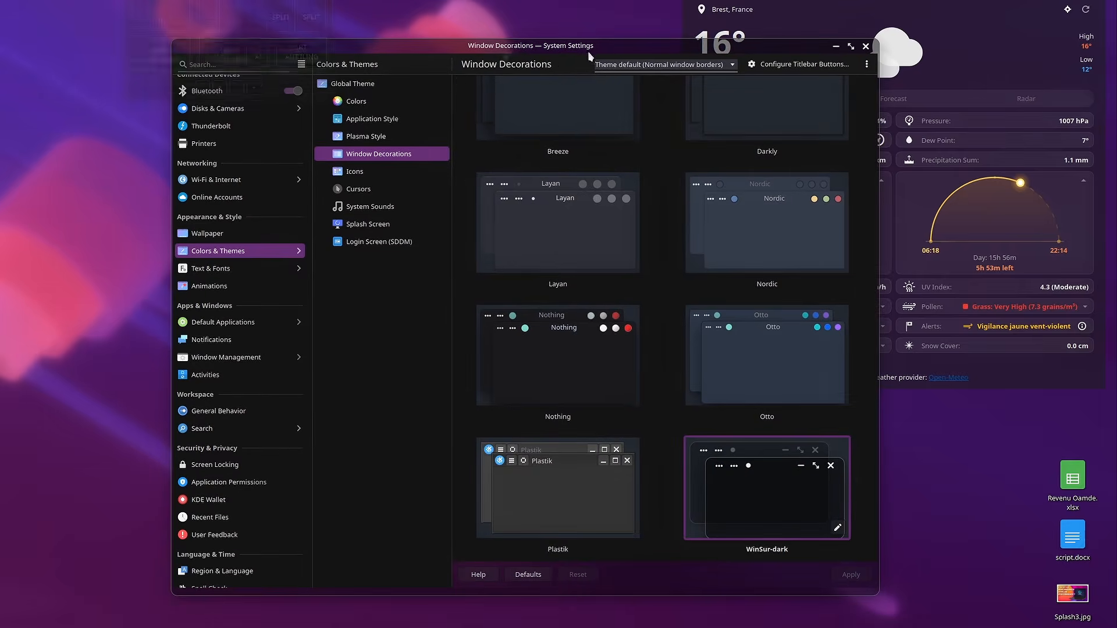
left_click_drag(498, 48, 515, 49)
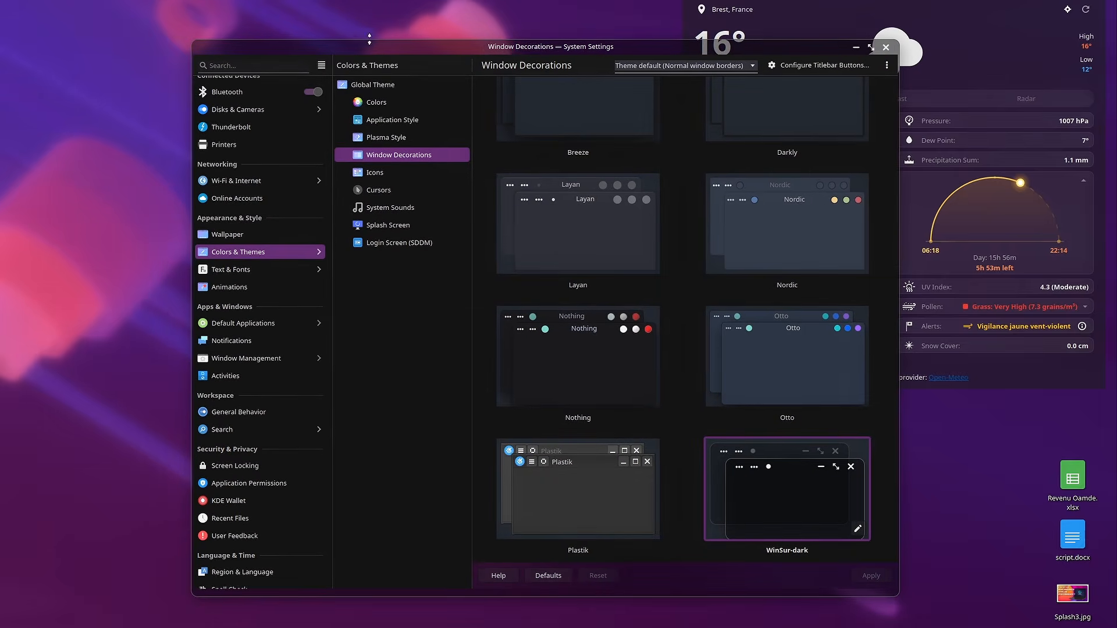
left_click_drag(754, 43, 730, 41)
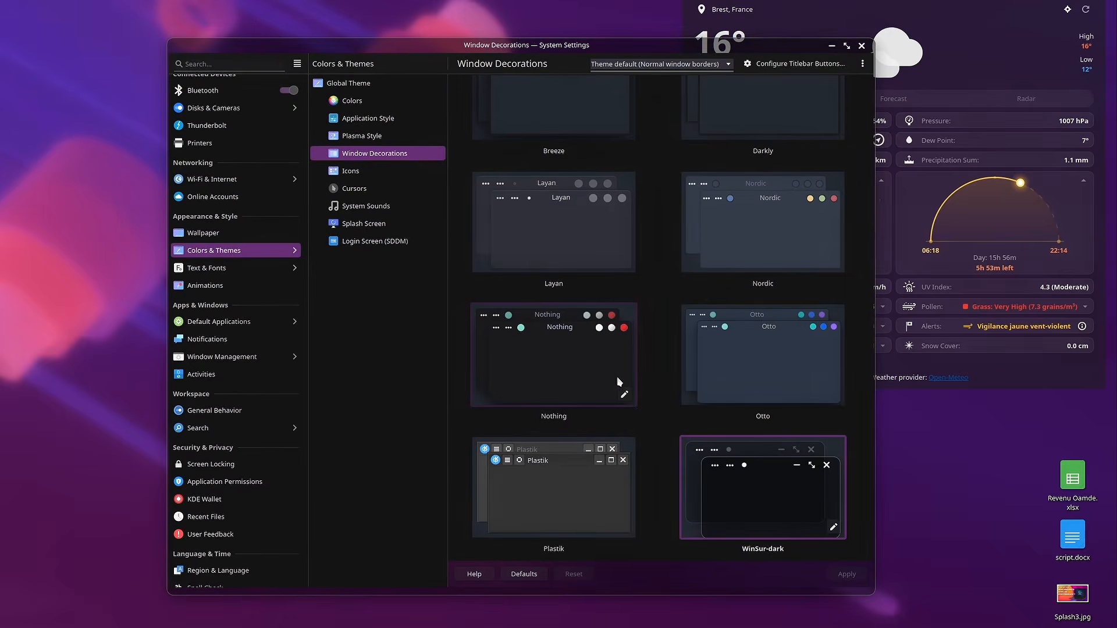
Step: Apply the Nothing window decoration
left_click(540, 358)
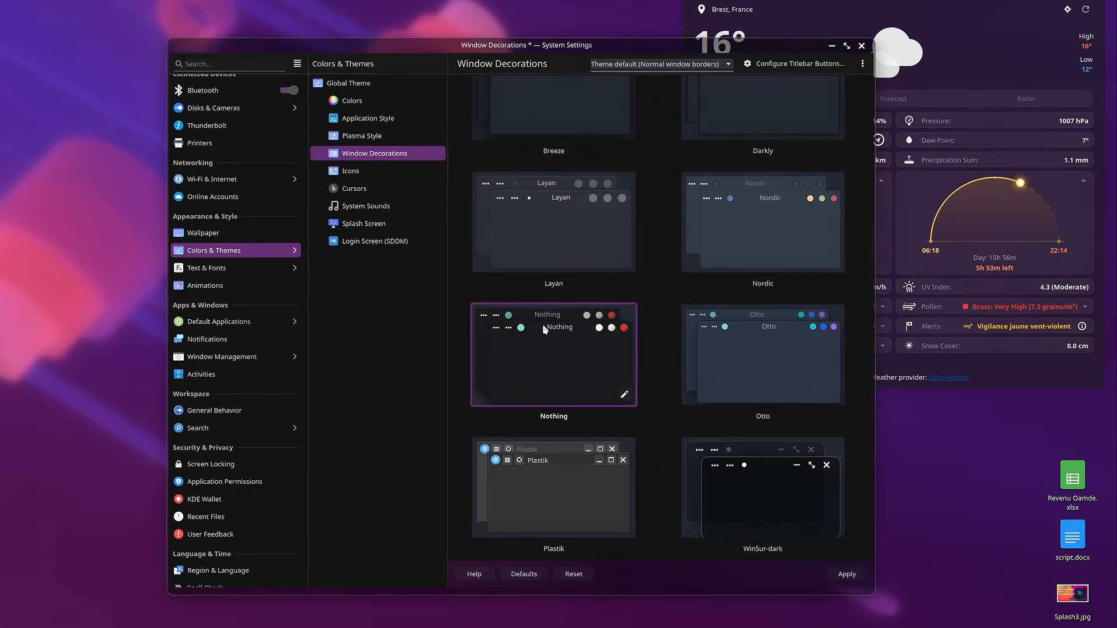
scroll(659, 457, "up", 1)
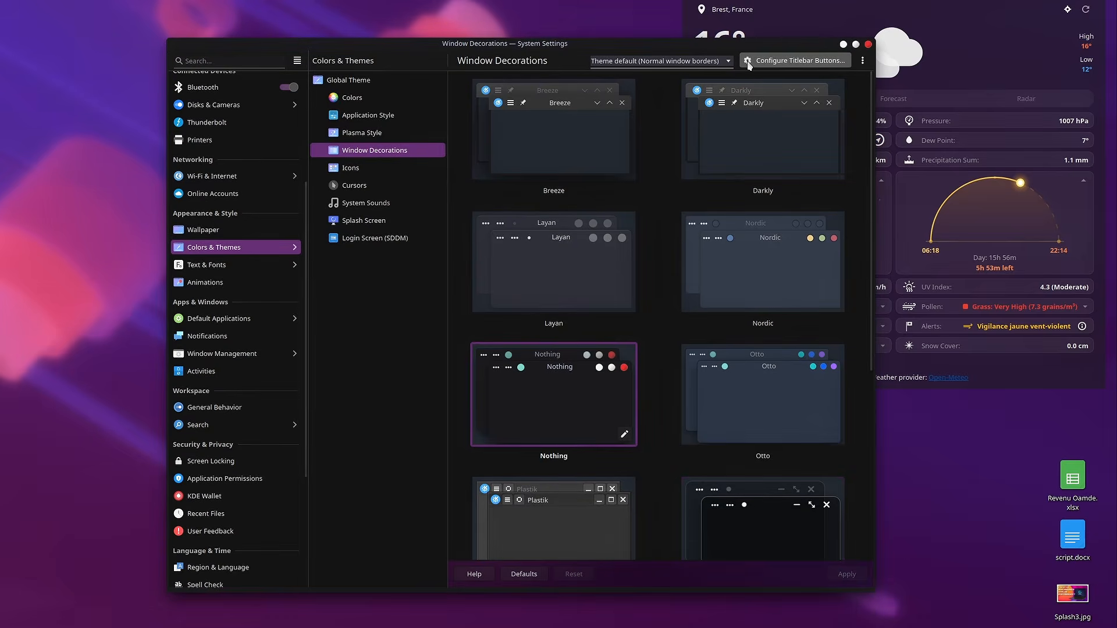
Step: Open the catalogue of new window decorations to look at the themes available for download, and close it
left_click(862, 60)
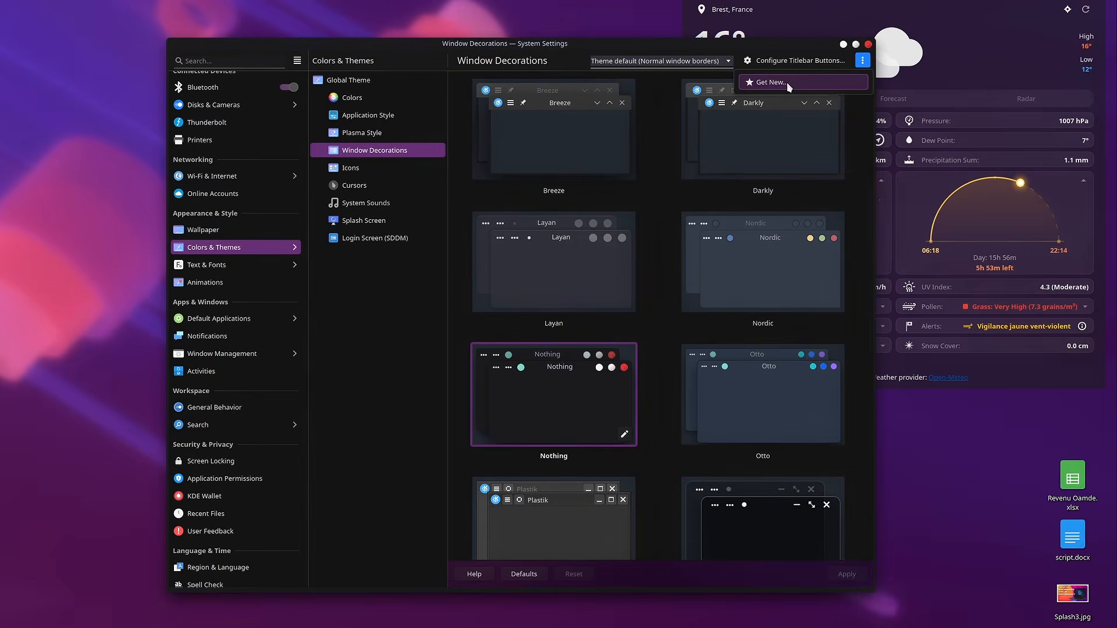
left_click(770, 82)
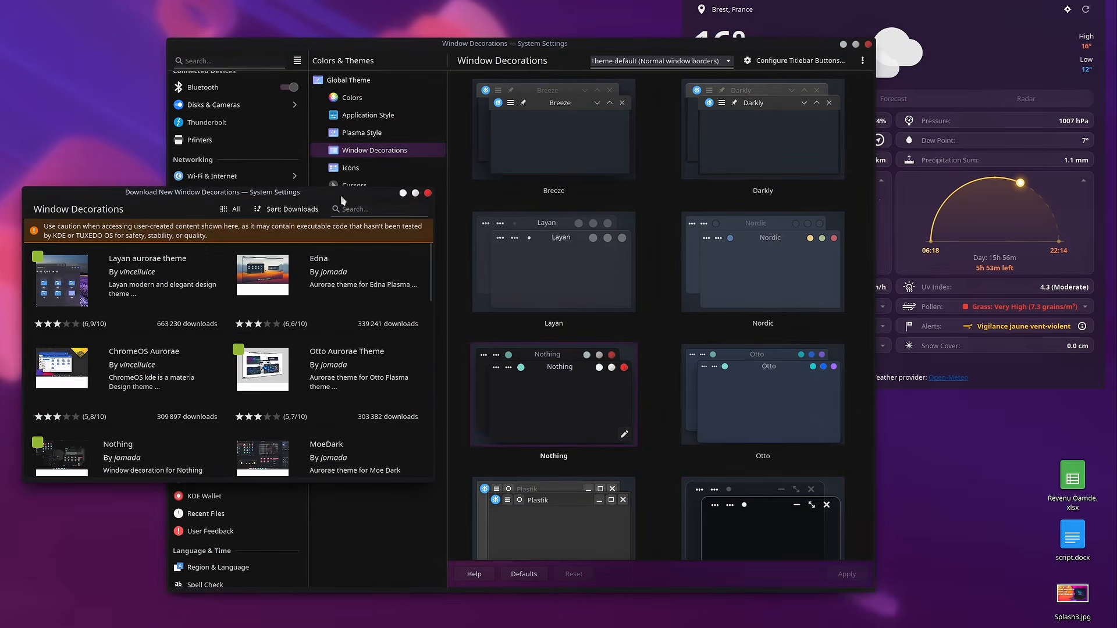
left_click(643, 164)
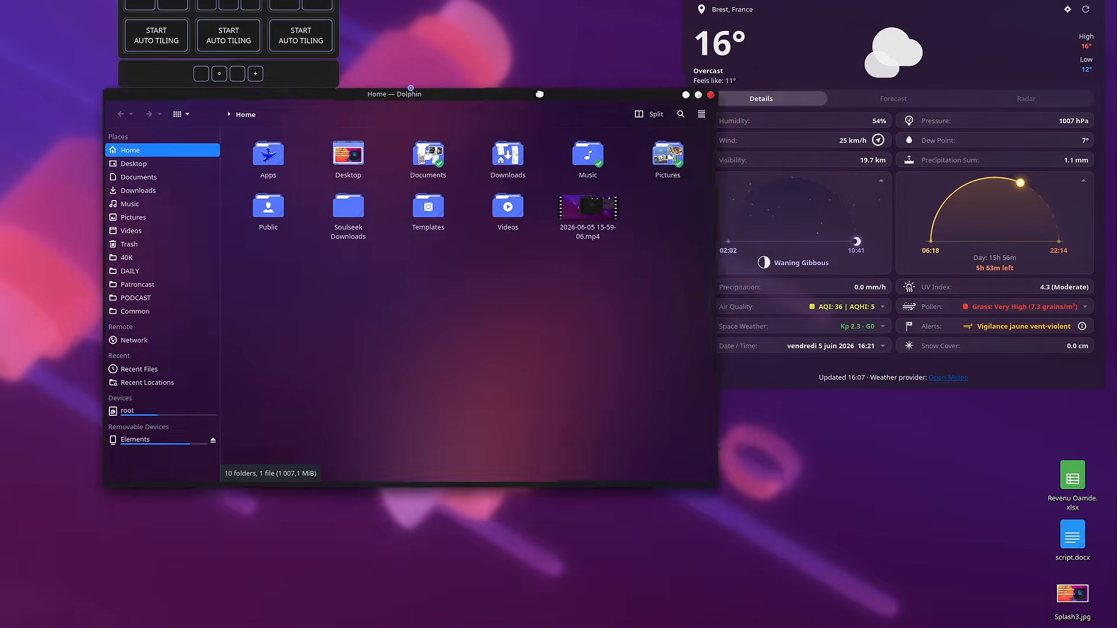
Step: Move the Dolphin and System Settings windows around to examine the Nothing decoration on their titlebars
left_click_drag(540, 93, 605, 121)
left_click_drag(467, 133, 502, 127)
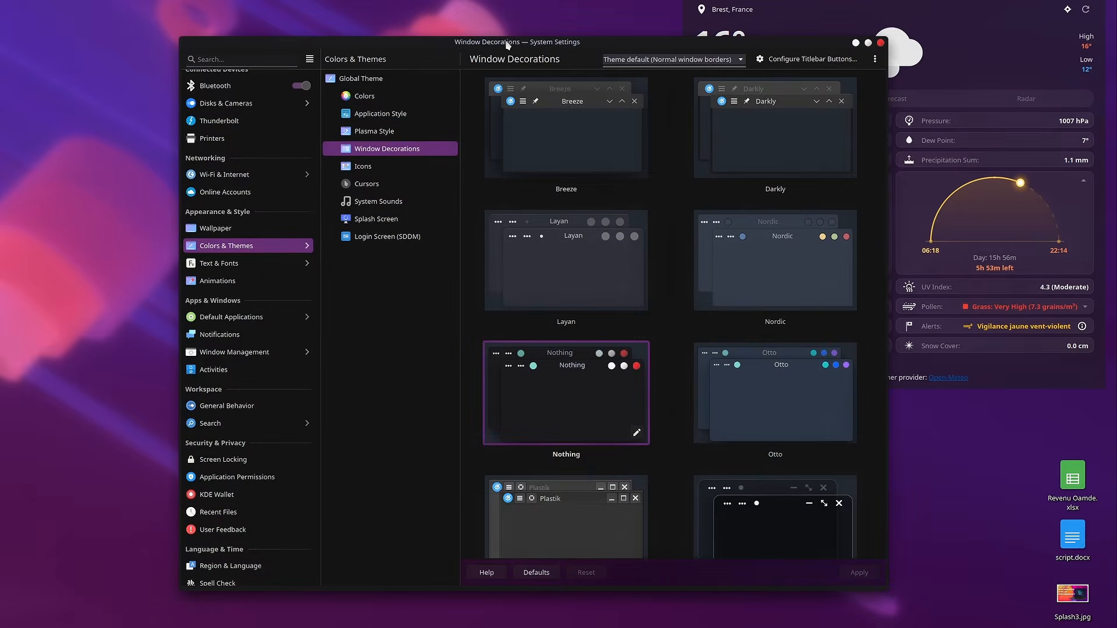
left_click_drag(507, 45, 542, 50)
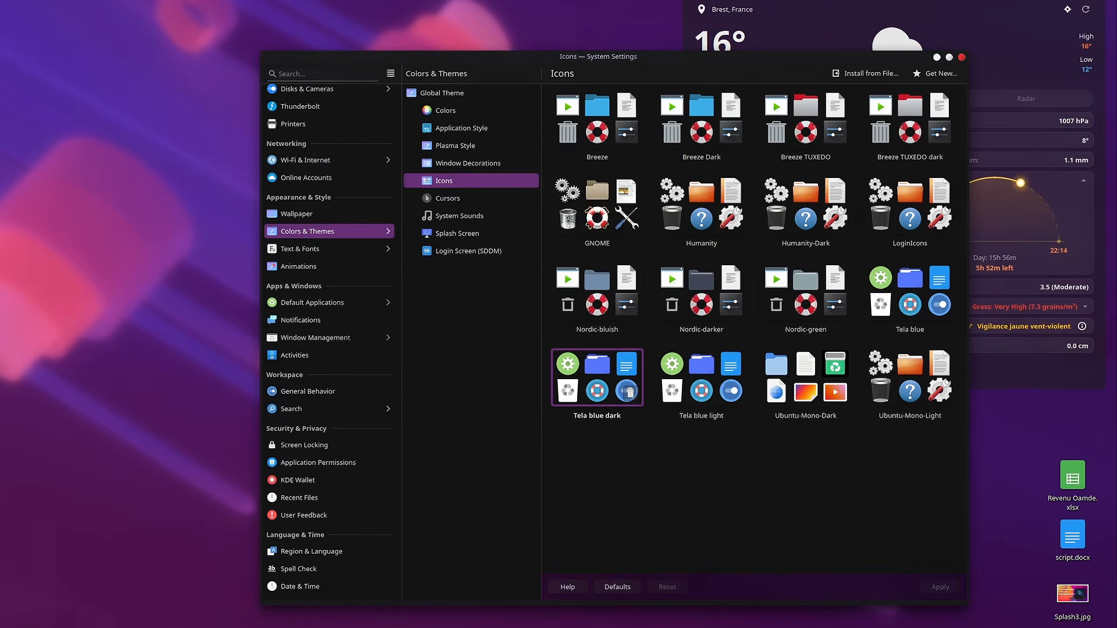
Step: Open a Dolphin window and look through All Applications in the application launcher to examine the Tela blue dark icons
key("super+e")
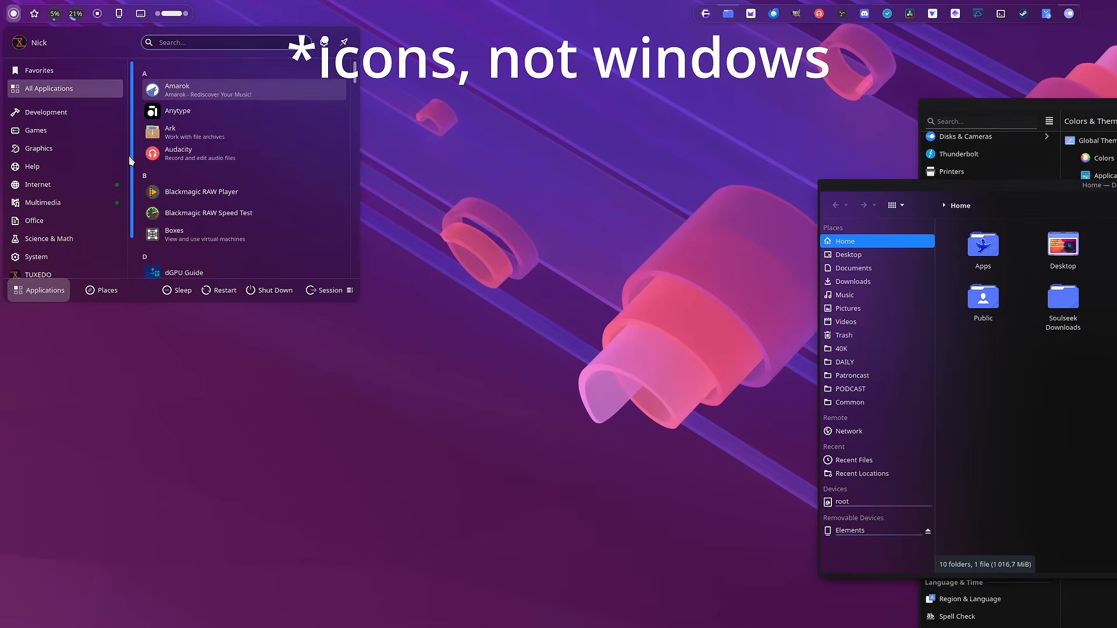
scroll(264, 160, "down", 10)
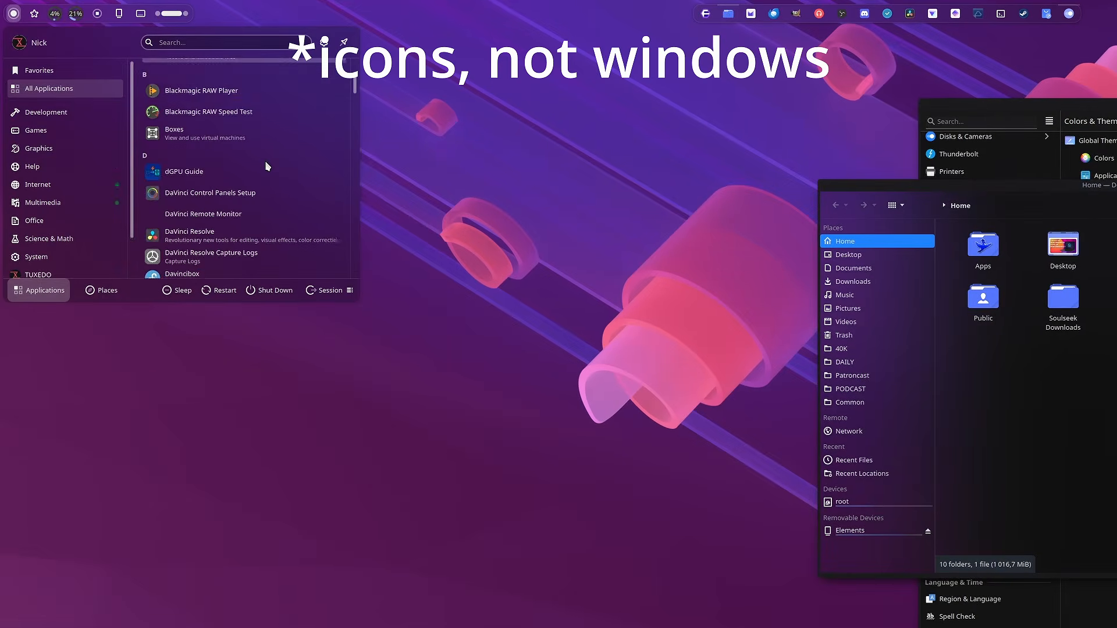
scroll(228, 196, "down", 10)
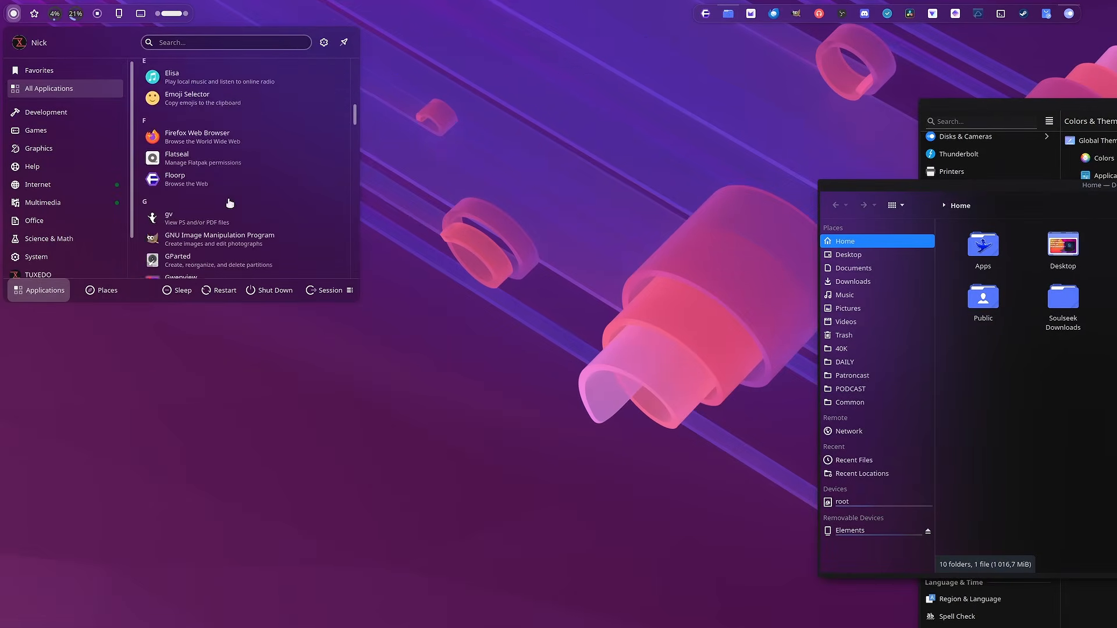
scroll(224, 186, "down", 8)
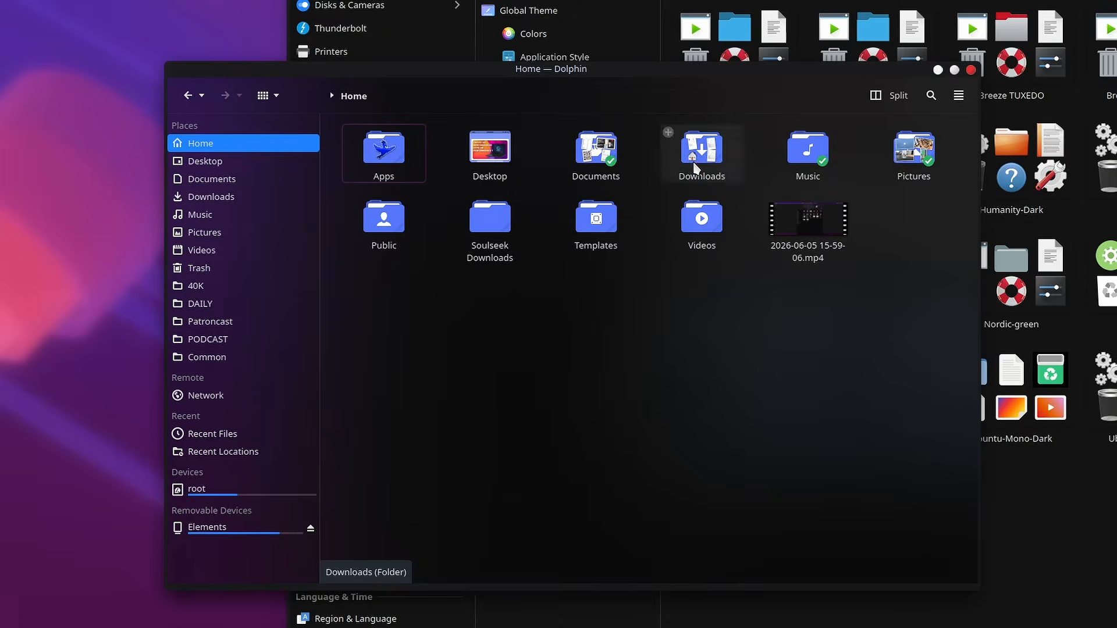
Step: Browse the Downloads folder in Dolphin to examine its folder and file icons, and return to the Home folder
left_click(694, 169)
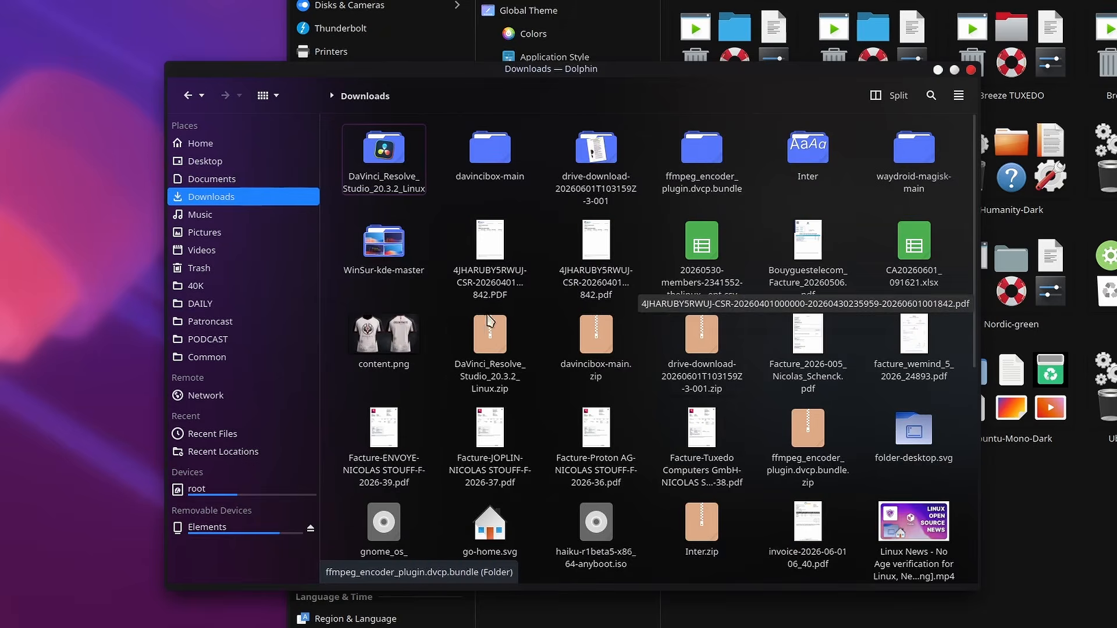
scroll(673, 382, "down", 5)
scroll(672, 382, "up", 10)
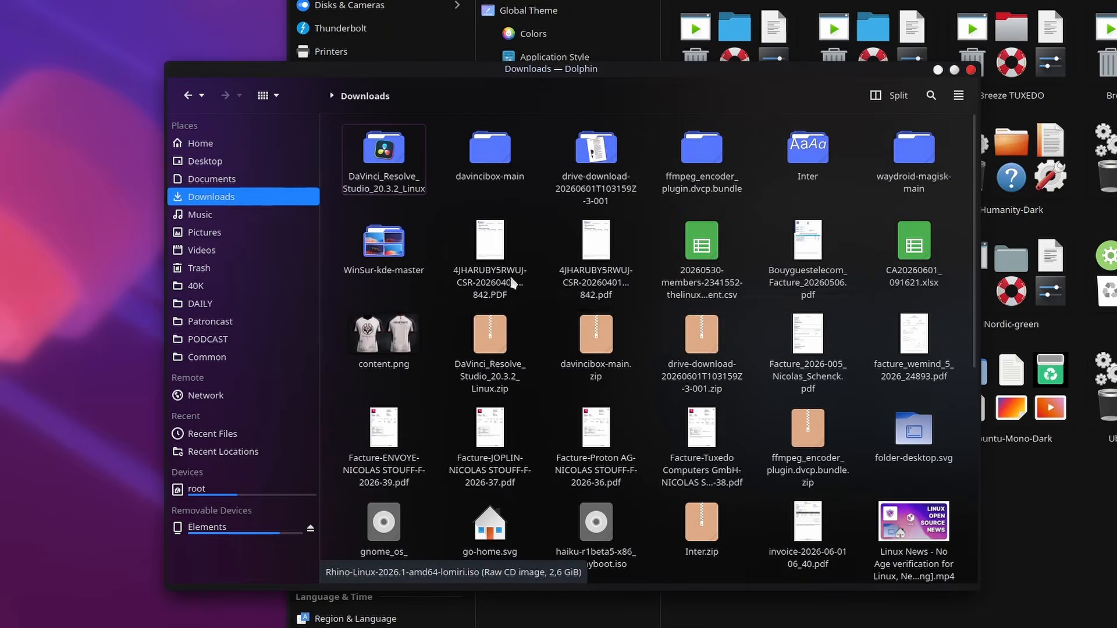
left_click(233, 143)
left_click_drag(813, 88, 797, 99)
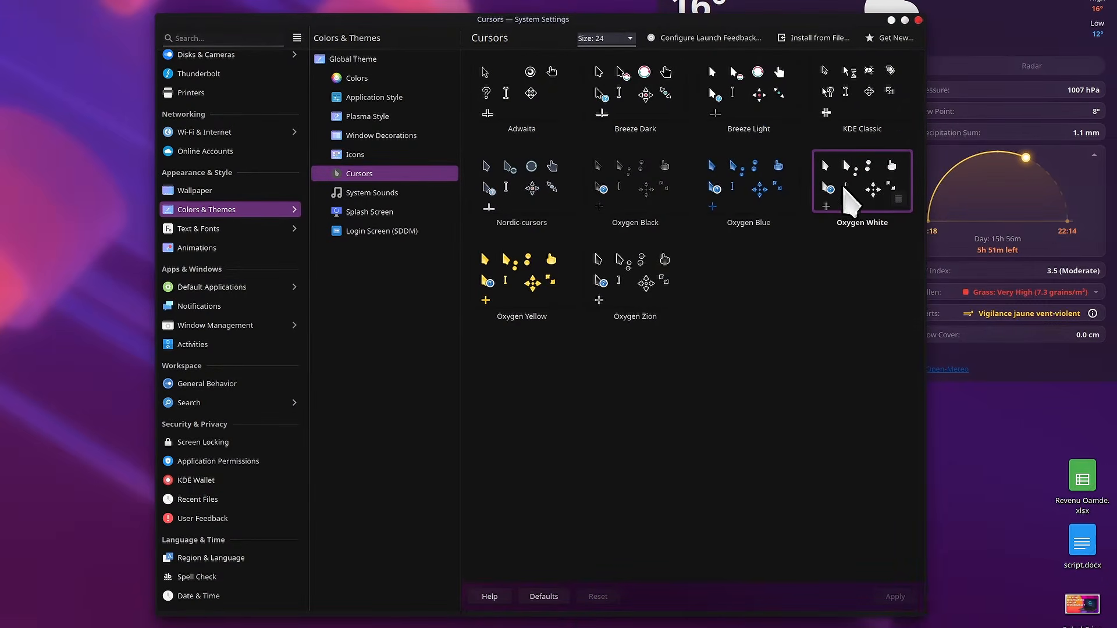
Step: Review the System Sounds, Splash Screen and Login Screen (SDDM) pages, and clear the settings window from the desktop
left_click(384, 193)
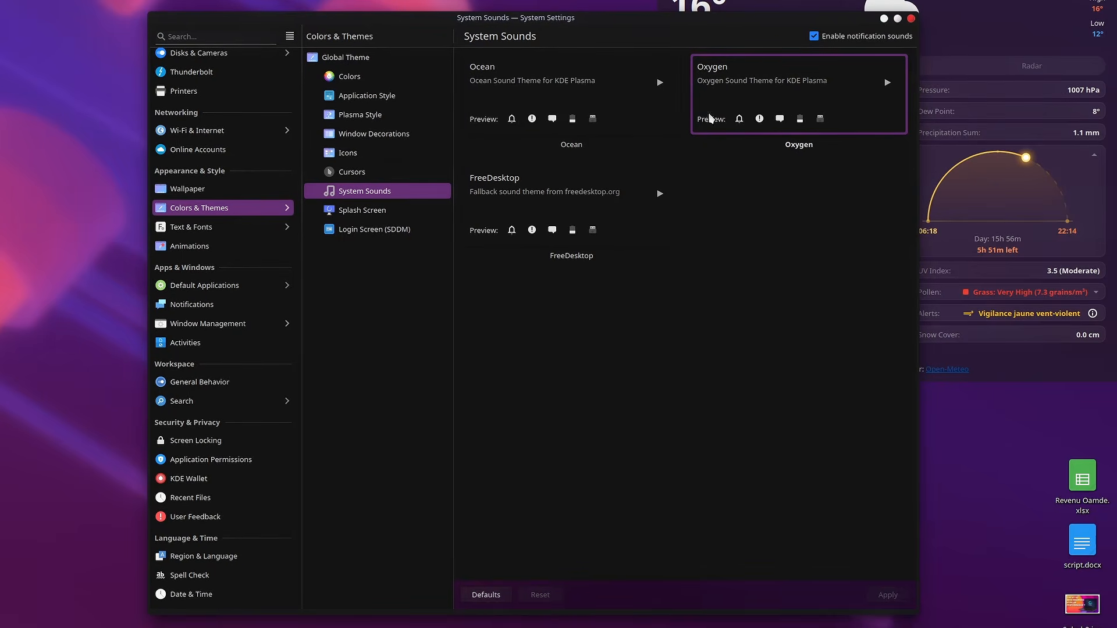
left_click(361, 208)
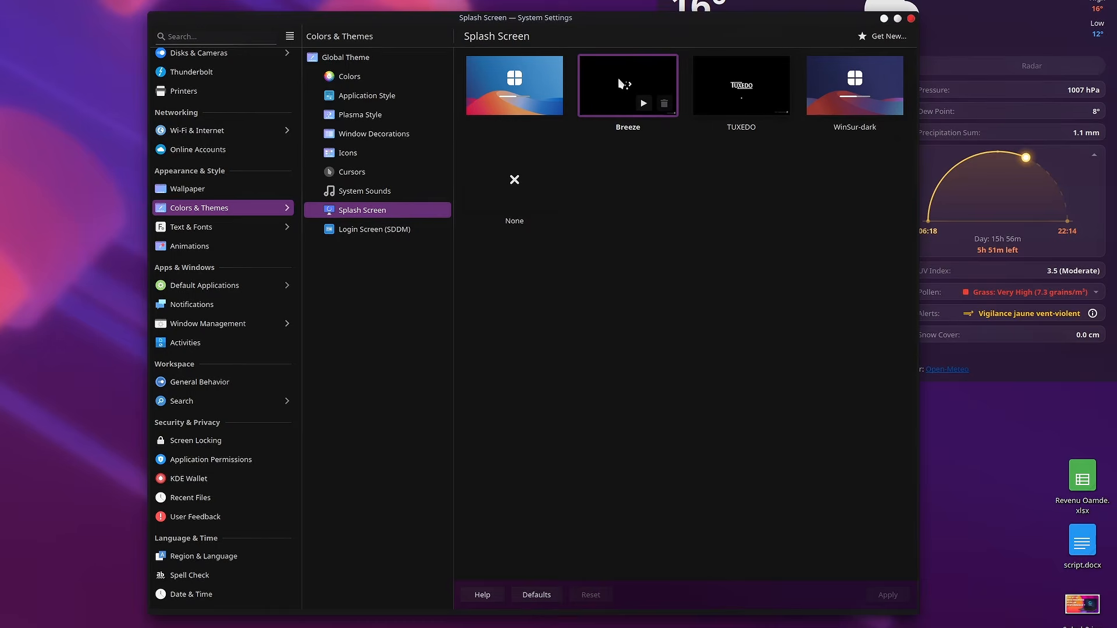
left_click(395, 229)
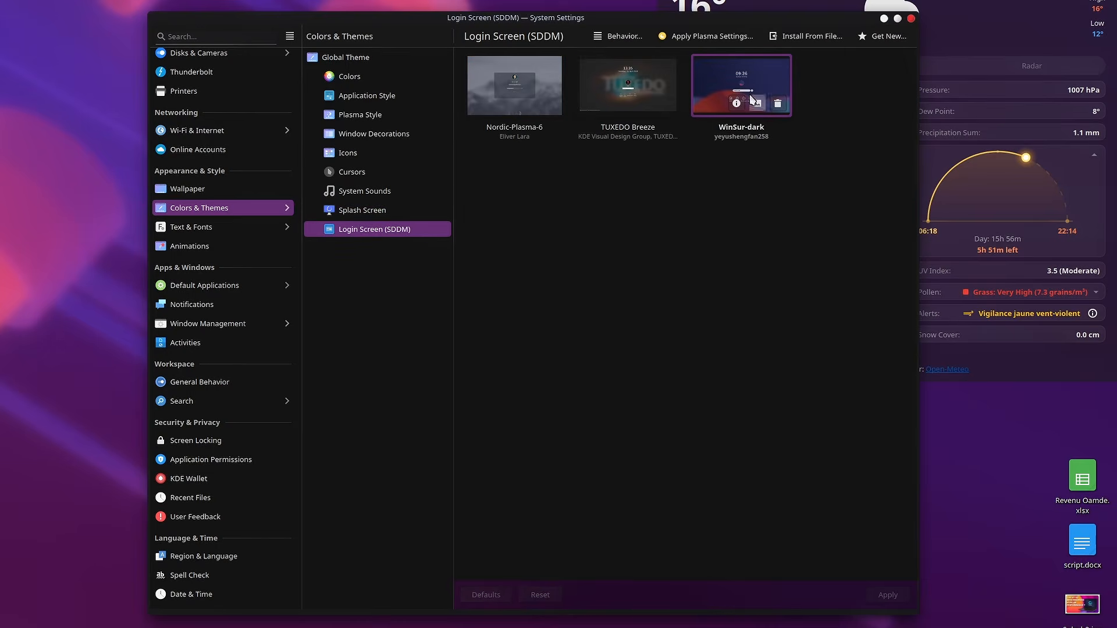
left_click(894, 40)
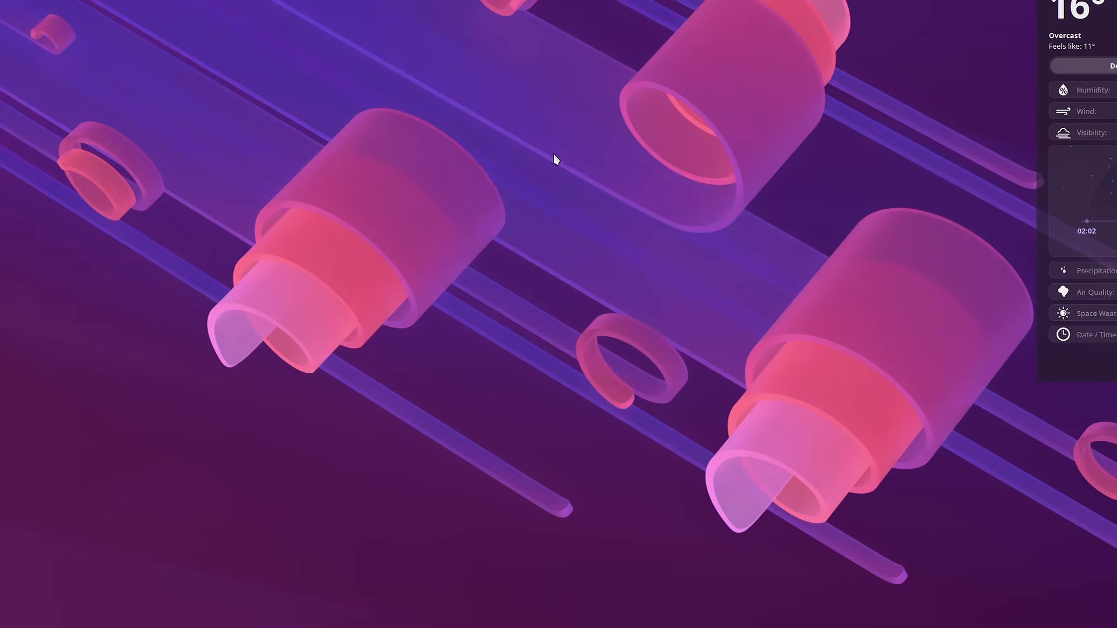
Step: Open the desktop wallpaper settings, look at the downloadable wallpaper plugins, and clear the settings window from the desktop
right_click(562, 156)
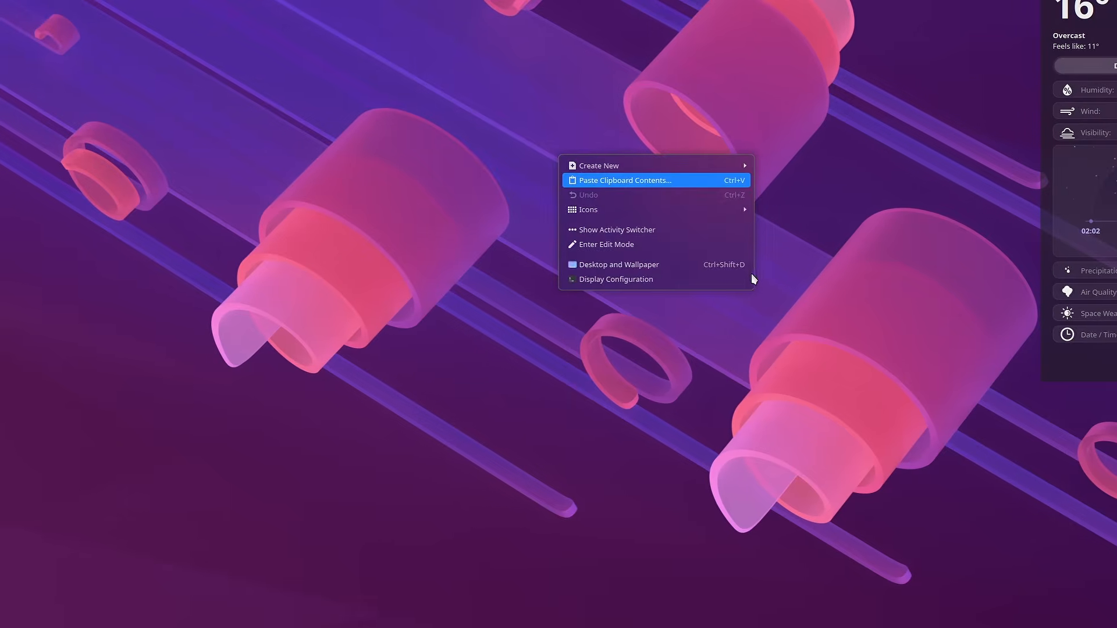
left_click(710, 264)
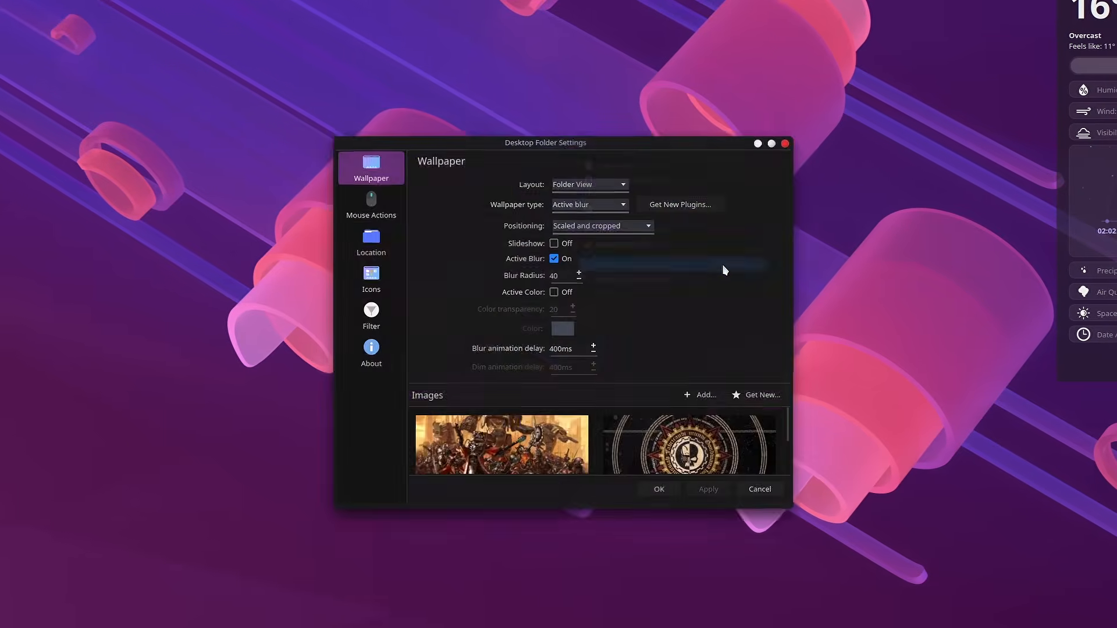
left_click(692, 205)
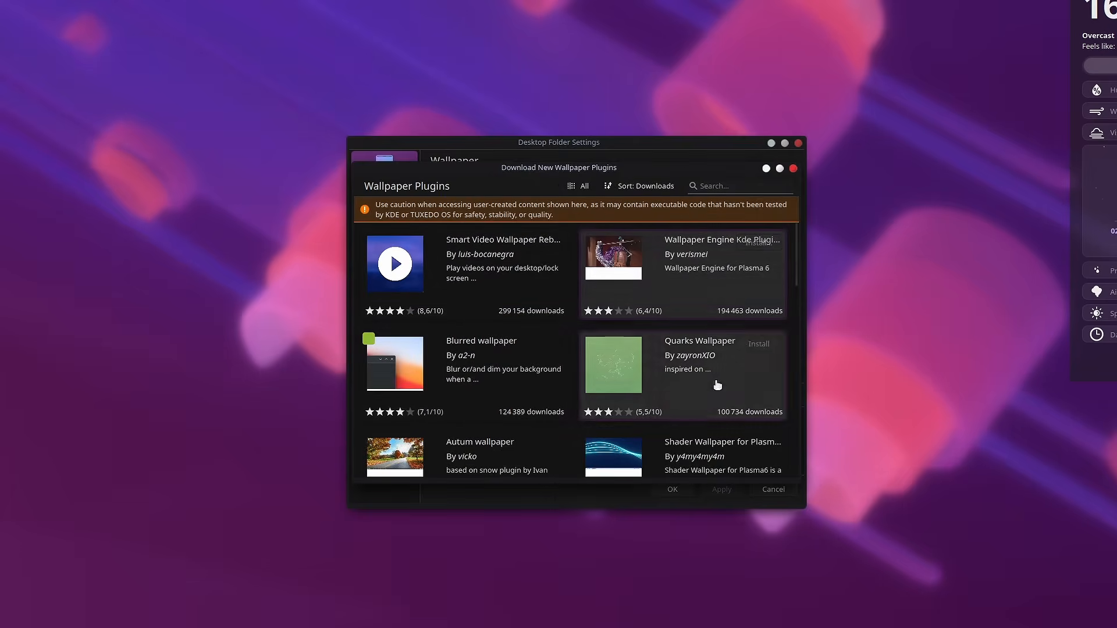
left_click(793, 168)
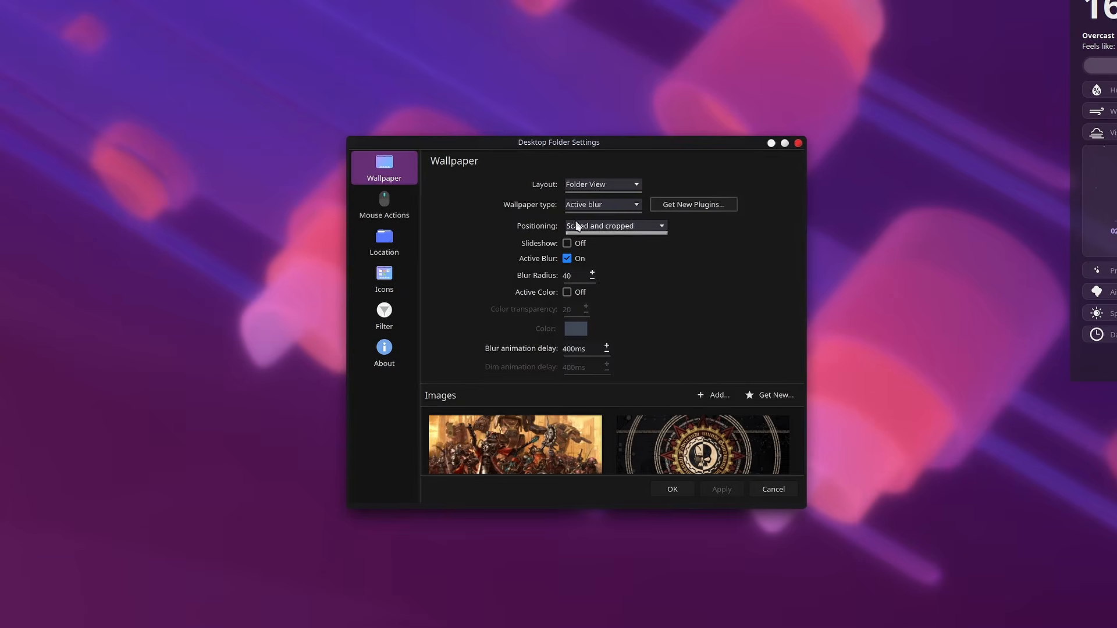
left_click(772, 144)
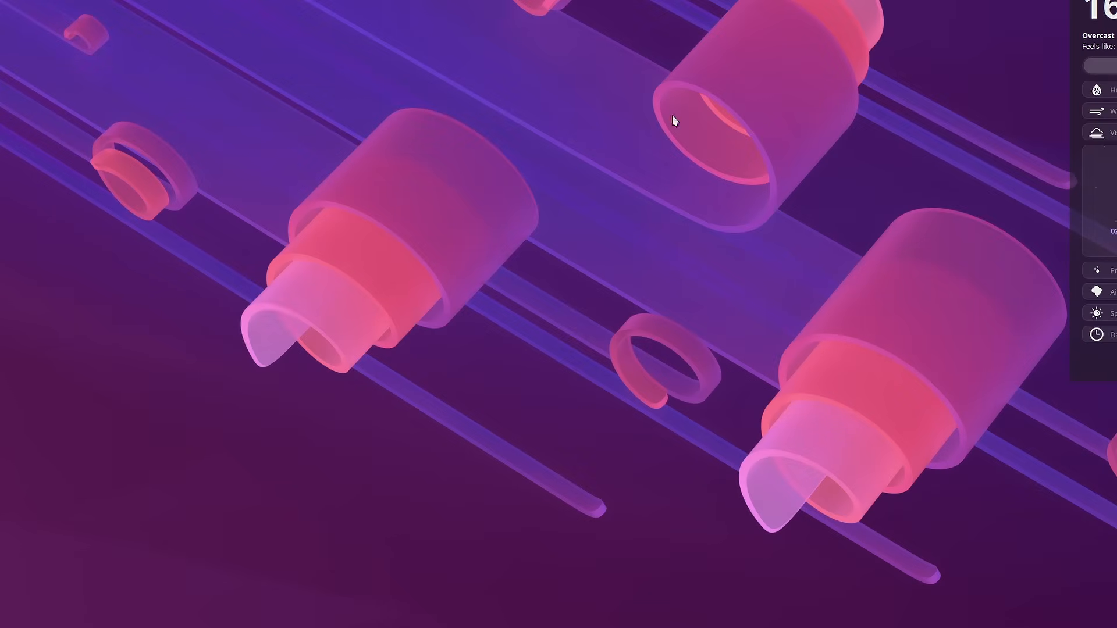
Step: Review the Activities page in System Settings and the Linux activity's options, and close the settings window
left_click(785, 1)
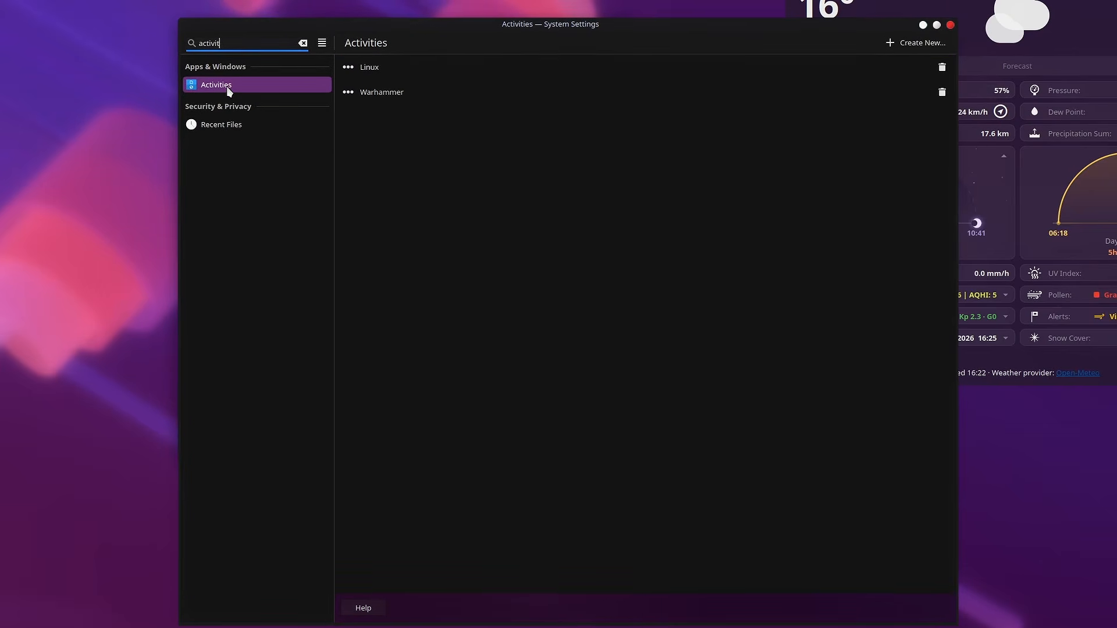
left_click(390, 67)
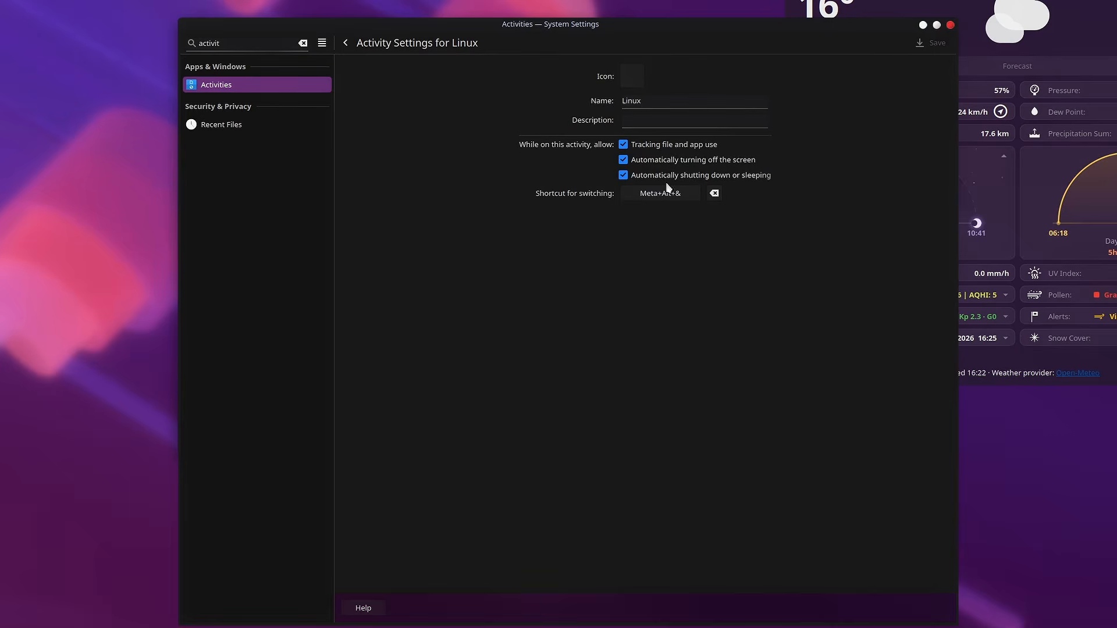
left_click(345, 43)
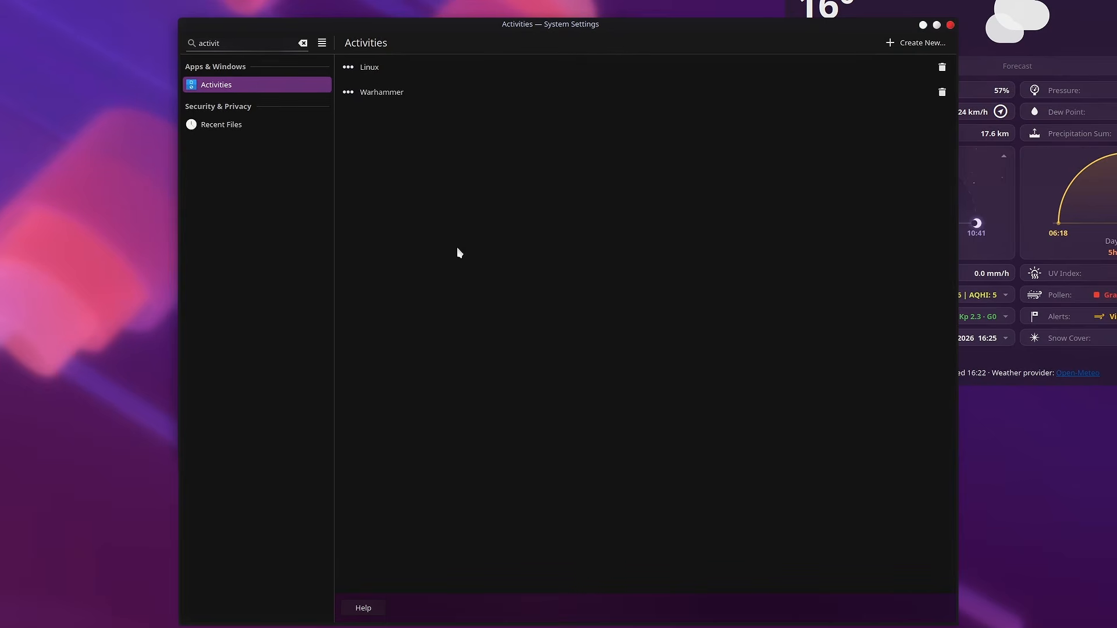
left_click_drag(601, 23, 586, 20)
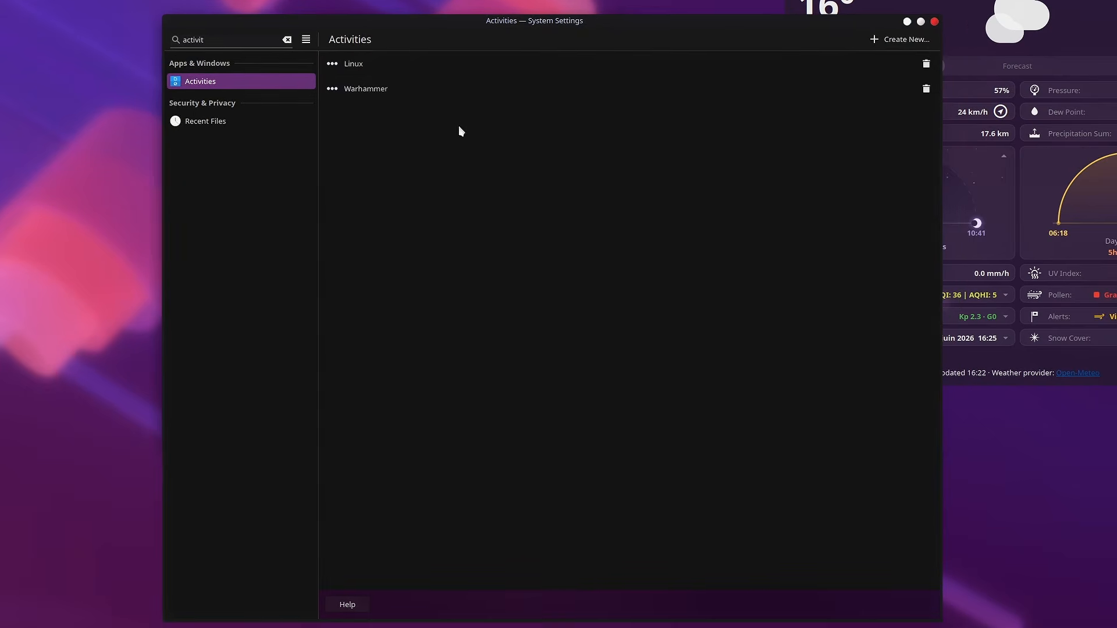
left_click(934, 22)
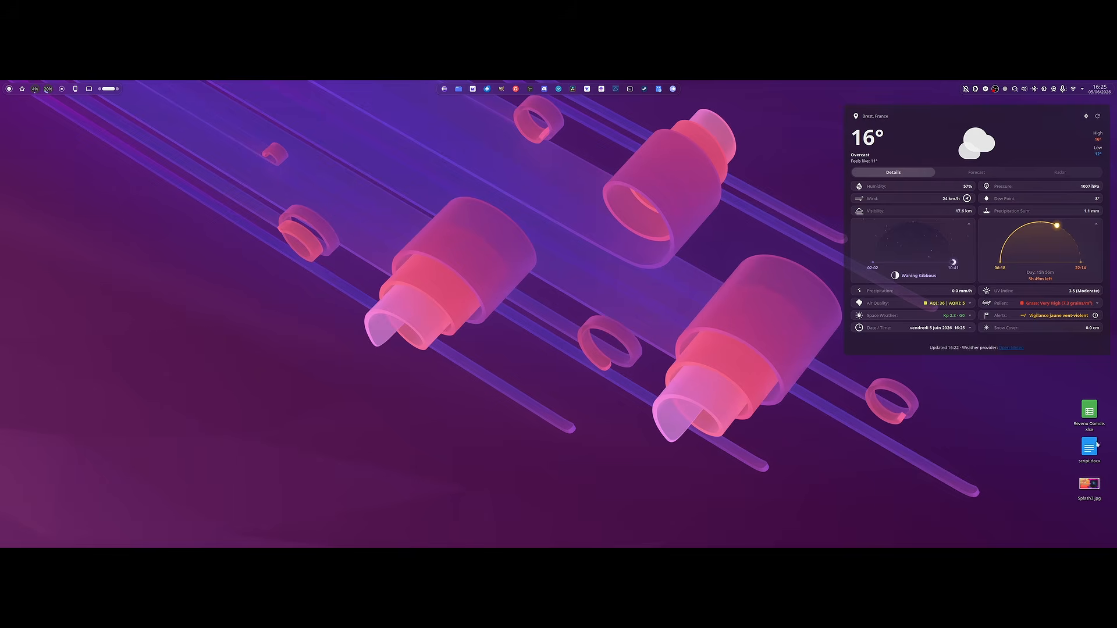
Step: Switch to the Warhammer activity, clear the browser window away, and highlight all items in the 40K folder widget to examine its contents
left_click_drag(435, 166, 814, 460)
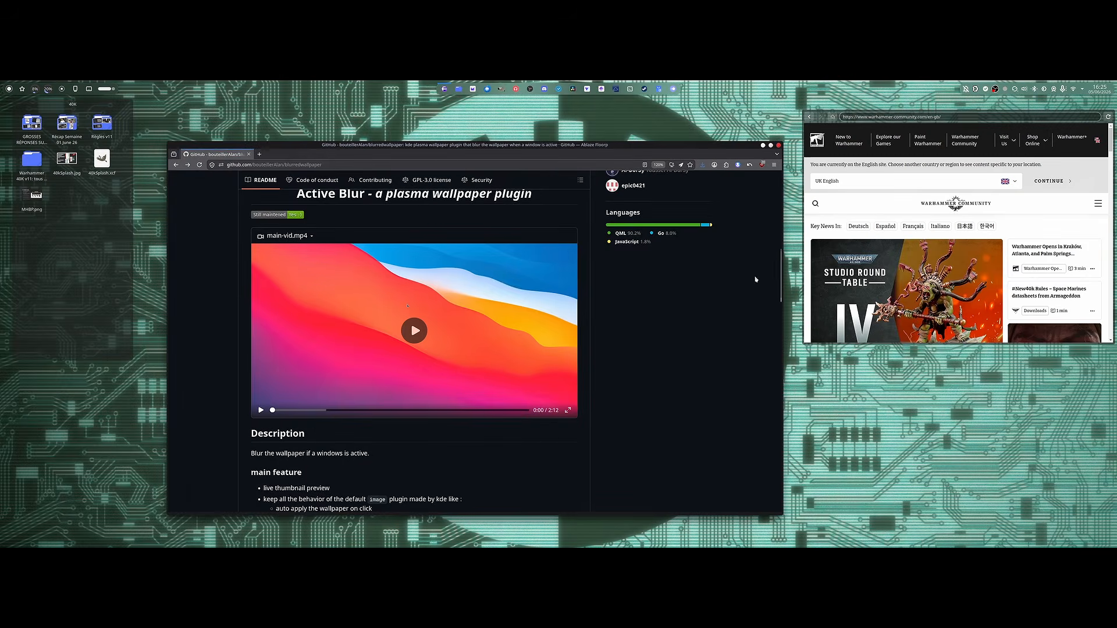
left_click(779, 146)
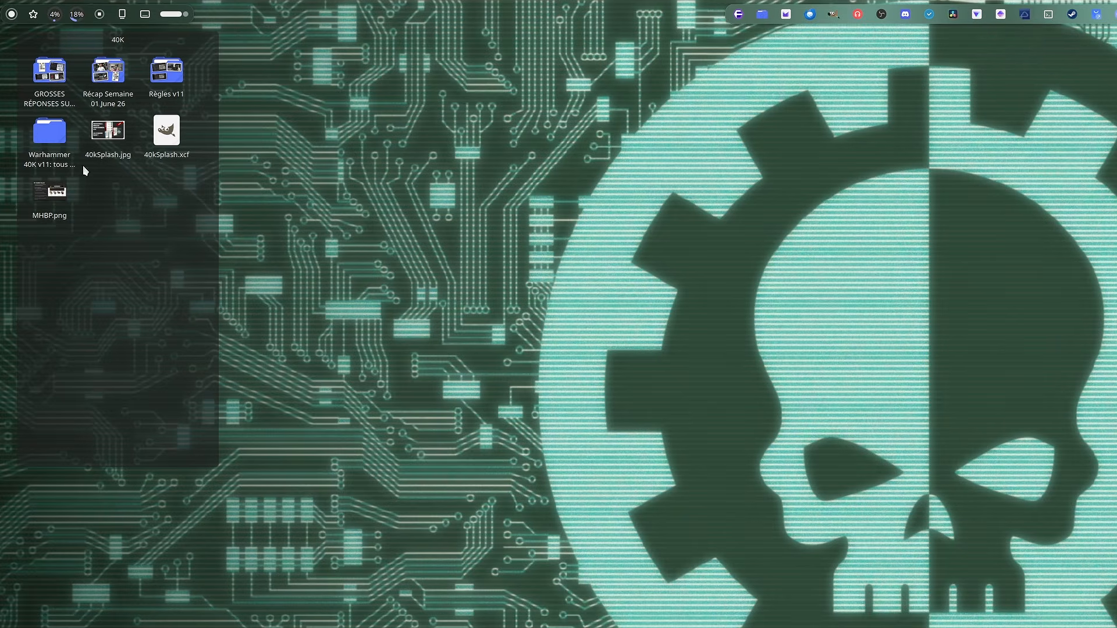
key("ctrl+a")
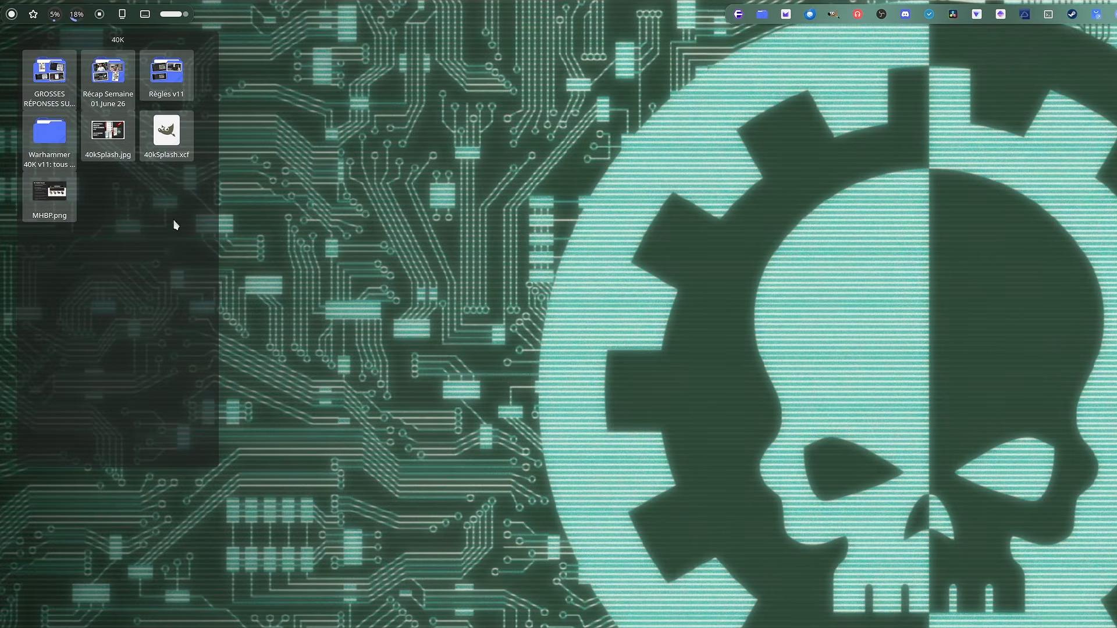
left_click(174, 225)
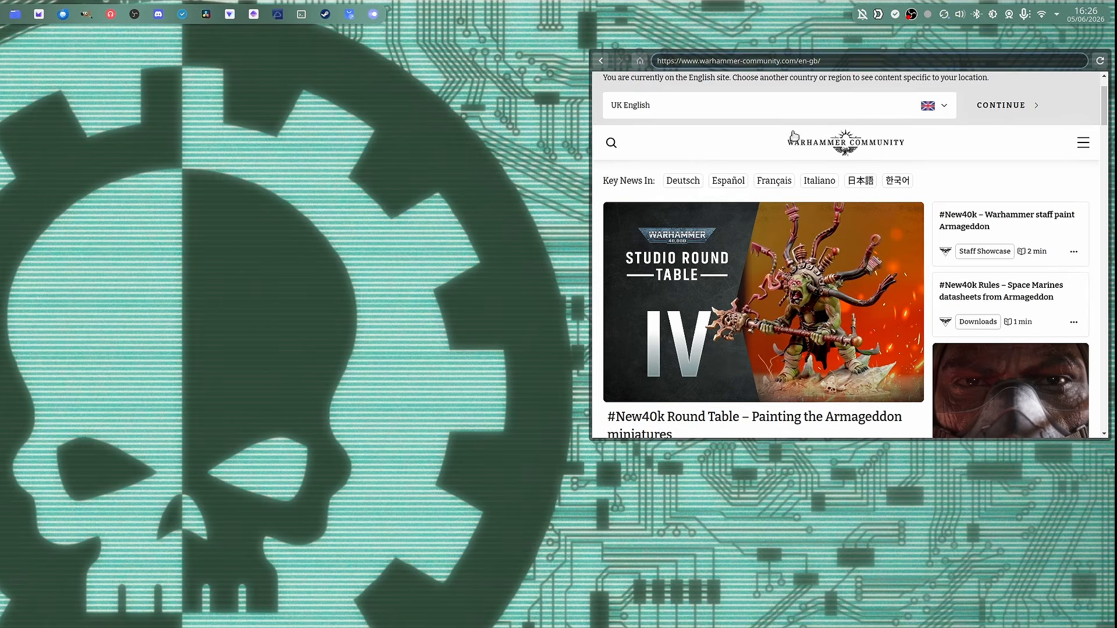
Step: Examine the web browser widget on the Warhammer desktop, including its edit handles and the news on the Warhammer Community page
left_click(724, 133)
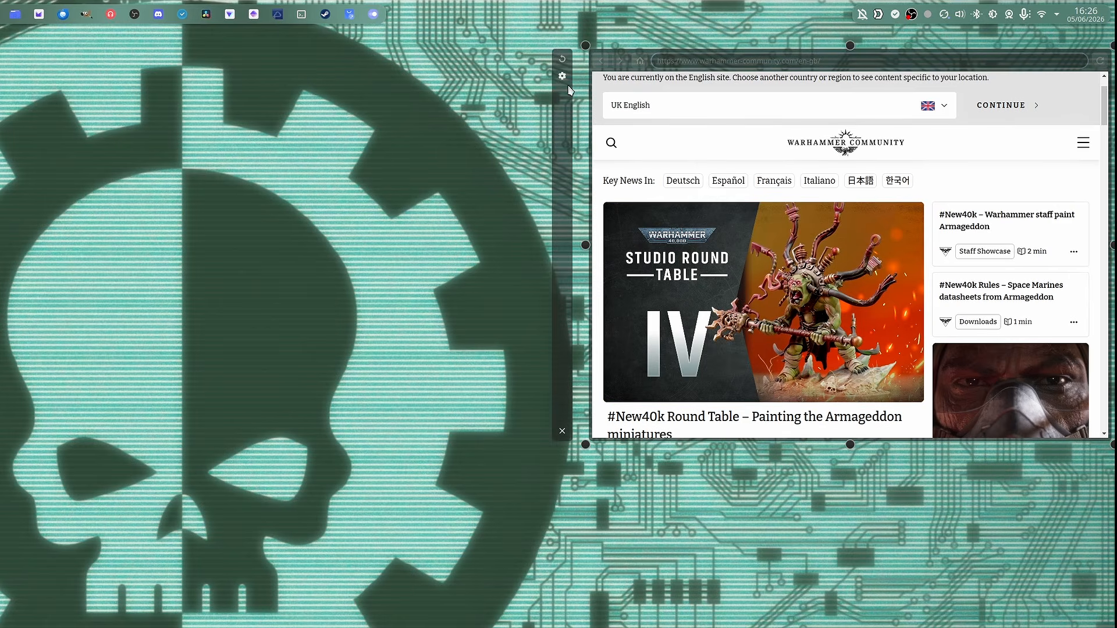
left_click(400, 199)
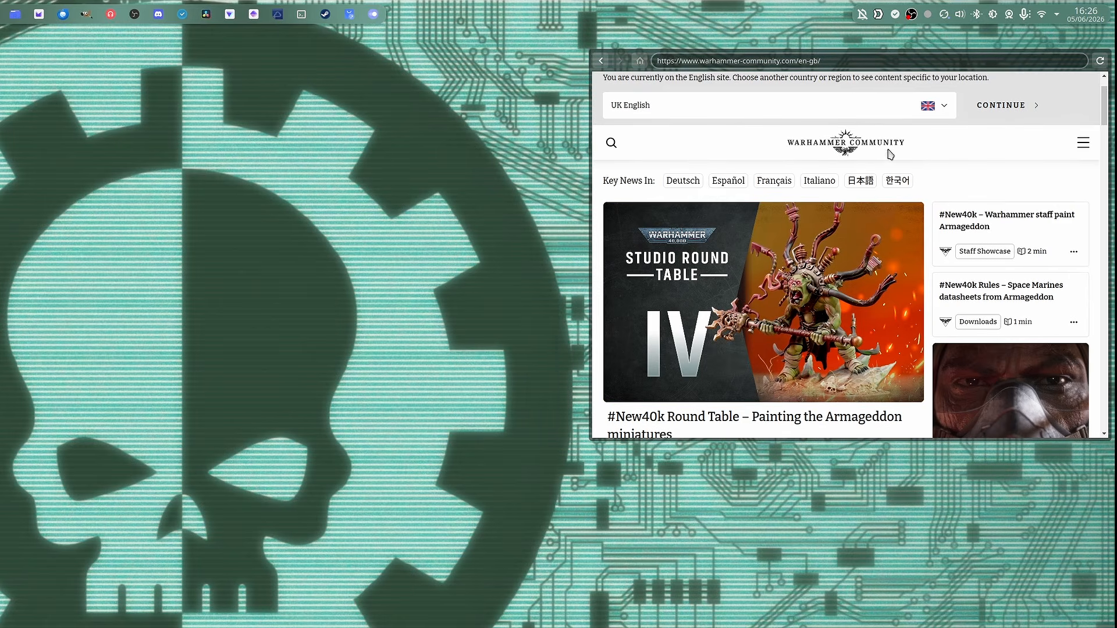
scroll(809, 297, "down", 1)
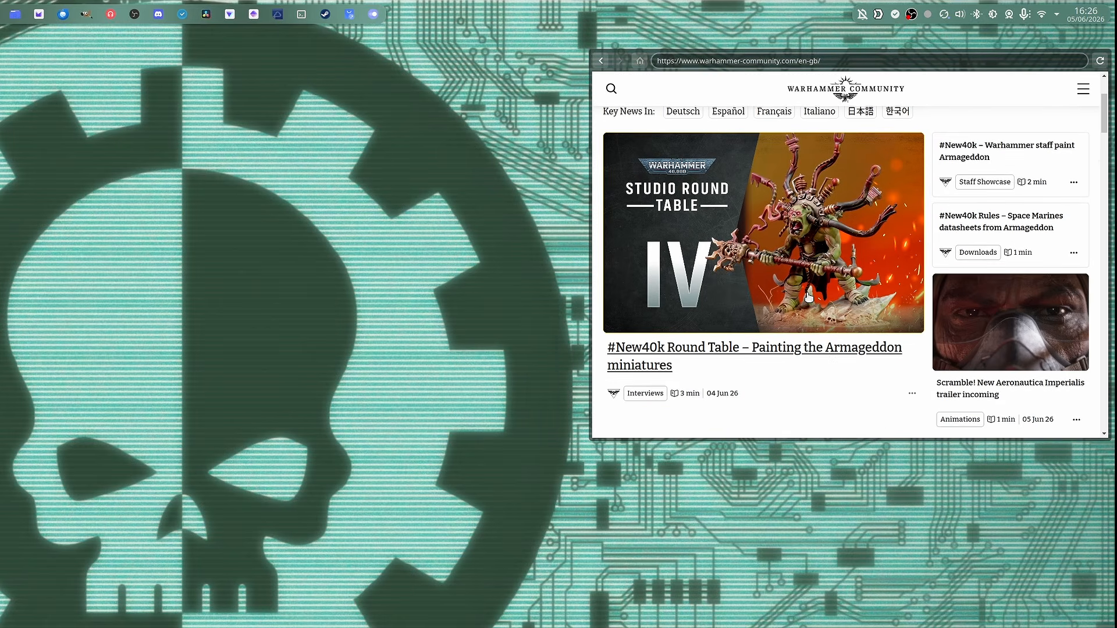
scroll(794, 288, "down", 4)
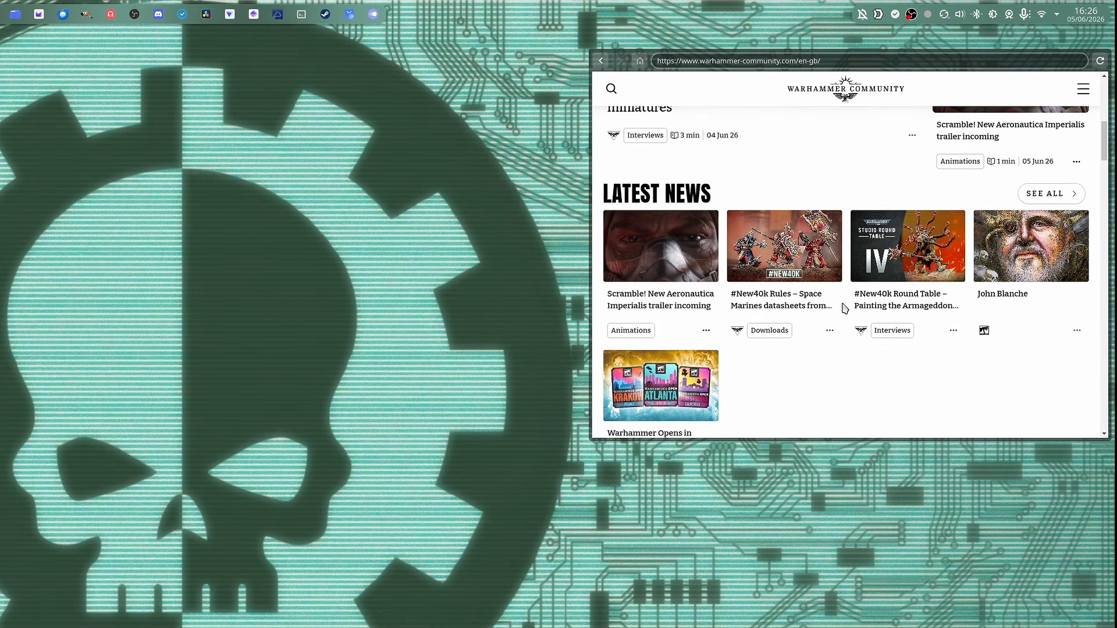
scroll(850, 322, "up", 10)
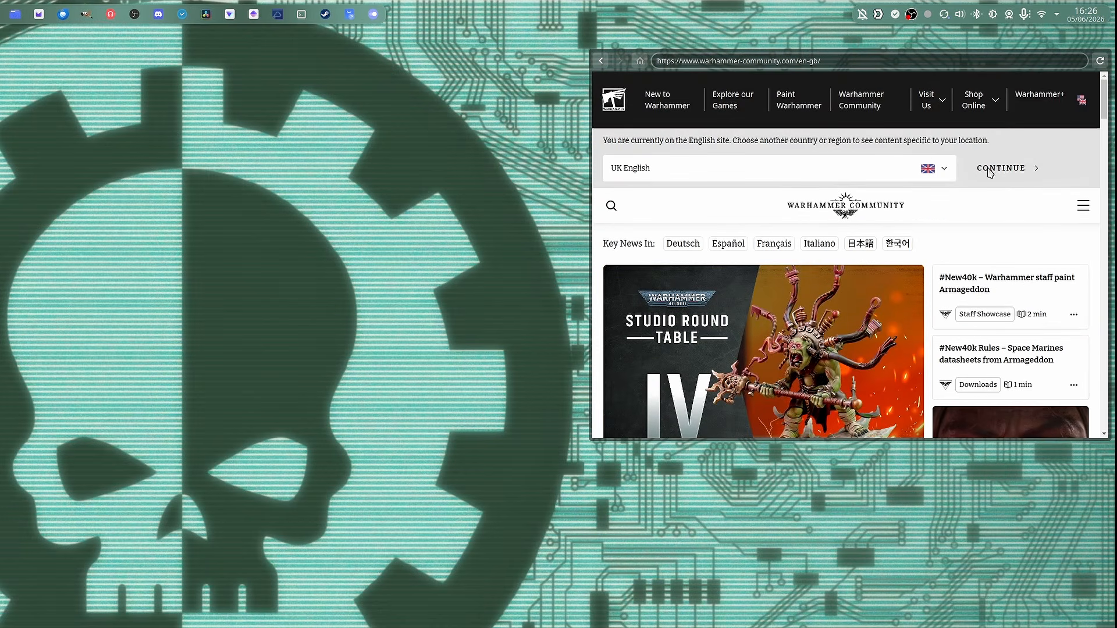
scroll(905, 284, "down", 2)
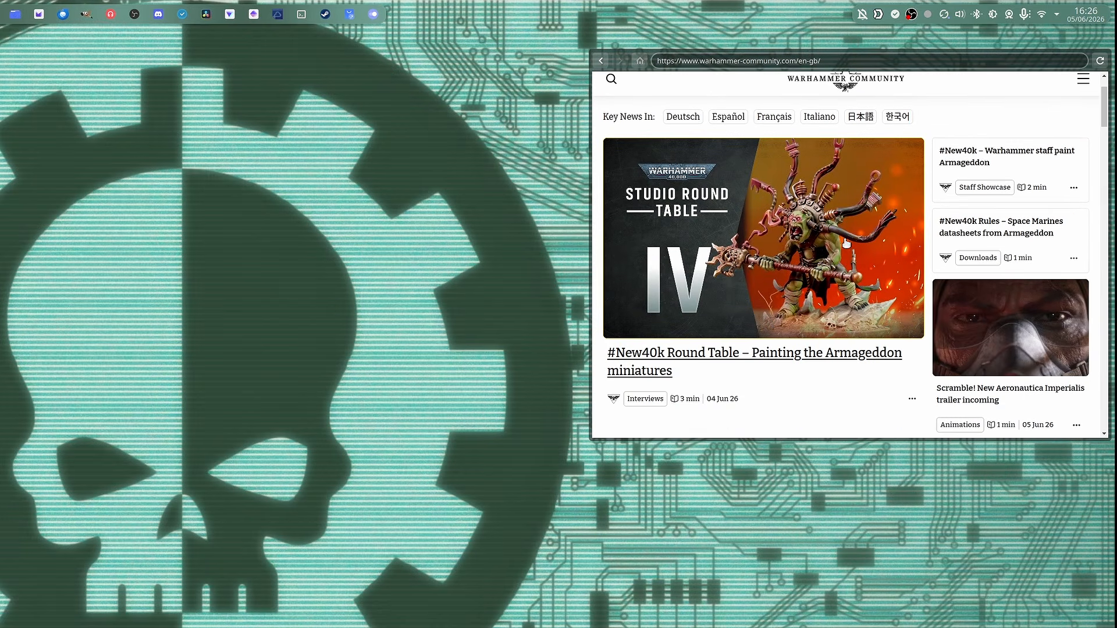
scroll(862, 274, "down", 1)
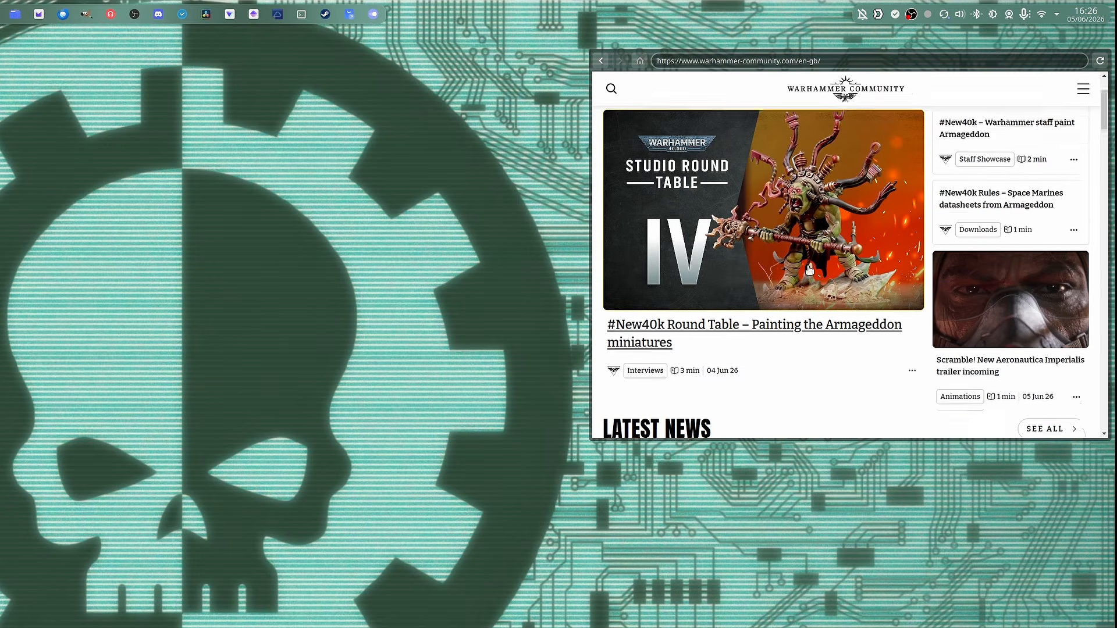
scroll(855, 279, "up", 3)
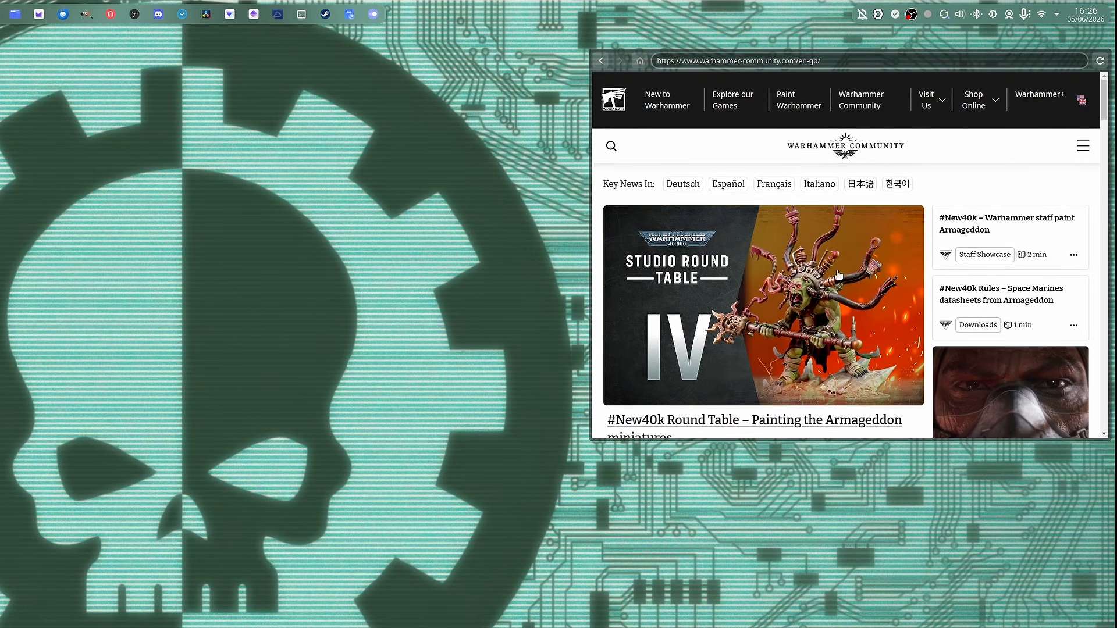
scroll(840, 271, "down", 2)
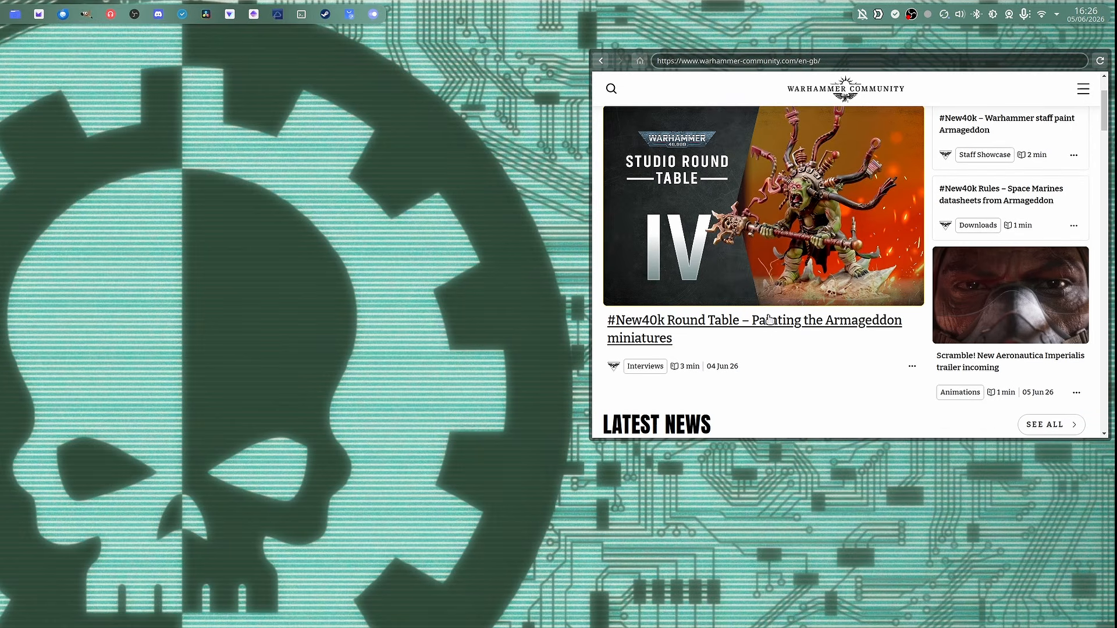
scroll(744, 285, "down", 2)
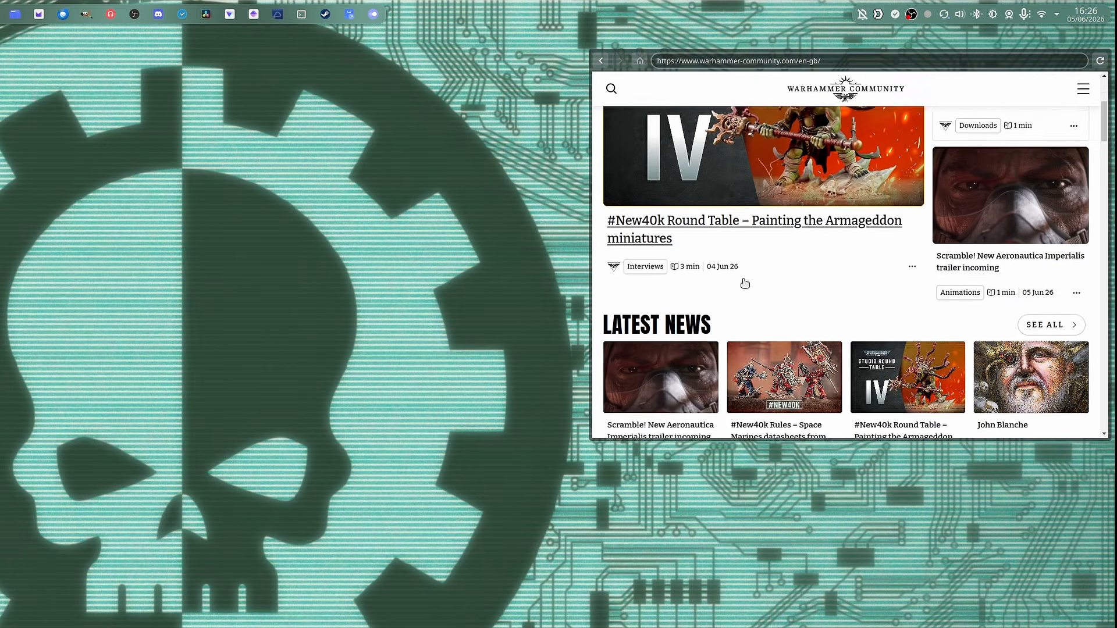
scroll(721, 349, "up", 4)
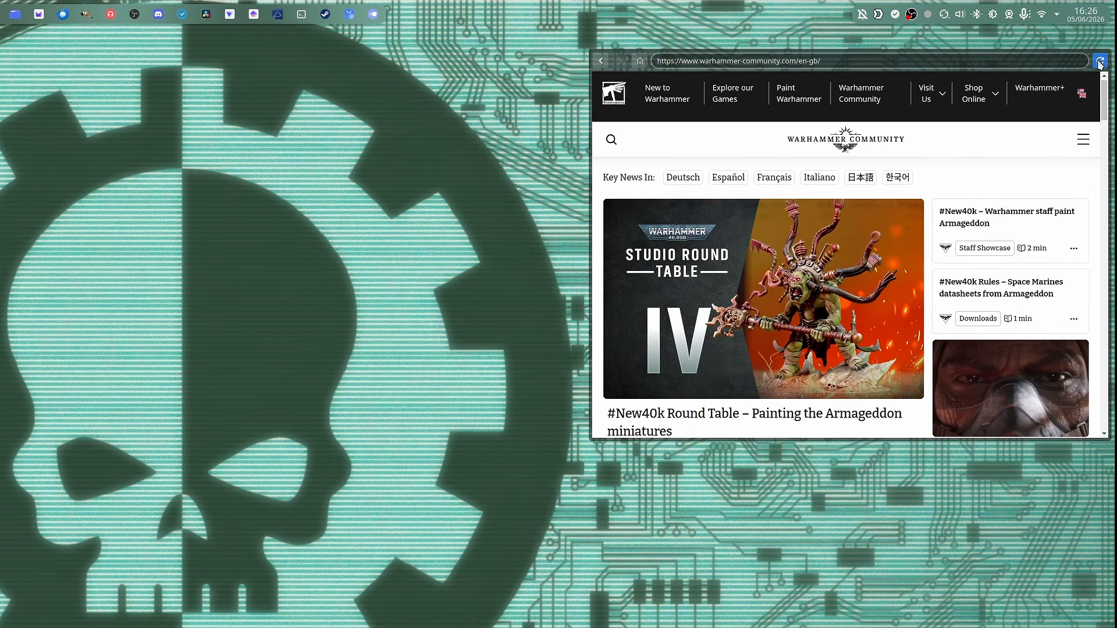
scroll(785, 299, "down", 5)
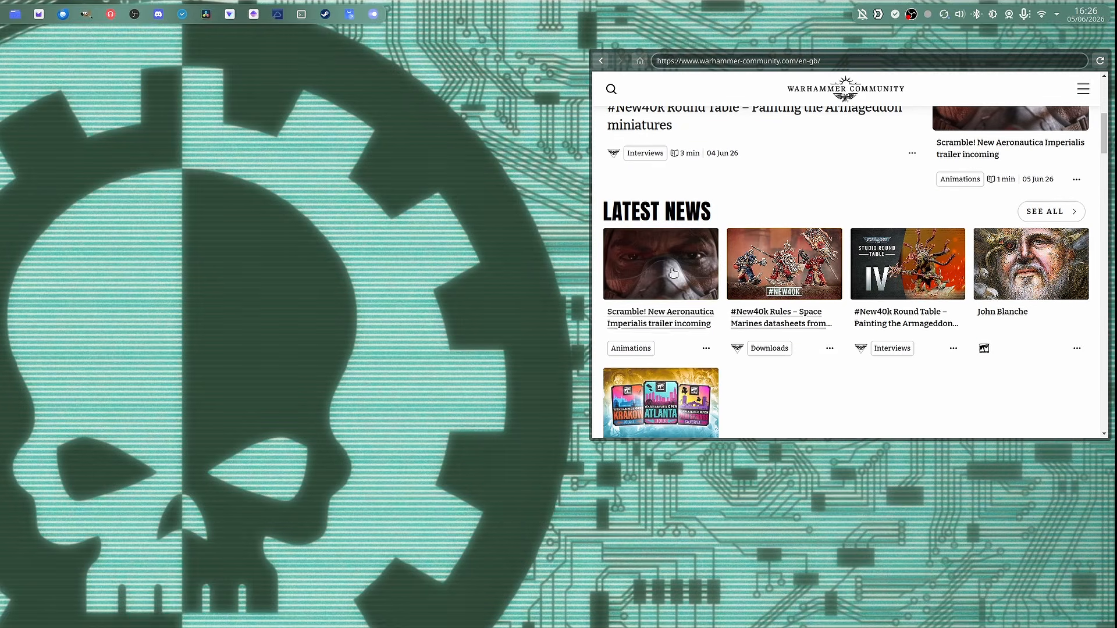
scroll(872, 273, "up", 5)
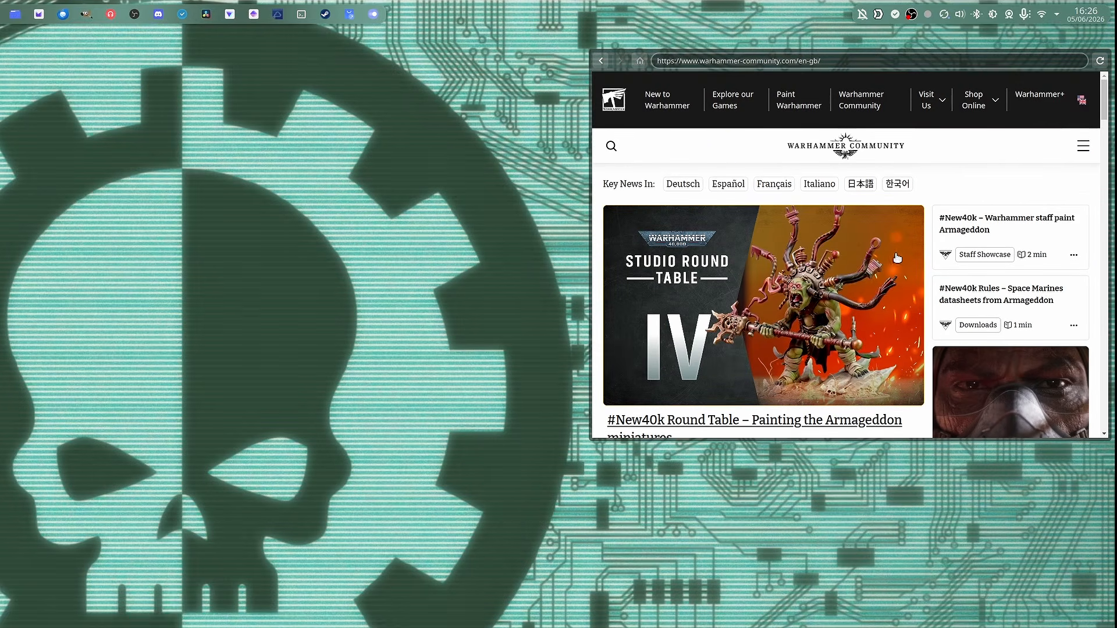